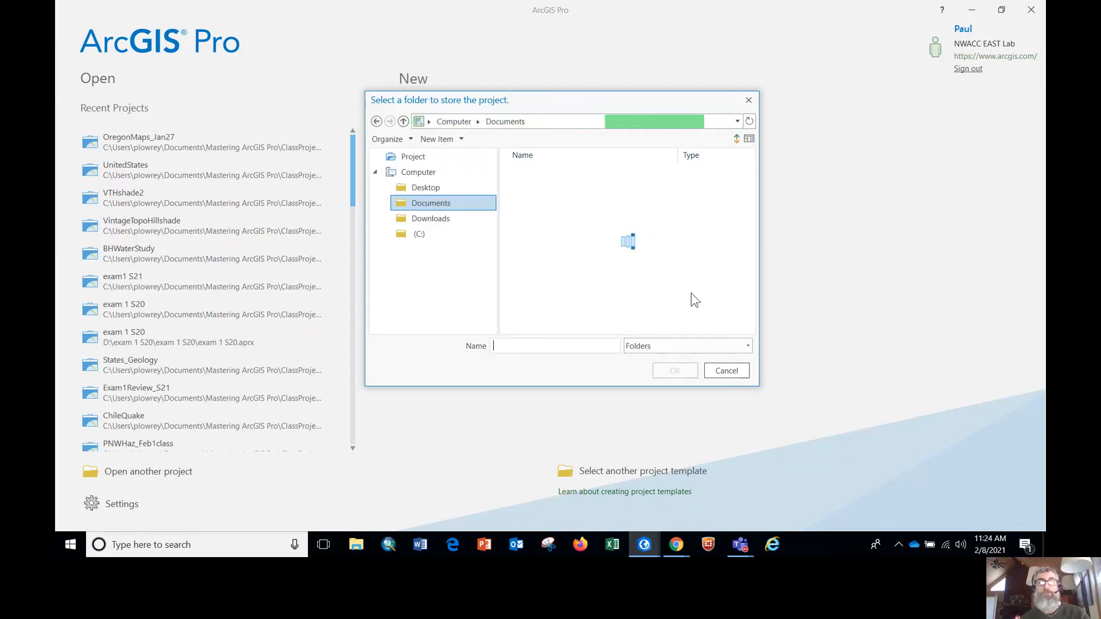
Set the new project's location to the ClassProjects folder inside Documents\Mastering ArcGIS Pro
scroll(682, 298, down, 3)
scroll(642, 286, down, 3)
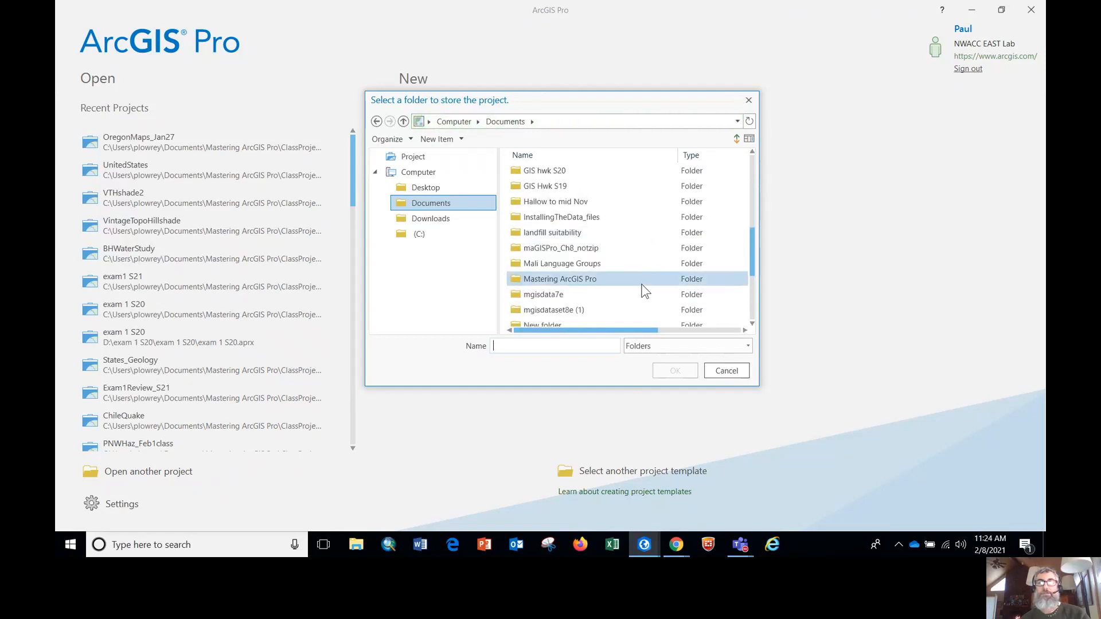
double_click(606, 283)
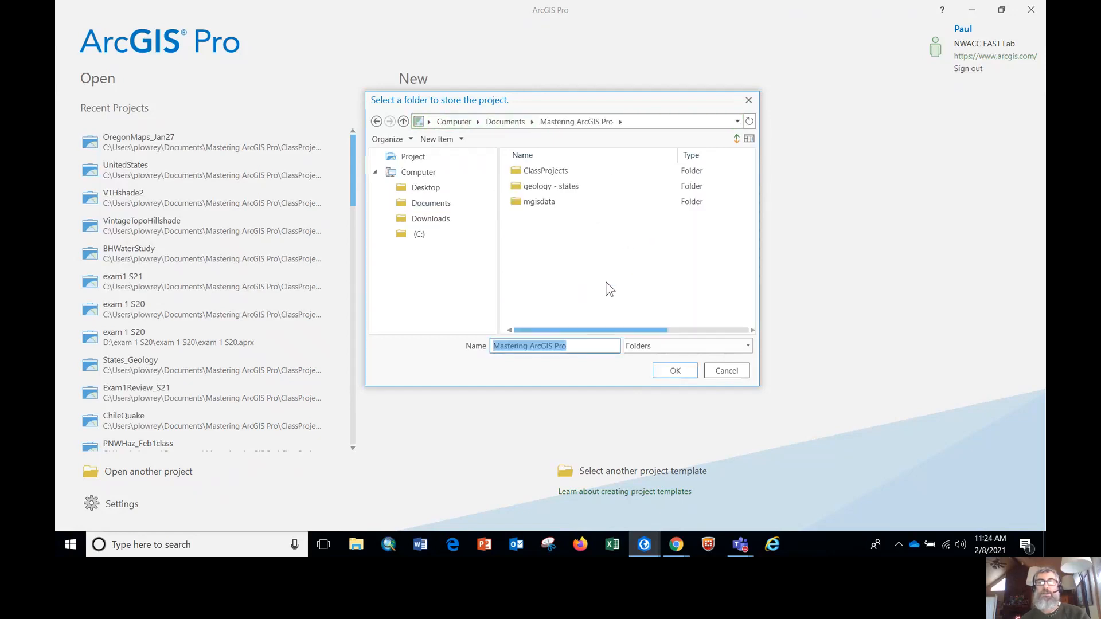
click(554, 170)
click(675, 370)
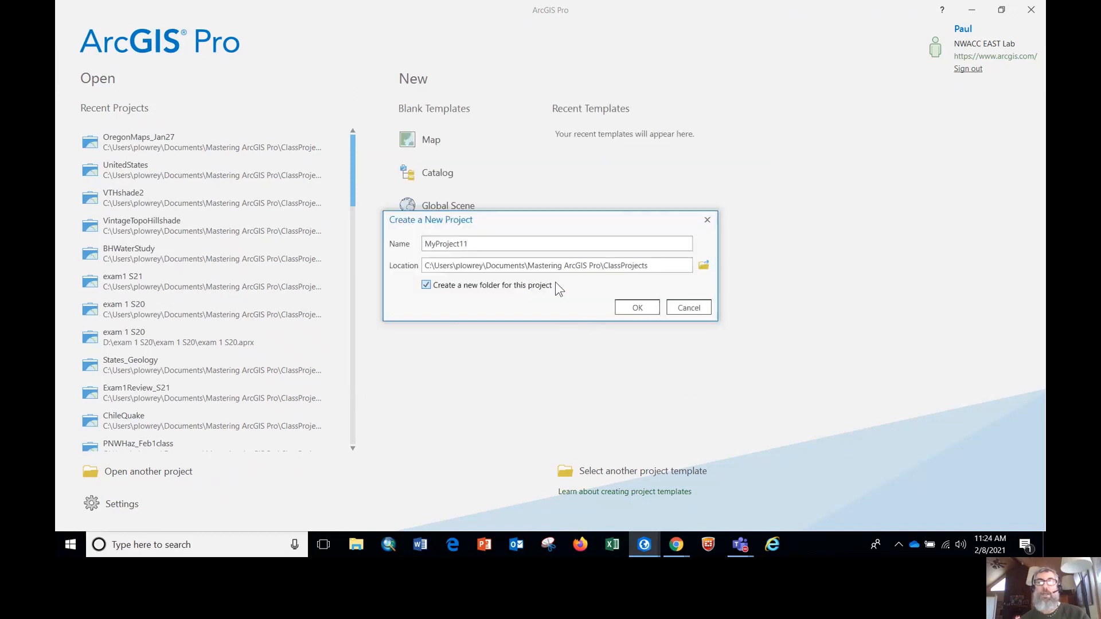
Name the new project GPX to FC and create it in its own folder
double_click(495, 244)
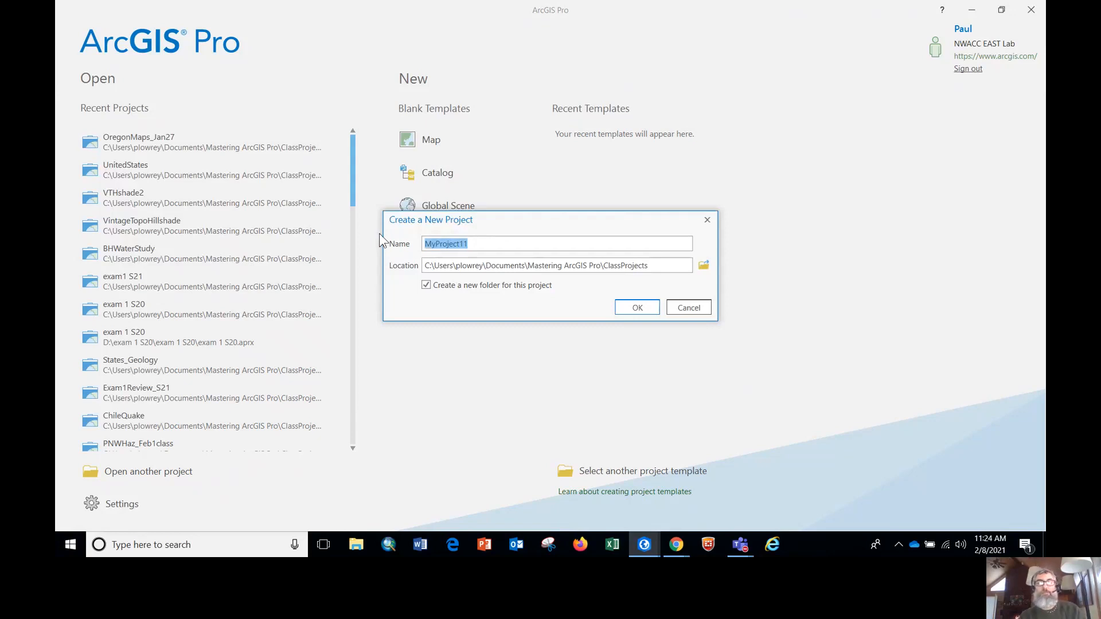
text(GPX to FC)
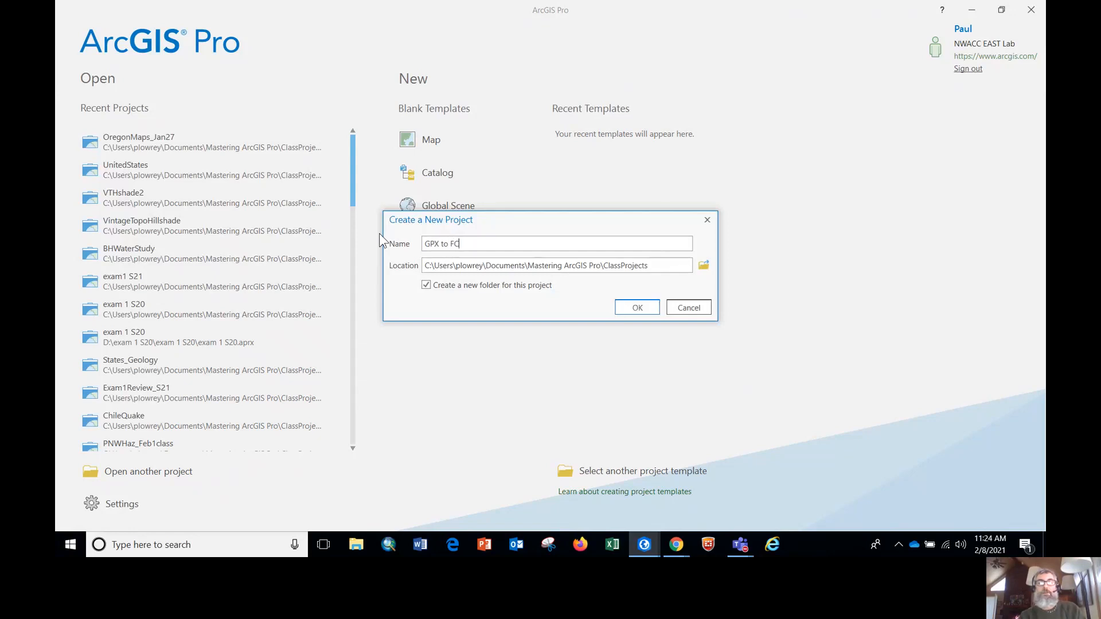
click(635, 306)
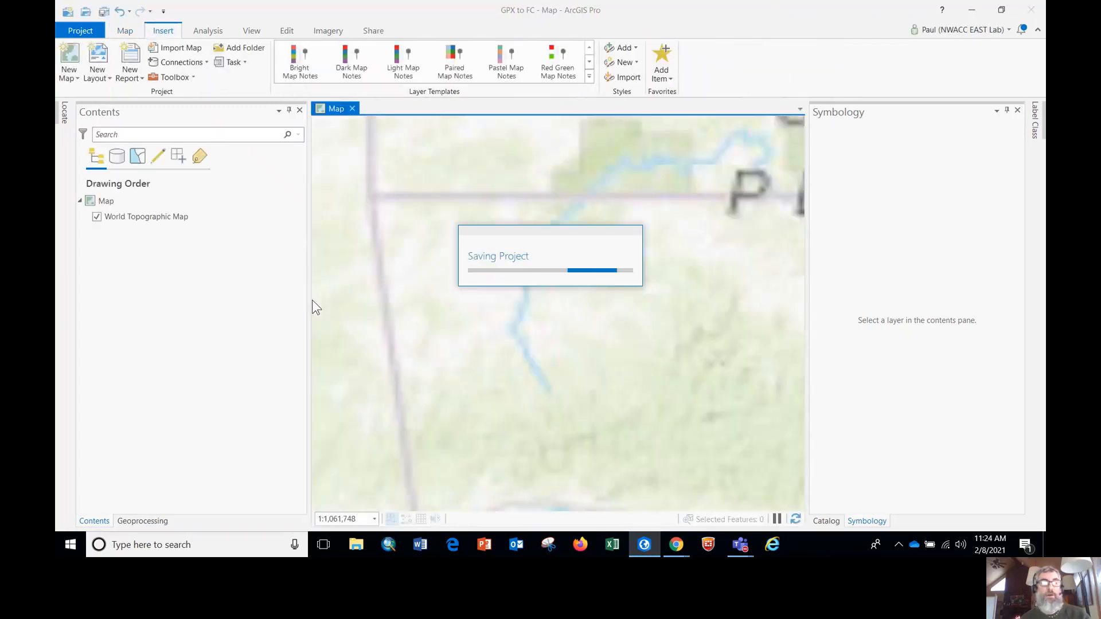
Narrow the Contents and Symbology panes to enlarge the map view
drag(312, 300, 213, 300)
drag(807, 311, 880, 321)
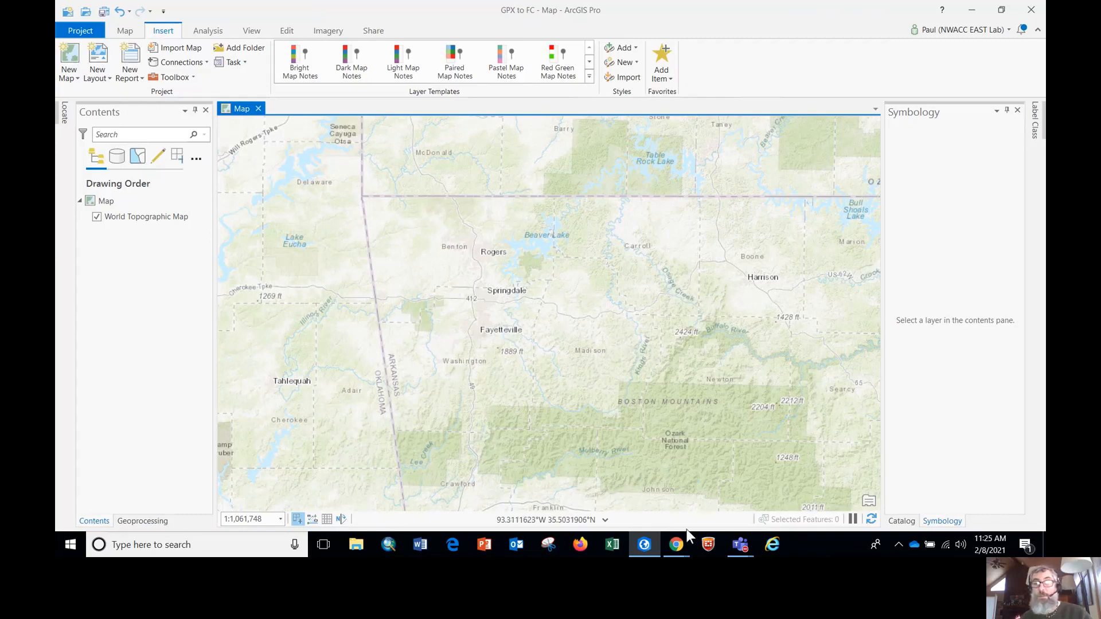
Switch to the Chrome window showing the Special Feature page and open a new browser tab
click(676, 545)
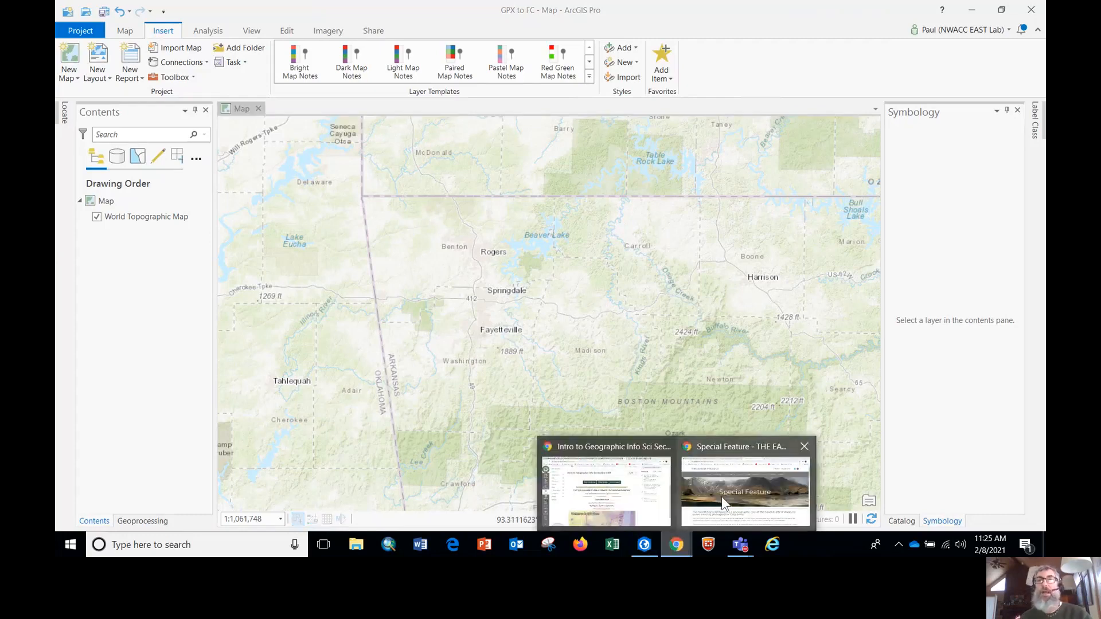
click(722, 496)
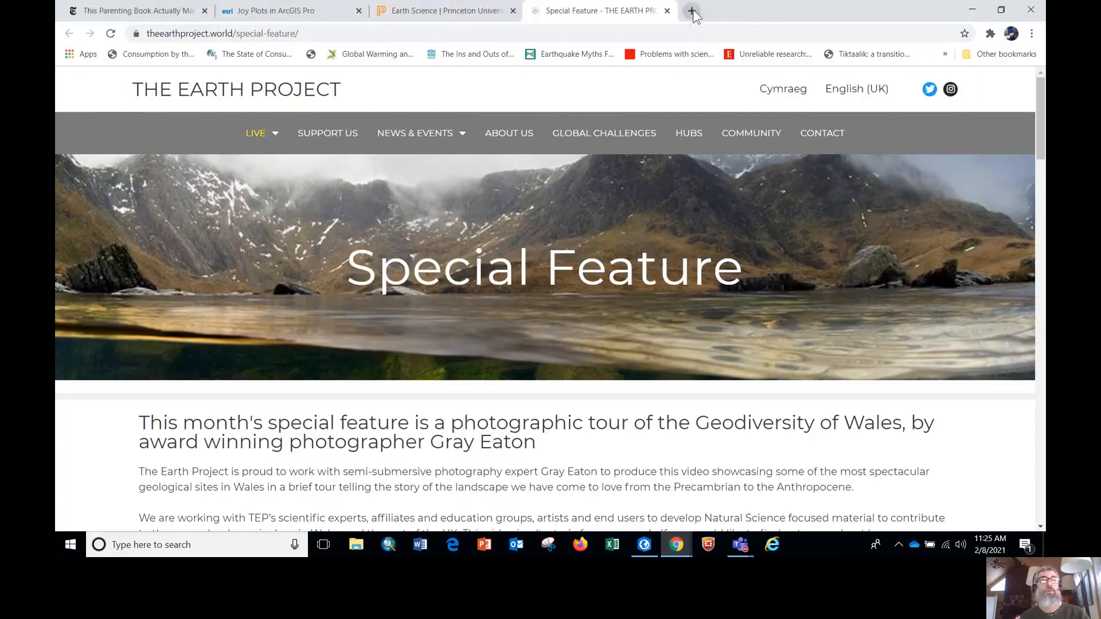
click(692, 12)
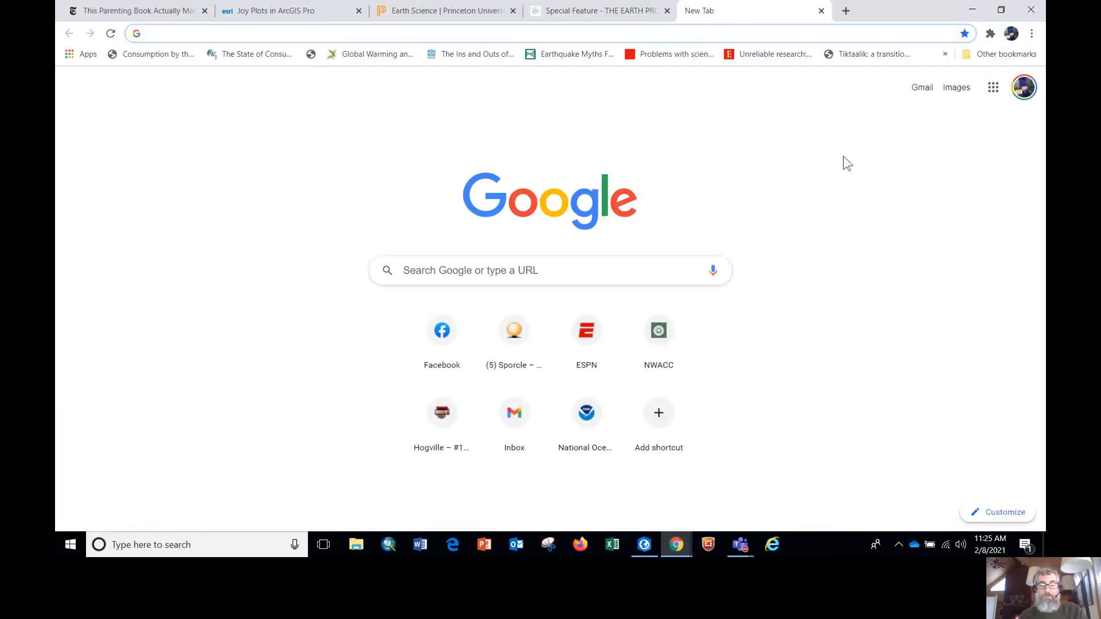
text(thm)
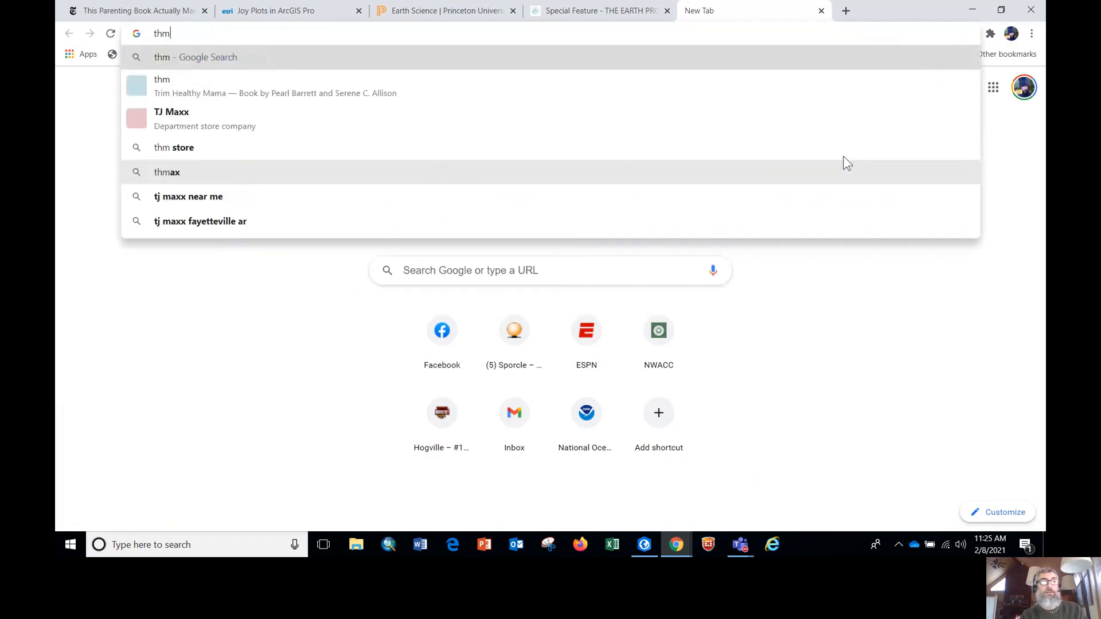
text(tb)
key(BackSpace)
key(BackSpace)
key(BackSpace)
text(emt)
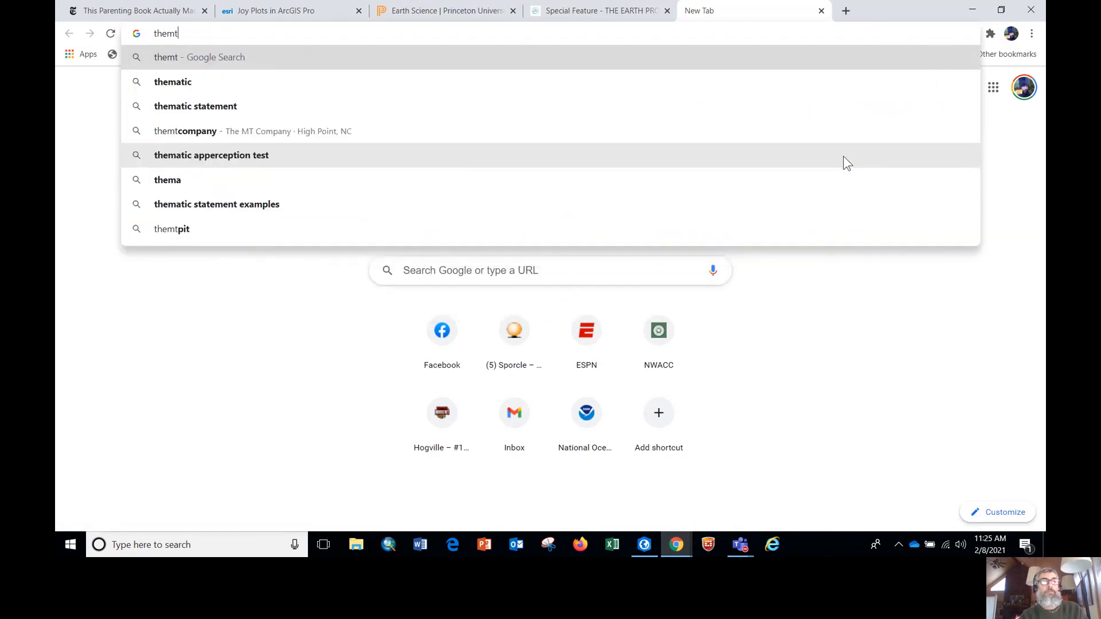
key(BackSpace)
key(BackSpace)
key(BackSpace)
key(BackSpace)
key(BackSpace)
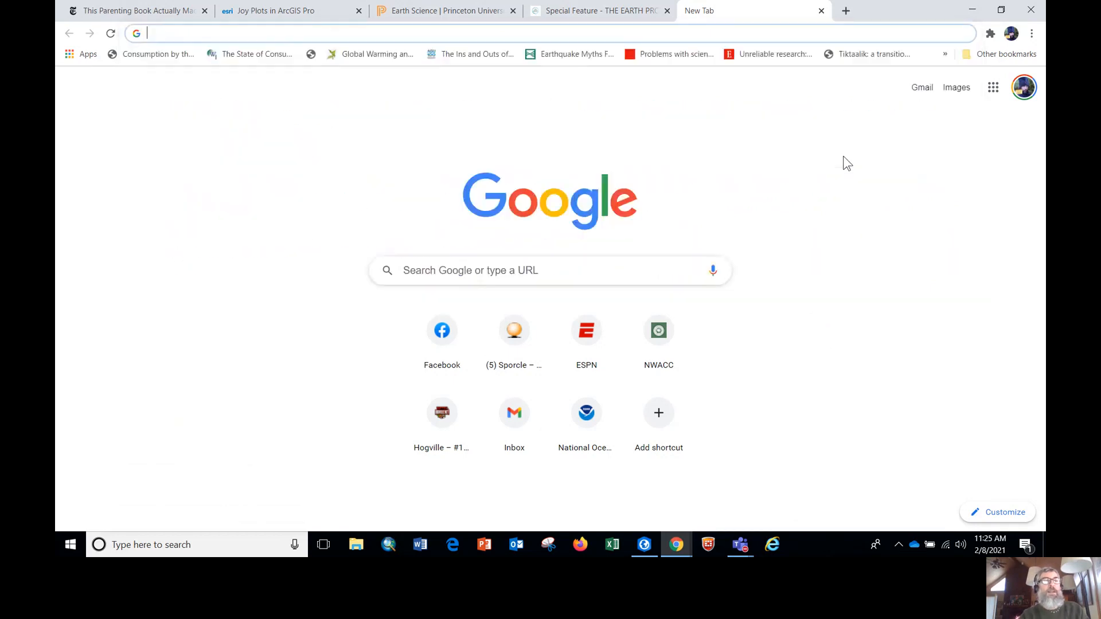
Open the mtbproject.com website in the new tab
text(mt)
key(Return)
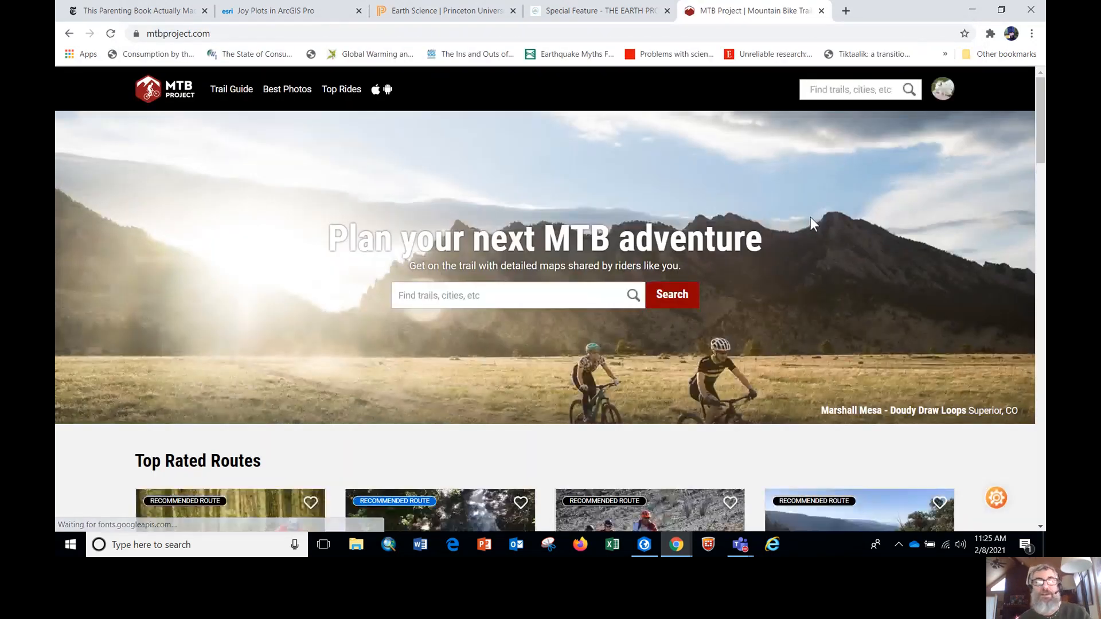
scroll(789, 236, down, 5)
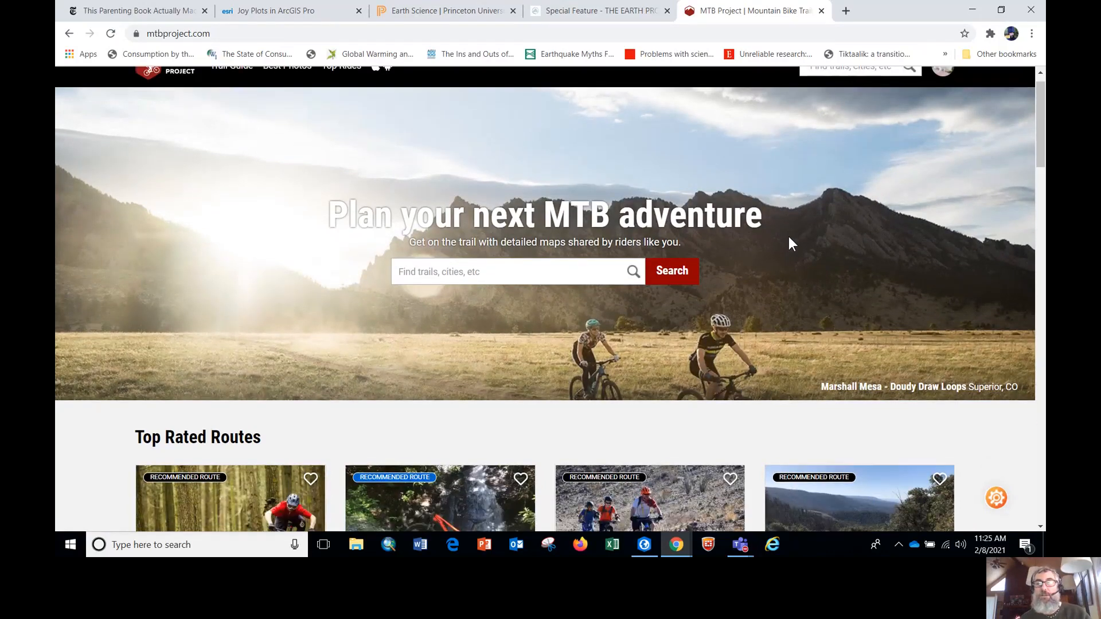
scroll(771, 395, up, 5)
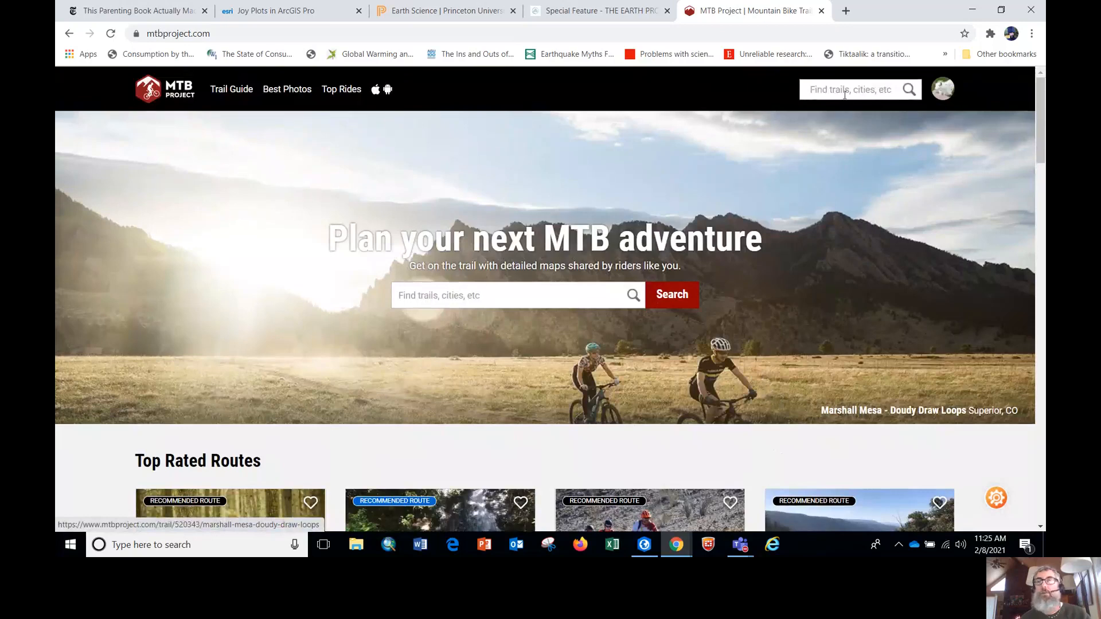
Search the site for Fitzgerald and open the Fitzgerald Trails area in Arkansas
click(846, 90)
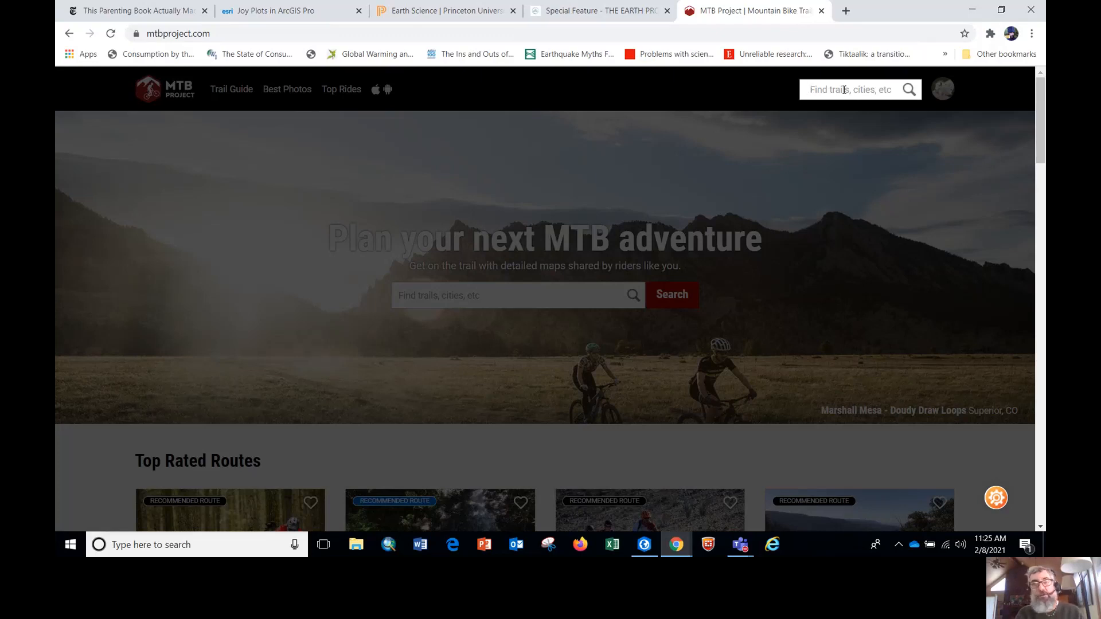
text(Fi)
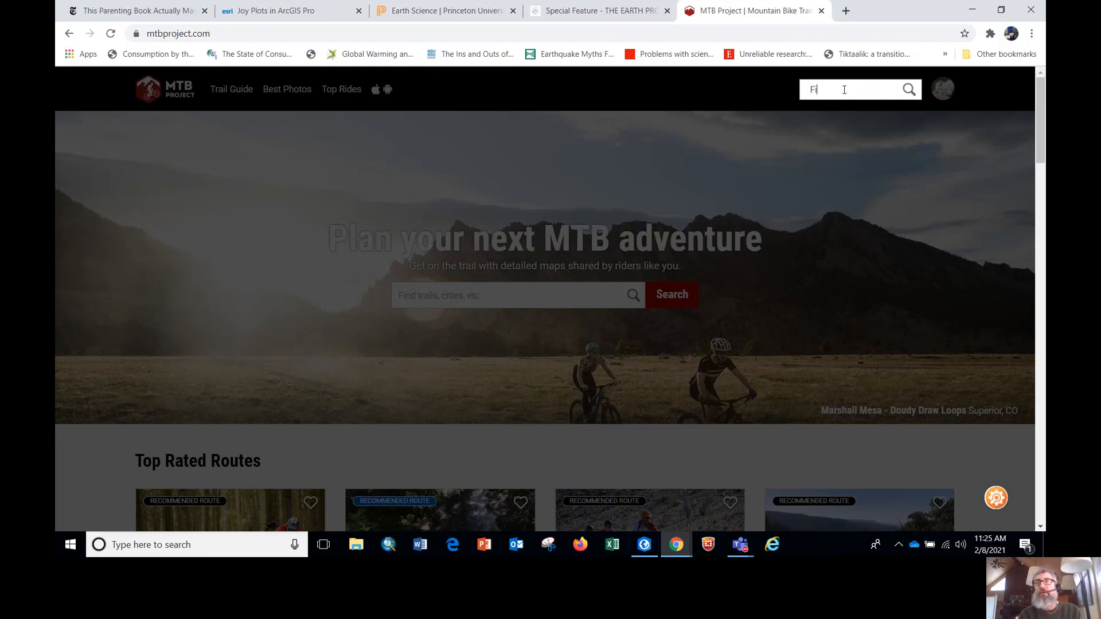
text(tzgerald)
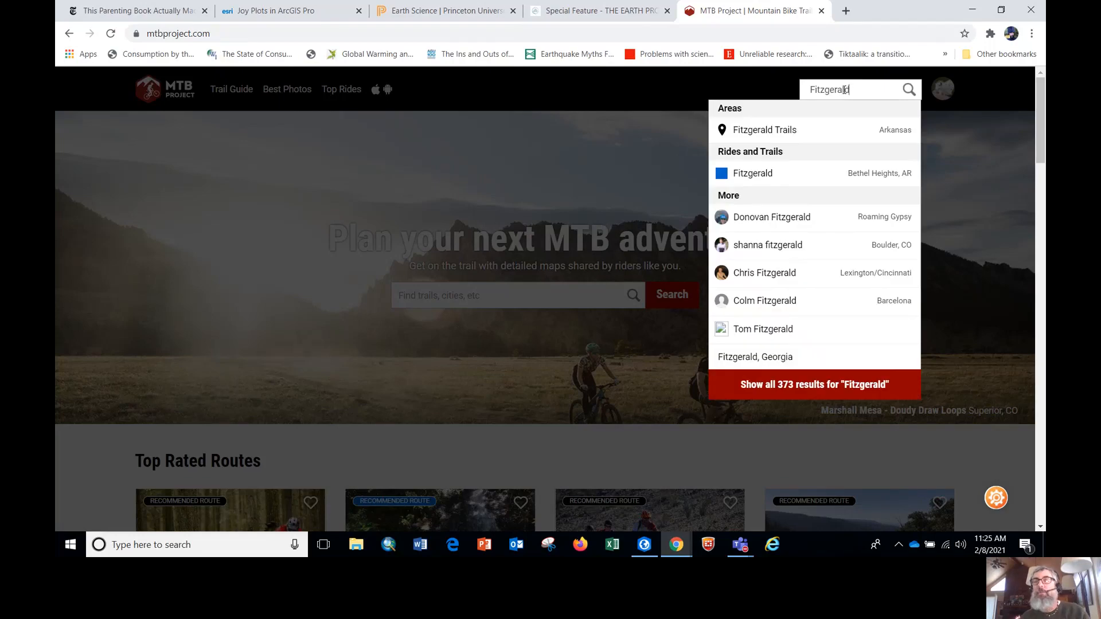
click(805, 134)
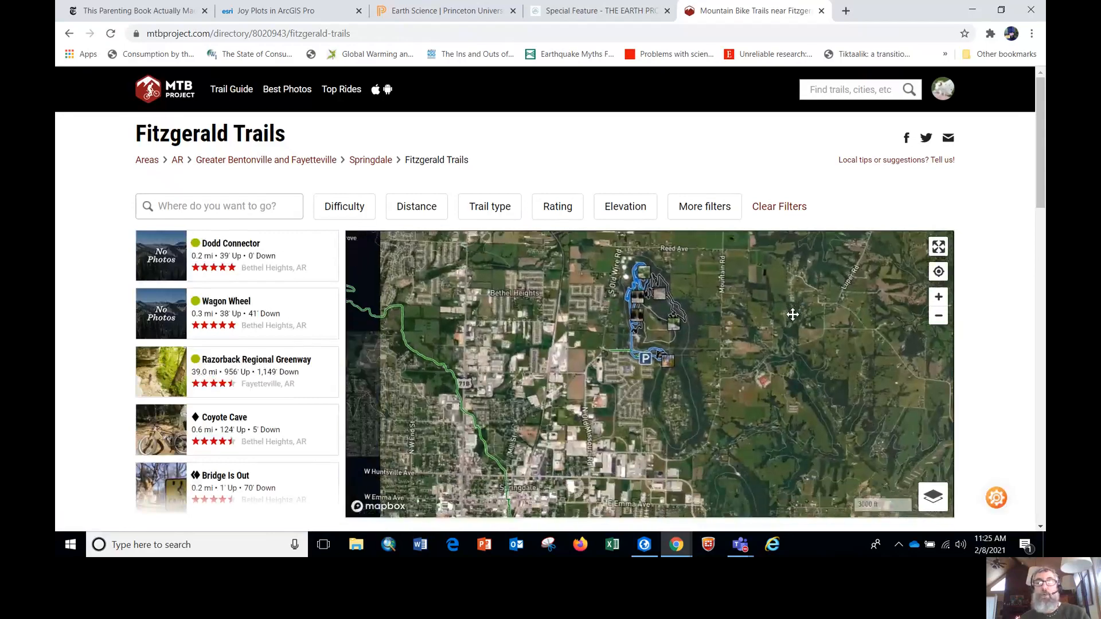
Locate the Best Trail Ever route on the Fitzgerald Trails map and open its trail page
click(938, 301)
click(938, 301)
drag(681, 297, 640, 506)
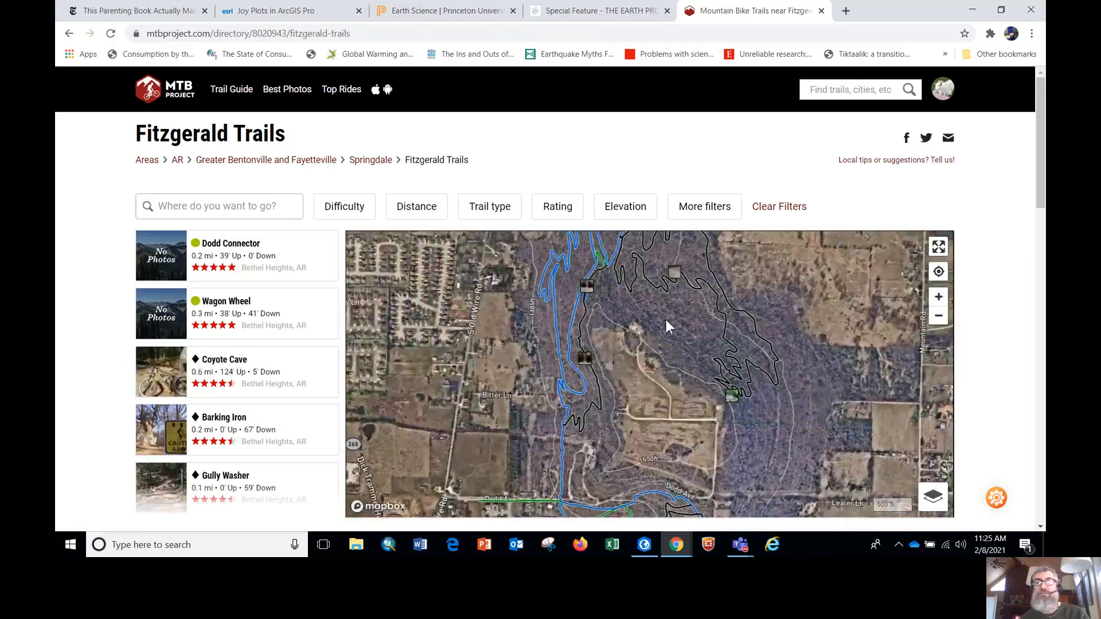
drag(665, 323, 662, 405)
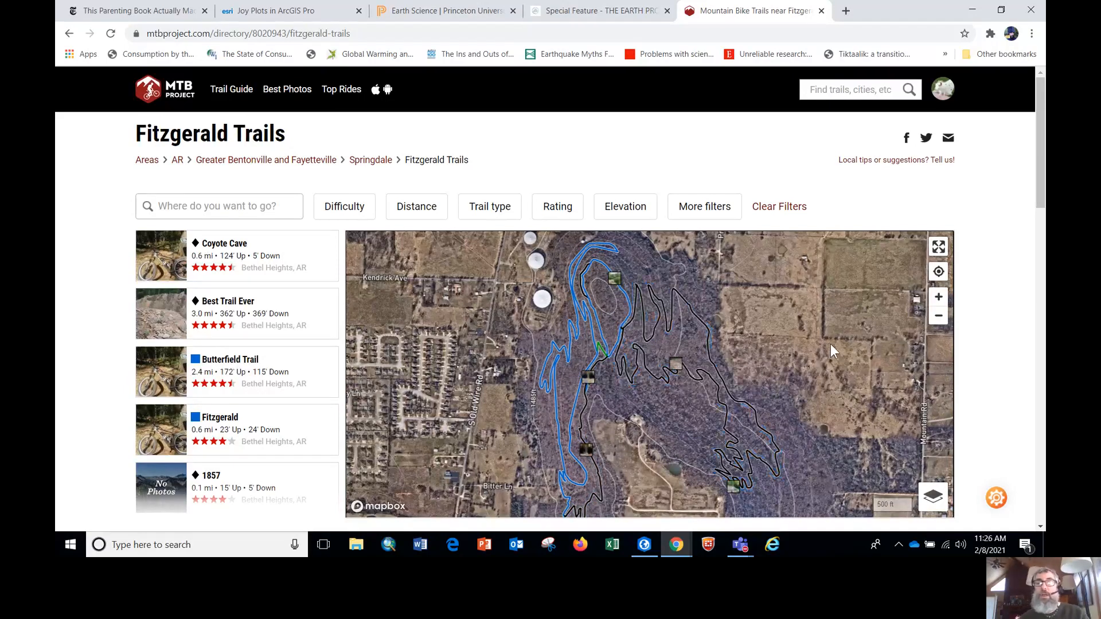
scroll(830, 344, down, 1)
drag(840, 374, 830, 326)
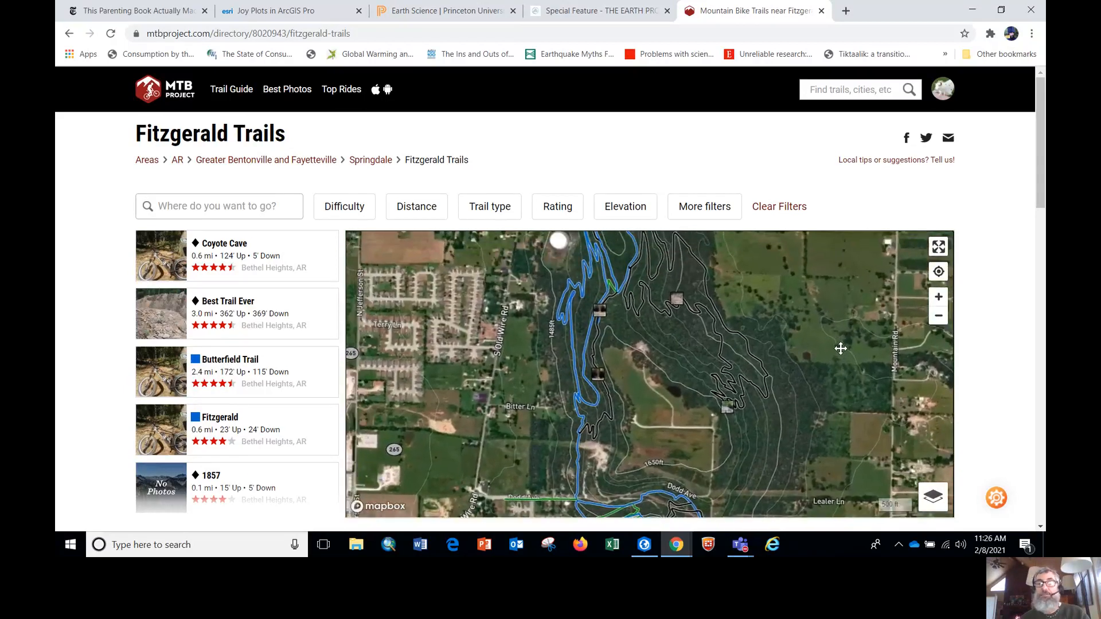
click(723, 347)
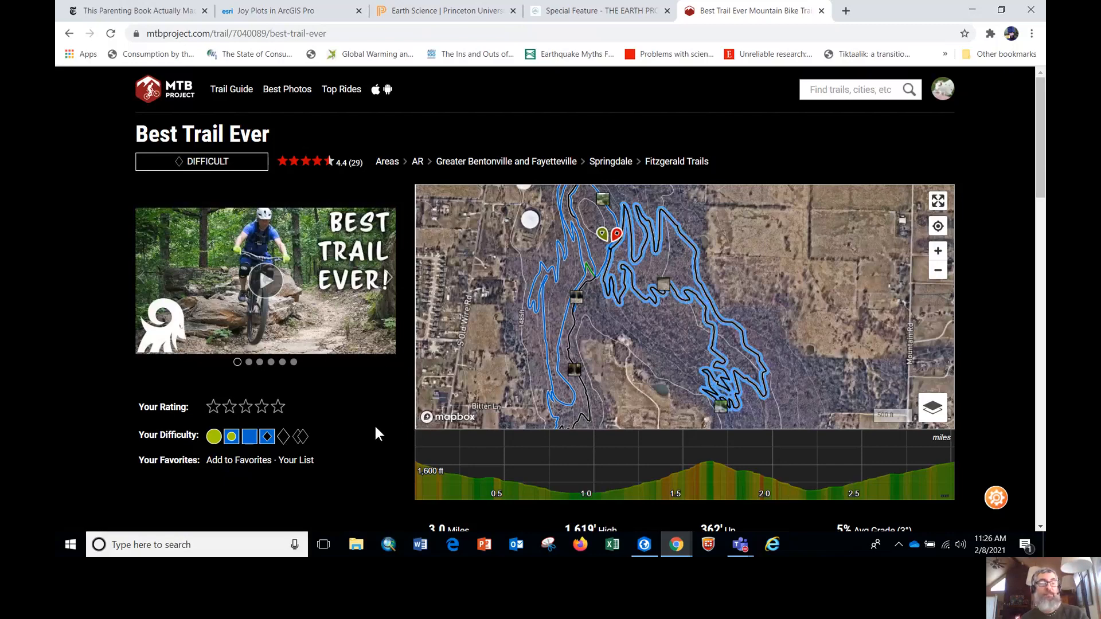
Download the GPX file for the Best Trail Ever route
scroll(377, 430, down, 2)
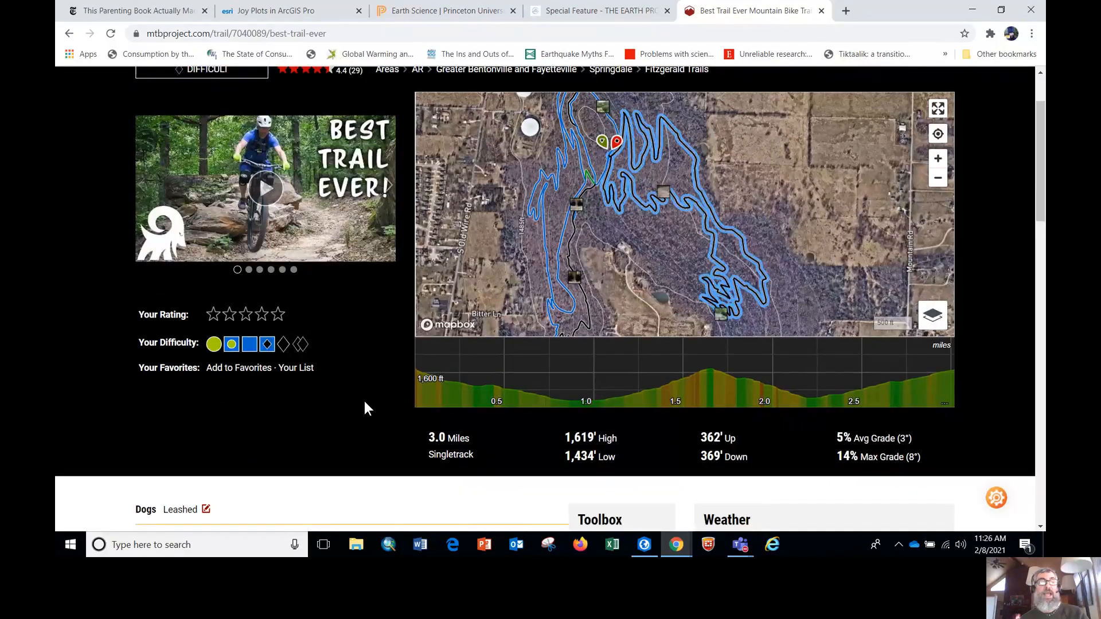
scroll(365, 405, down, 5)
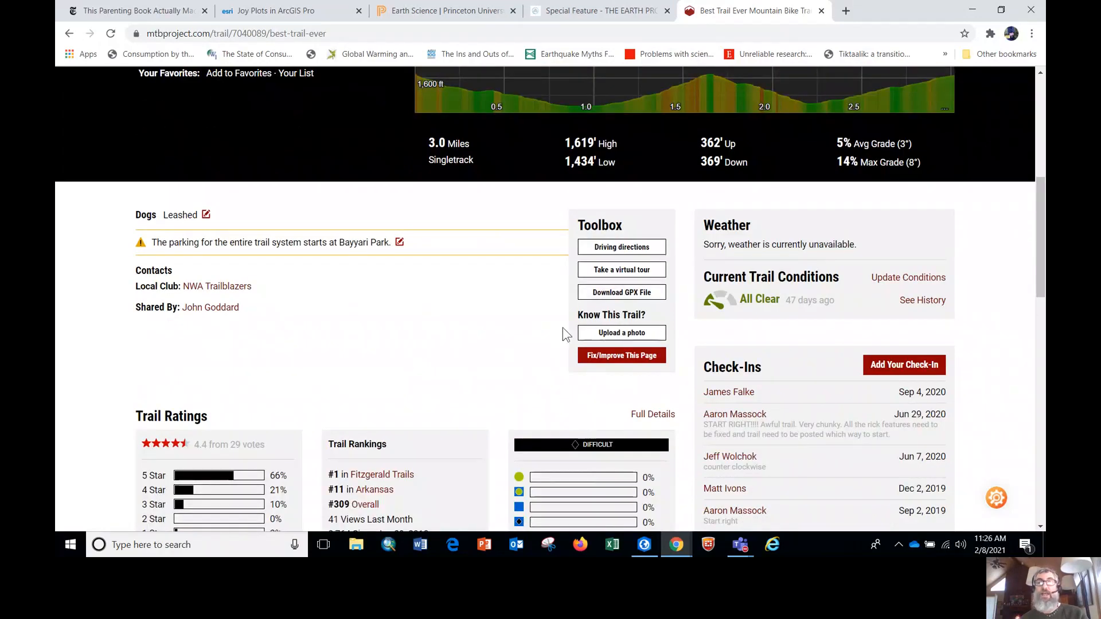
click(622, 298)
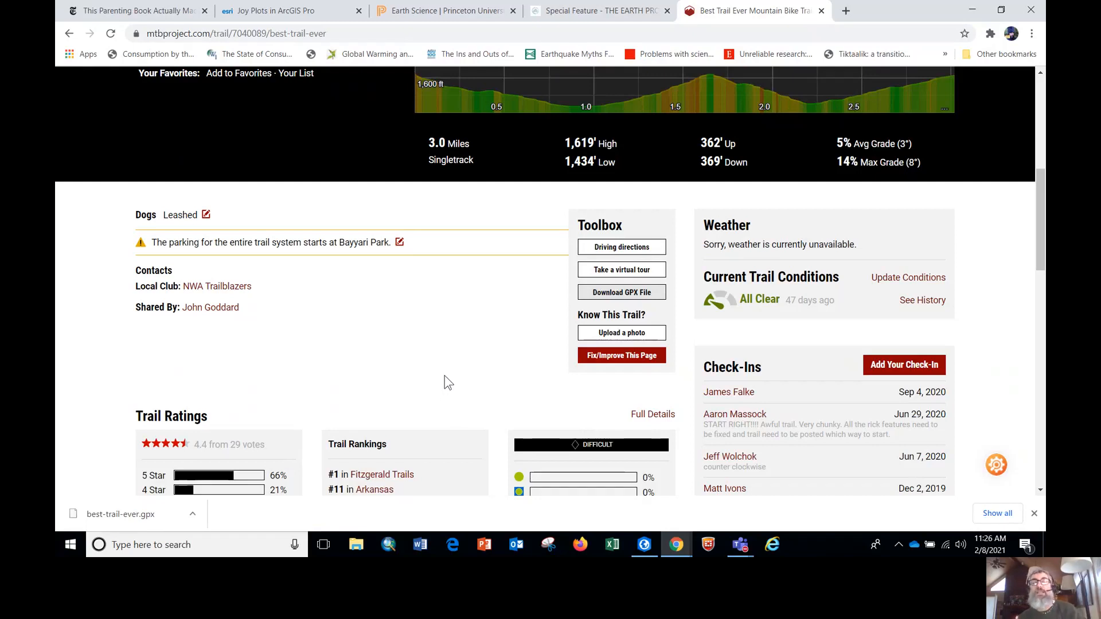
Open the Coyote Cave trail from the map and download its GPX file
scroll(520, 335, up, 1)
scroll(518, 333, up, 4)
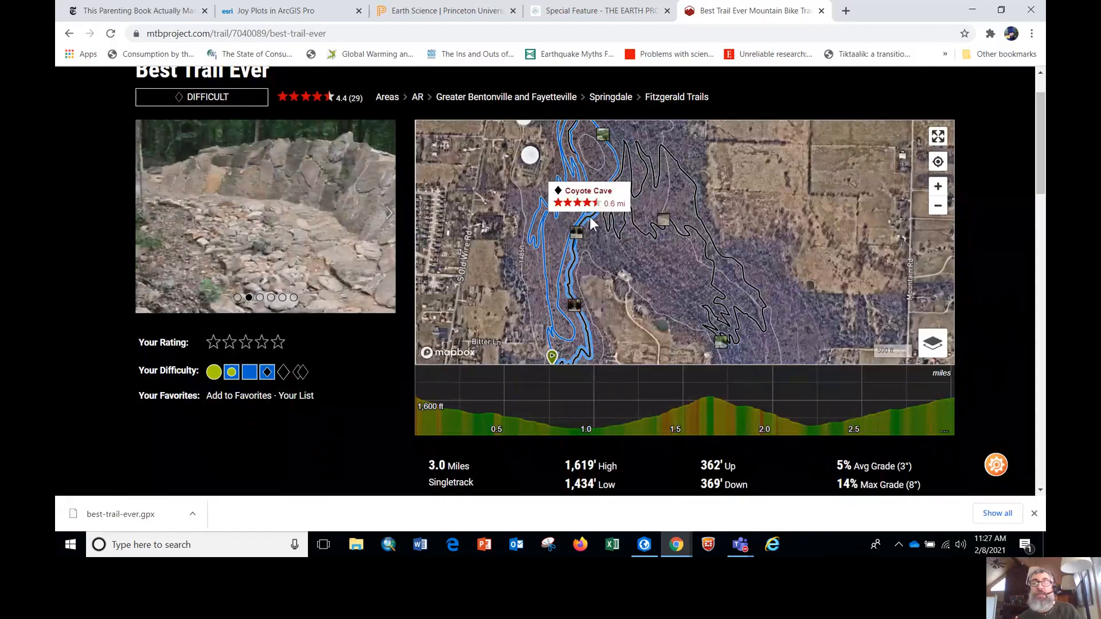
click(588, 219)
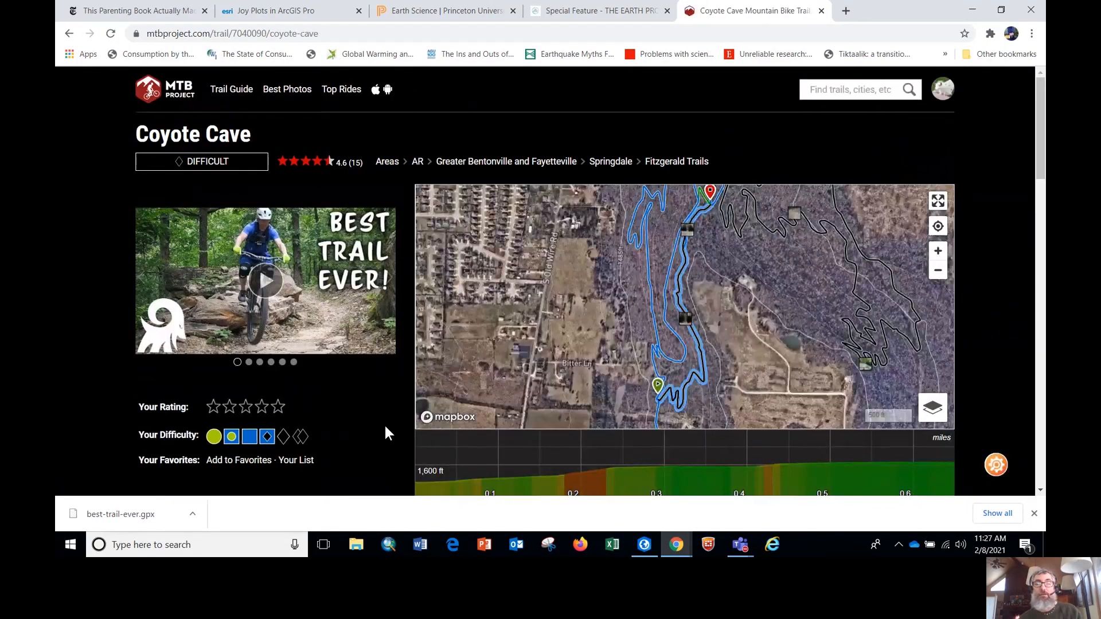
scroll(385, 424, down, 2)
scroll(386, 431, down, 4)
click(614, 359)
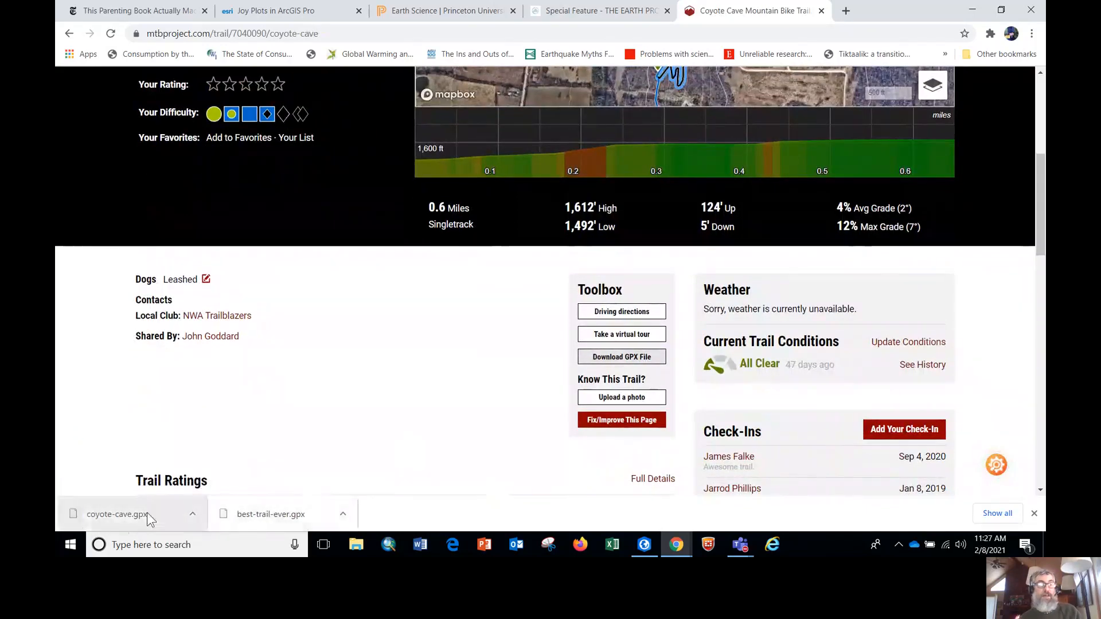
Find the Bridge Is Out trail on the map south of Coyote Cave and open its page
scroll(388, 286, up, 1)
scroll(389, 289, up, 4)
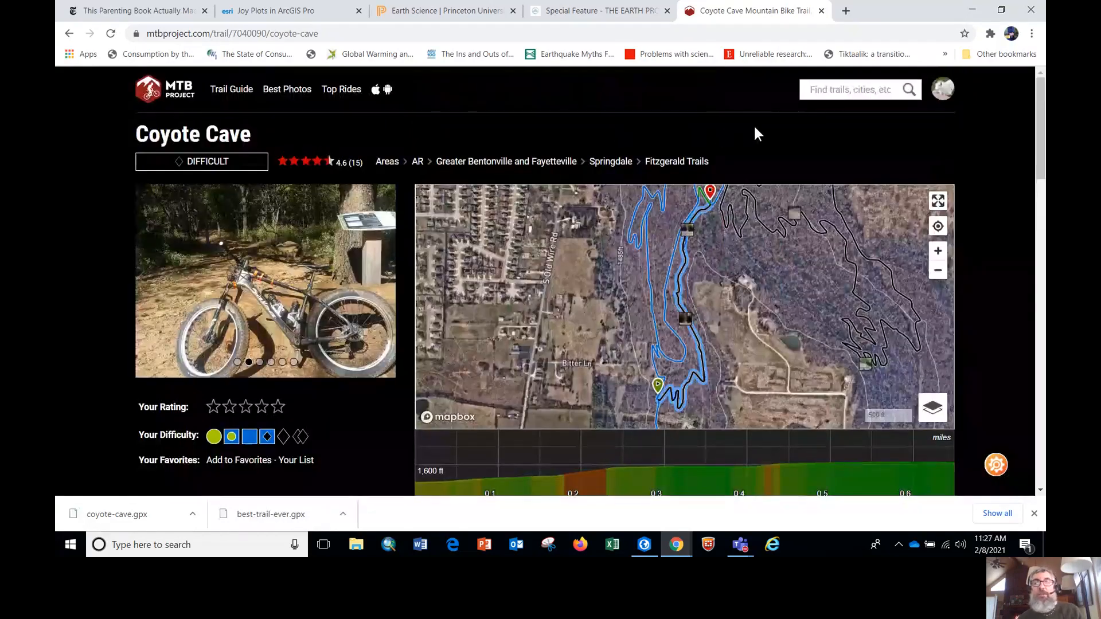
drag(762, 315, 715, 229)
mouse_move(790, 383)
mouse_down()
mouse_move(753, 352)
mouse_move(727, 303)
mouse_move(739, 270)
mouse_up()
mouse_move(704, 287)
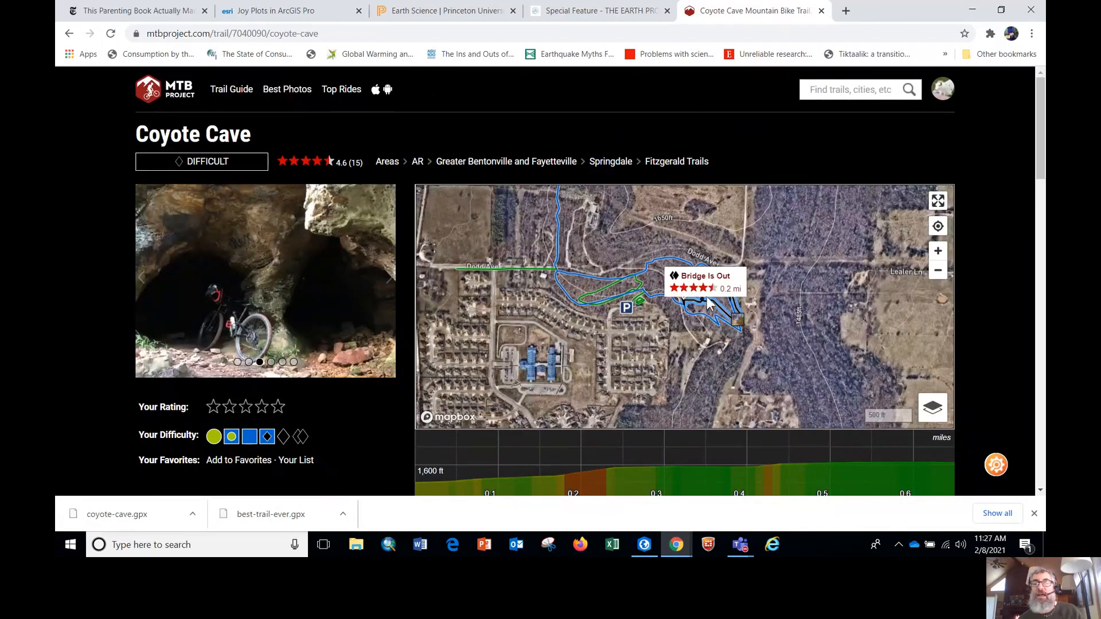
click(700, 294)
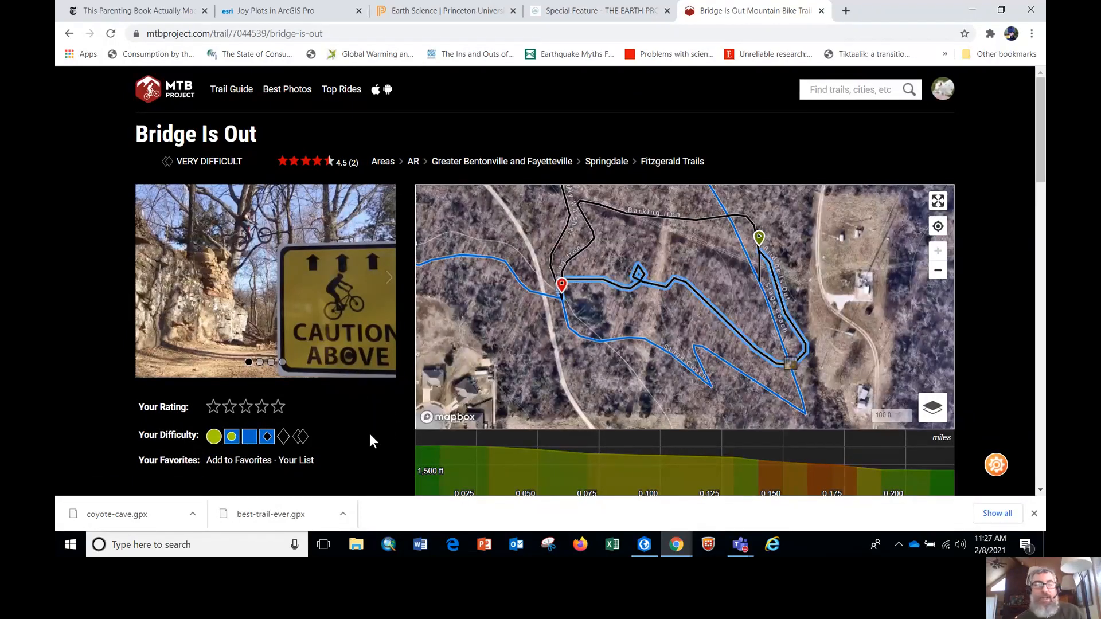
Download the GPX file for the Bridge Is Out trail
scroll(381, 427, down, 2)
scroll(376, 425, down, 3)
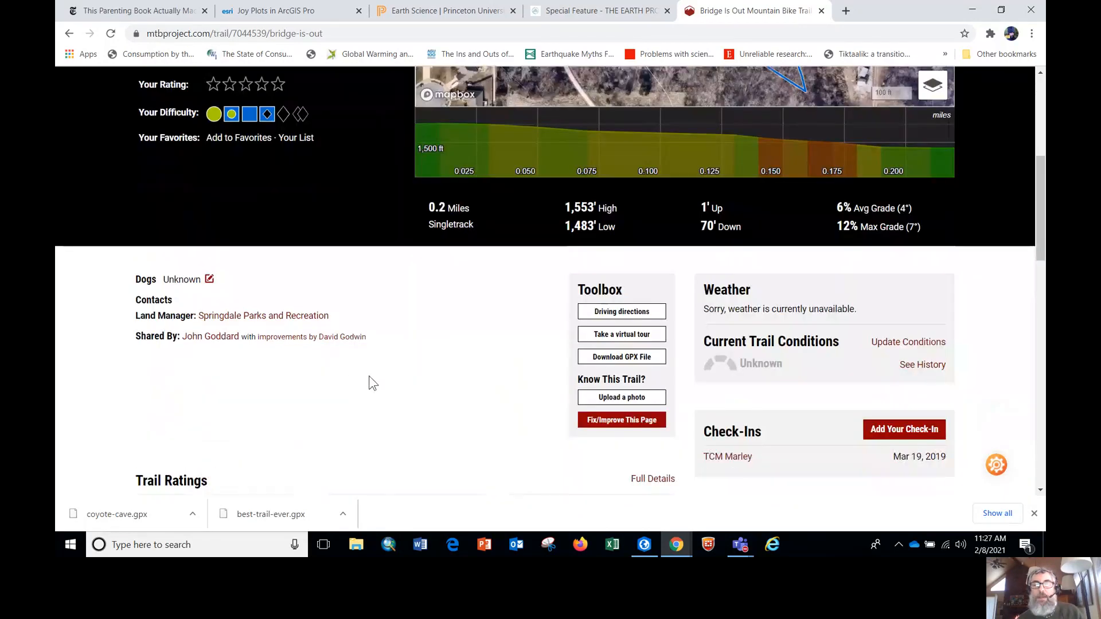
click(617, 361)
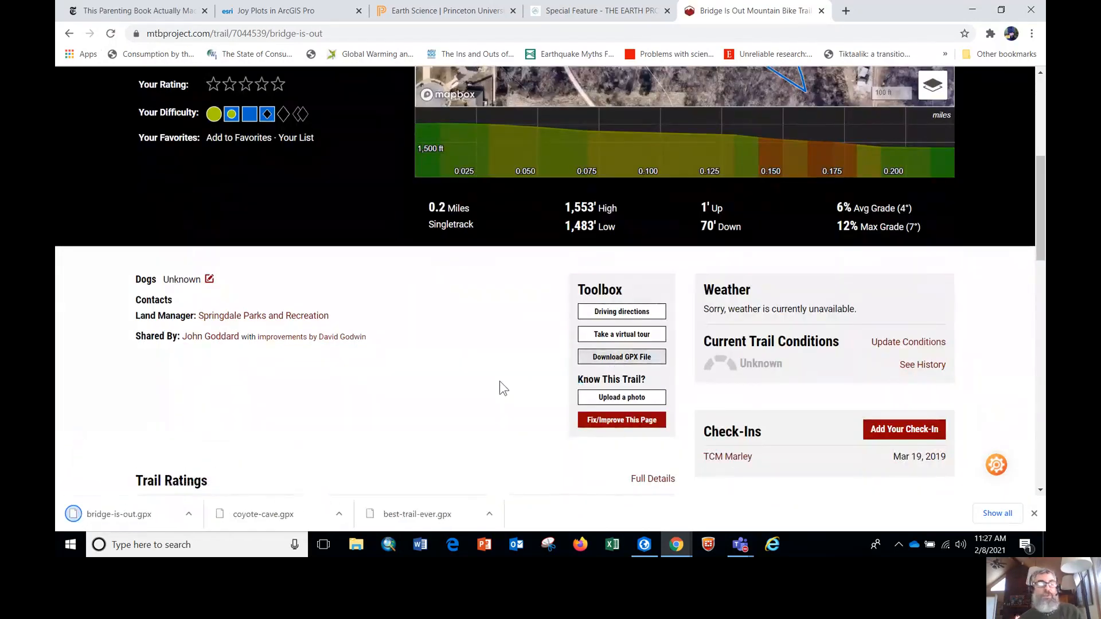
Show the downloaded GPX files in the Downloads folder, then switch to the GPX to FC project in ArcGIS Pro
click(493, 513)
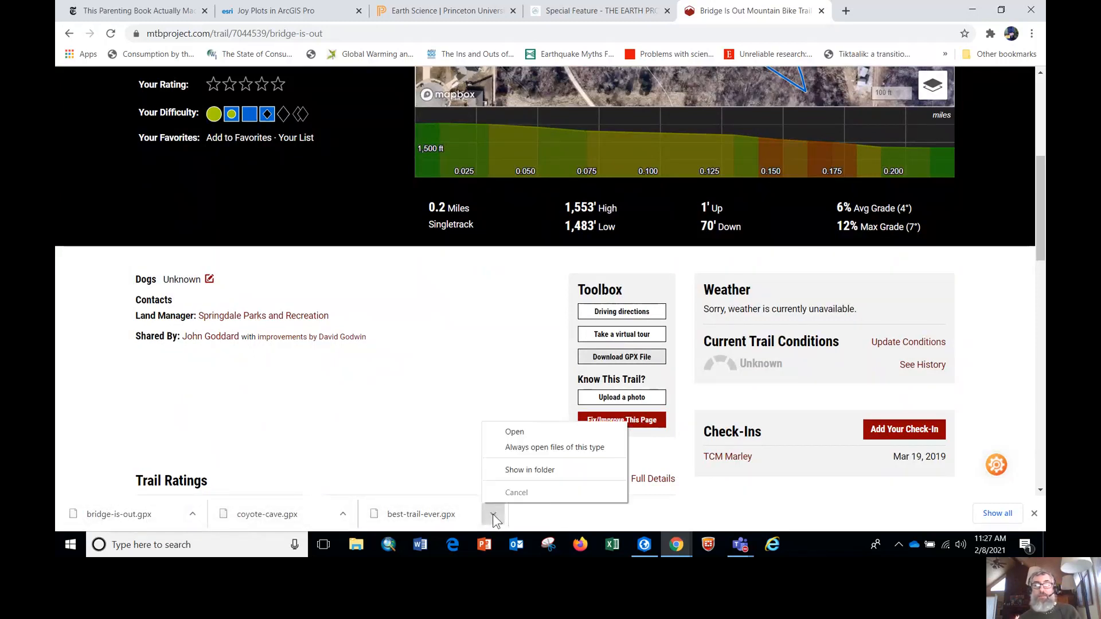
click(518, 469)
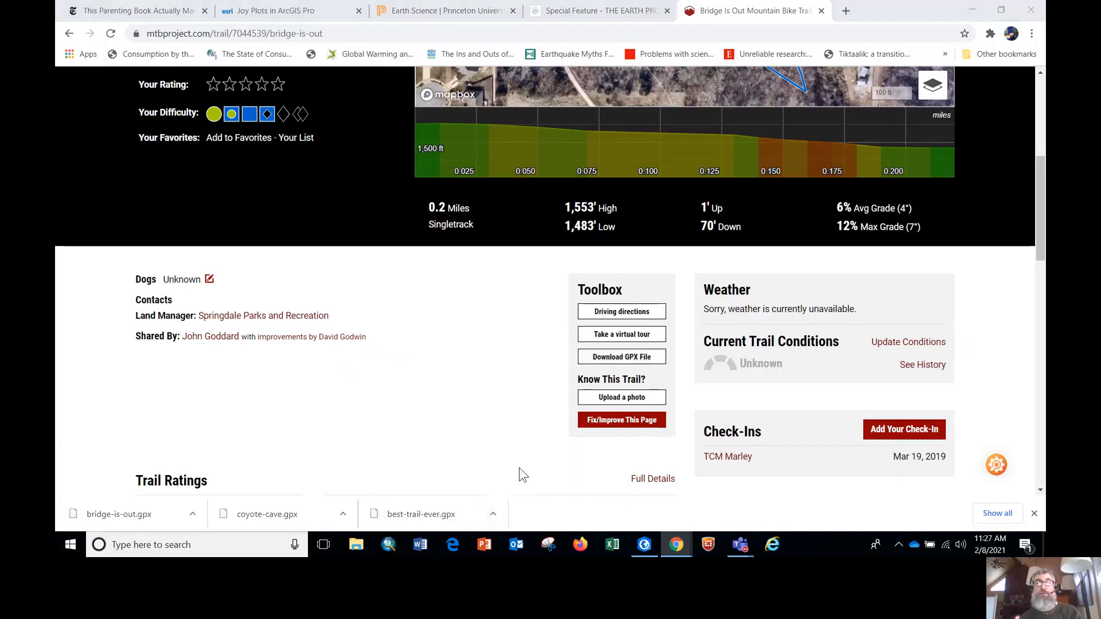
drag(740, 146, 660, 121)
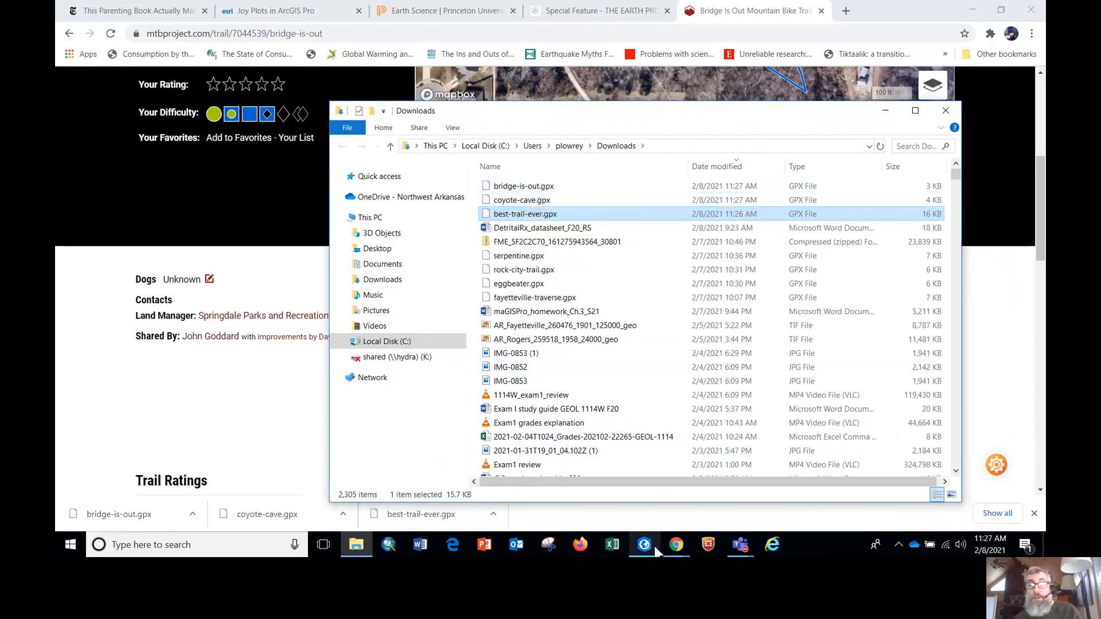
mouse_move(652, 545)
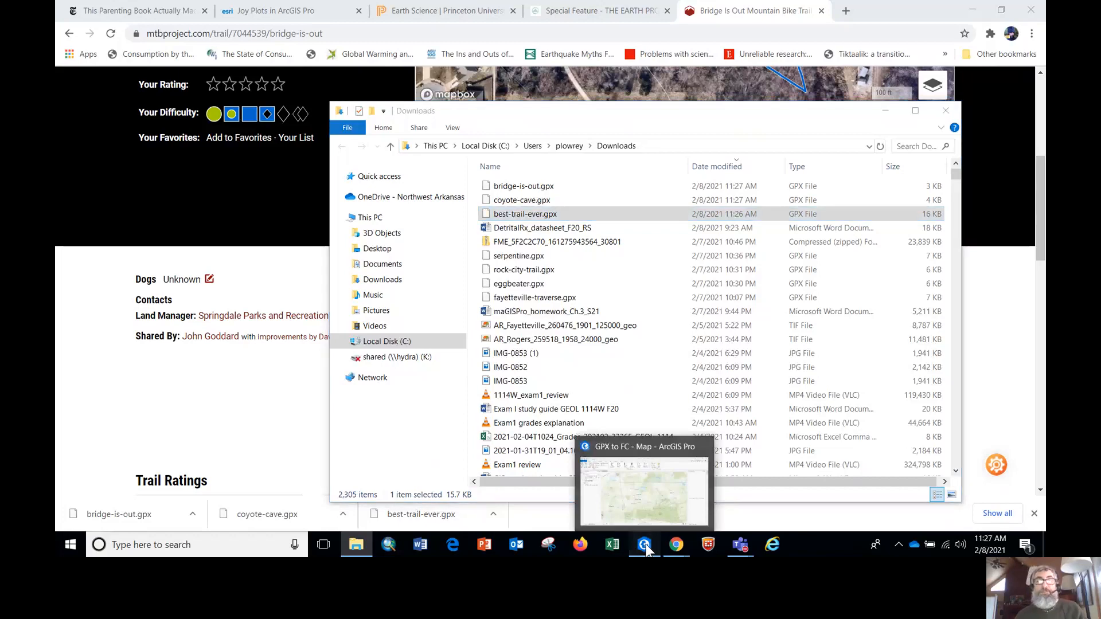
click(646, 544)
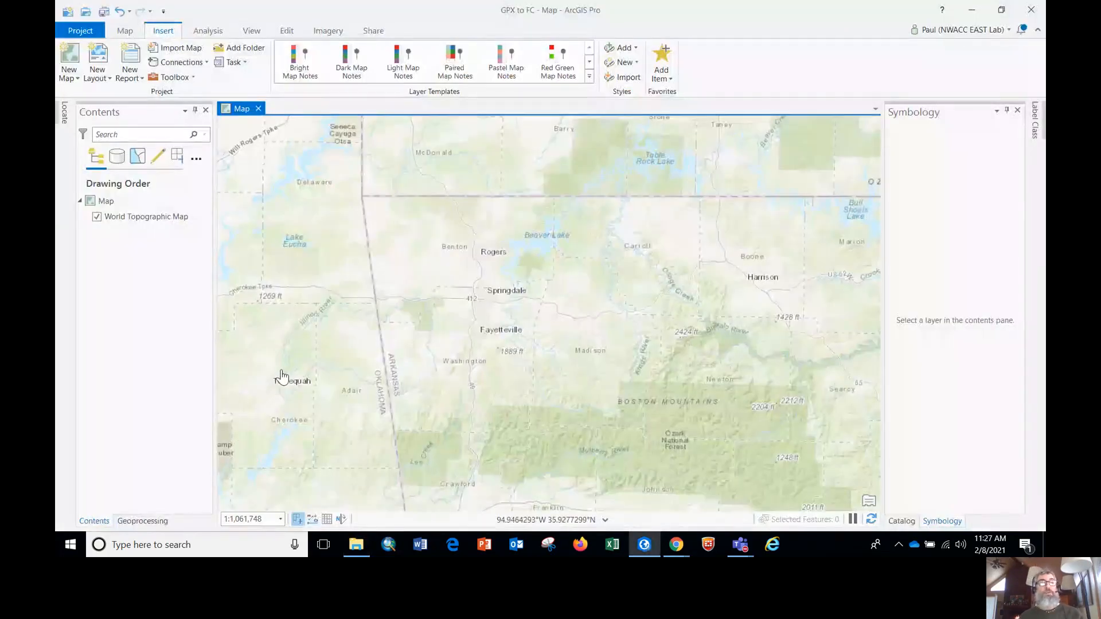
Search the geoprocessing tools for GPX, open the GPX To Features tool and widen its pane
click(142, 521)
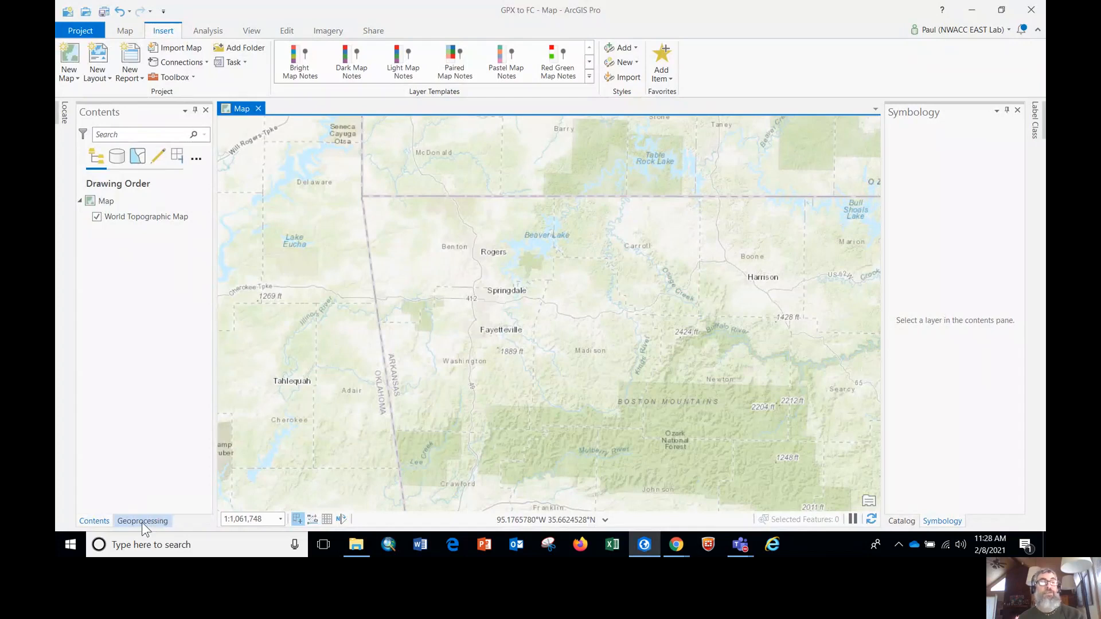
click(94, 521)
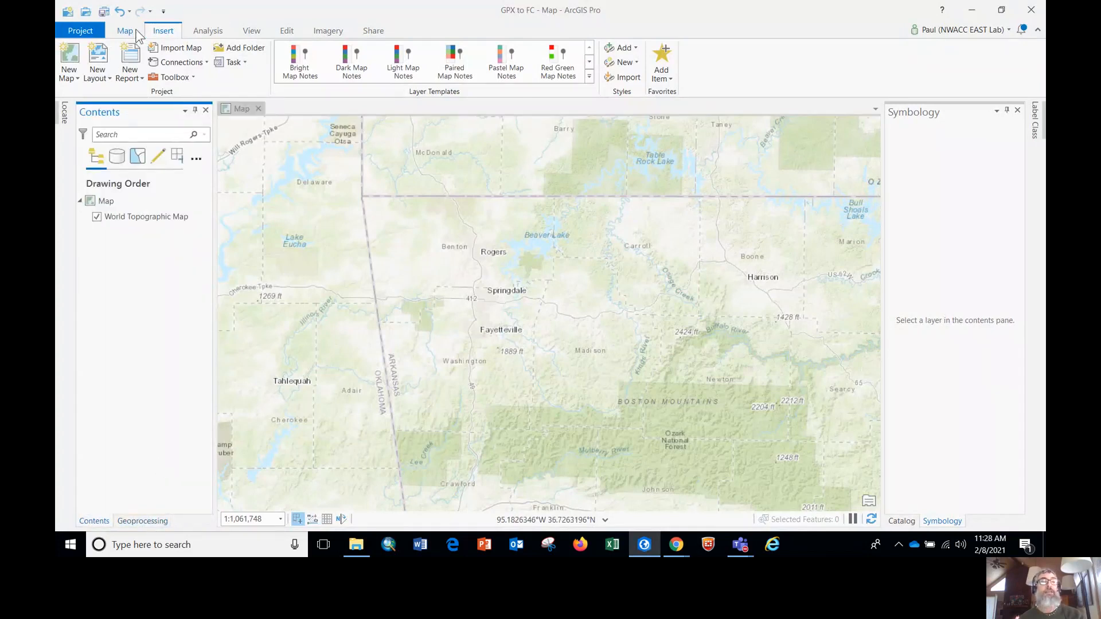
click(207, 31)
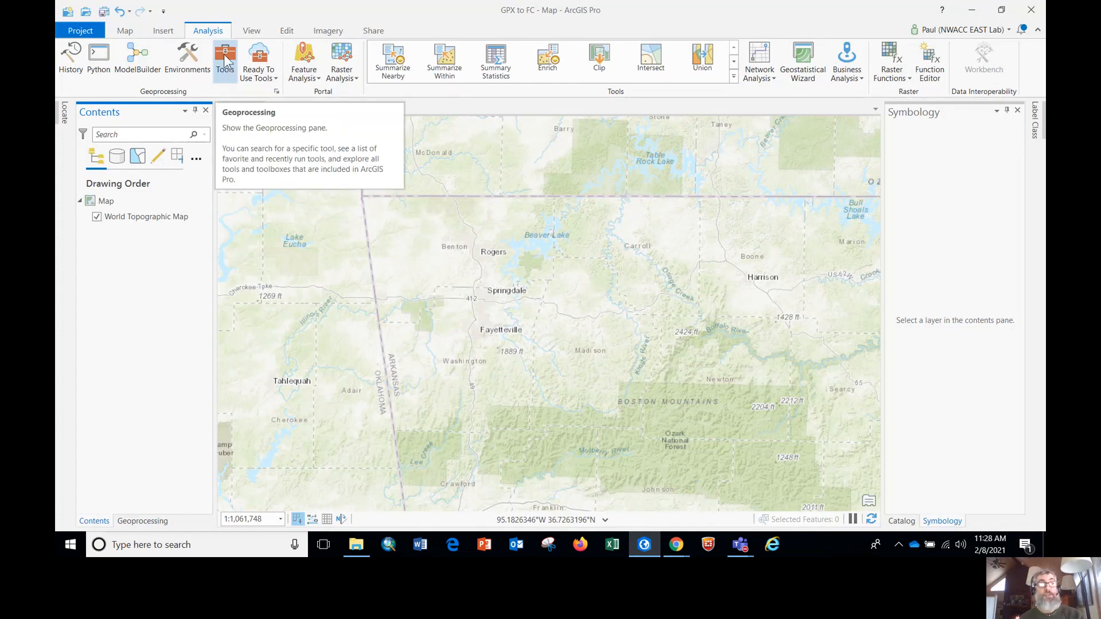
click(143, 521)
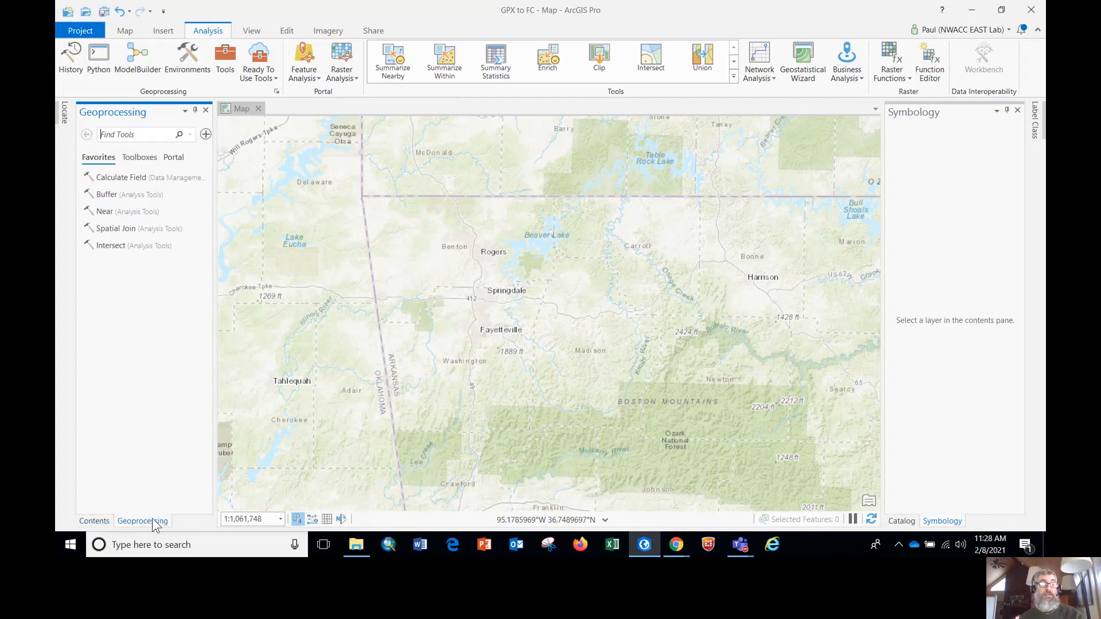
click(142, 134)
text(GPx)
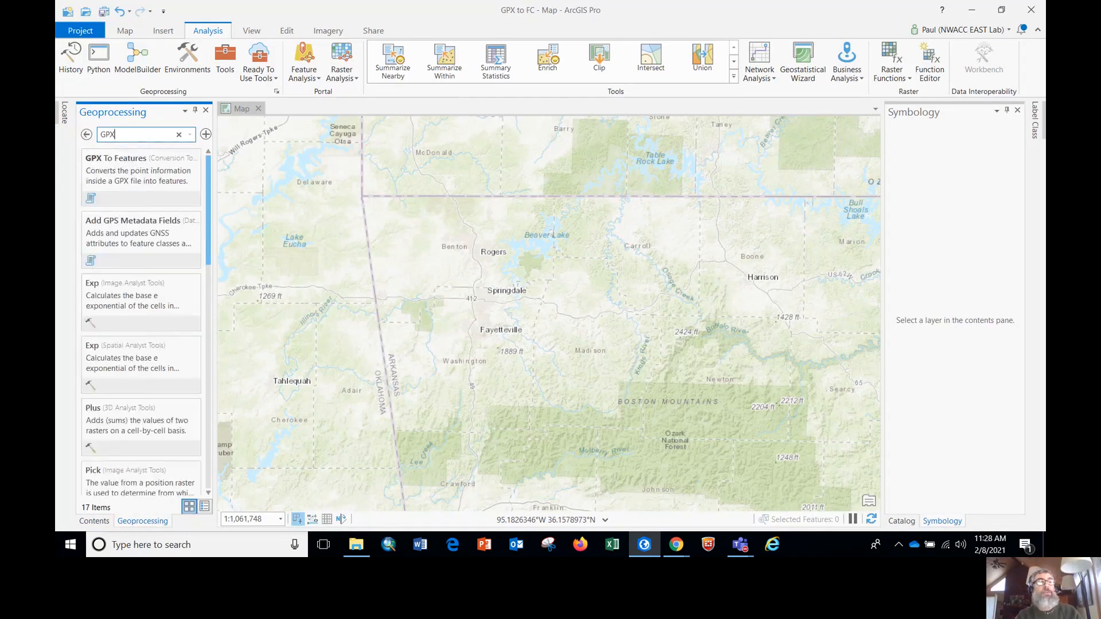
click(122, 176)
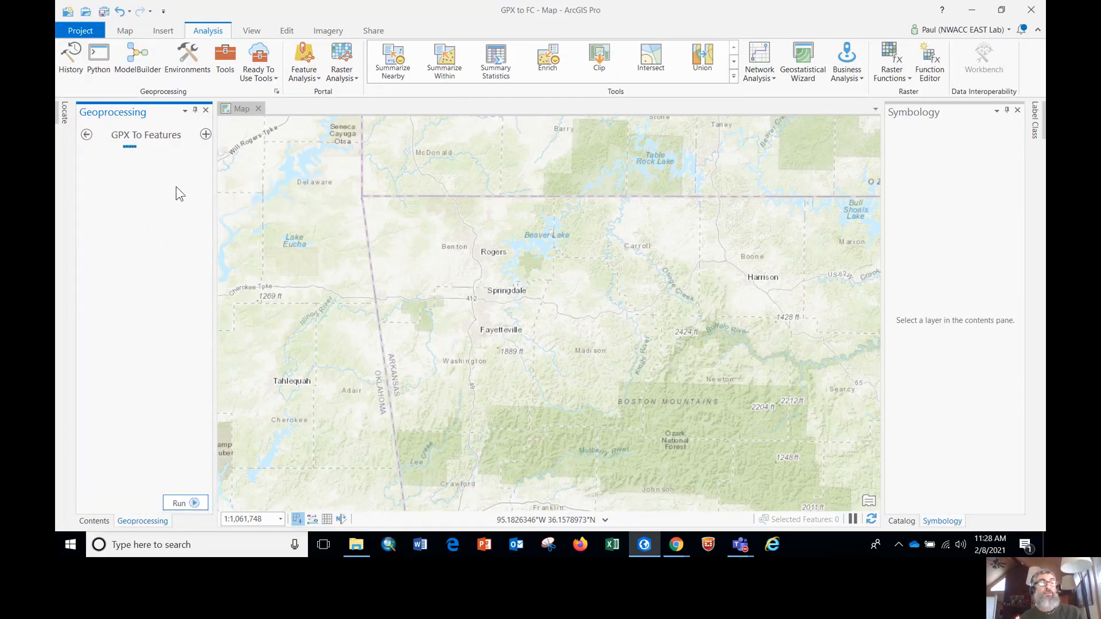
drag(213, 196, 265, 201)
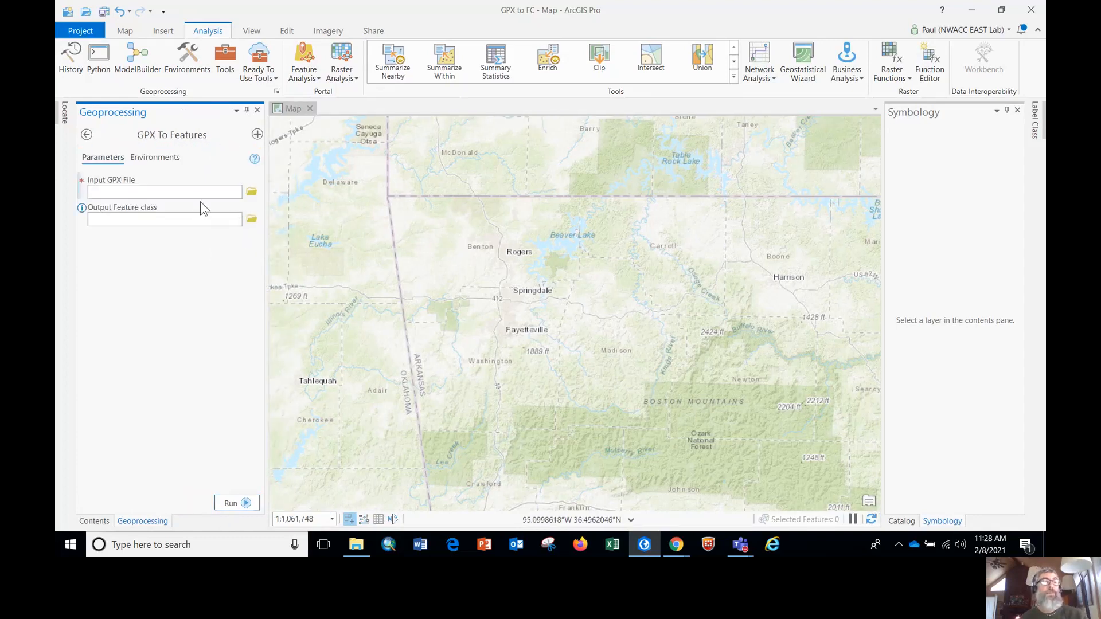
Set best-trail-ever.gpx from the Downloads folder as the input GPX file
click(181, 196)
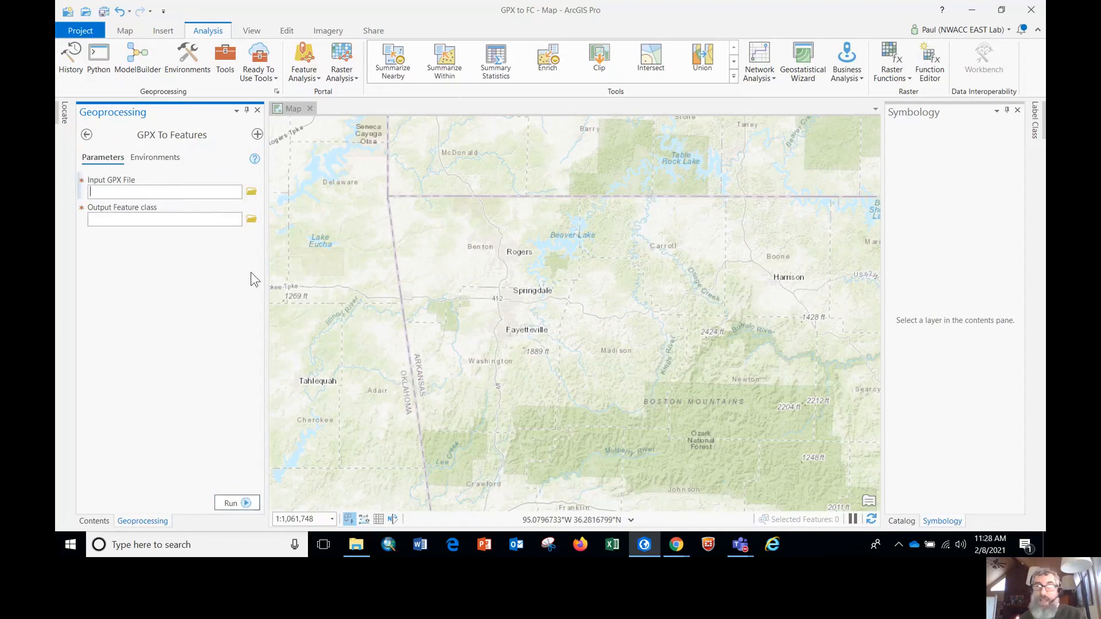
click(356, 545)
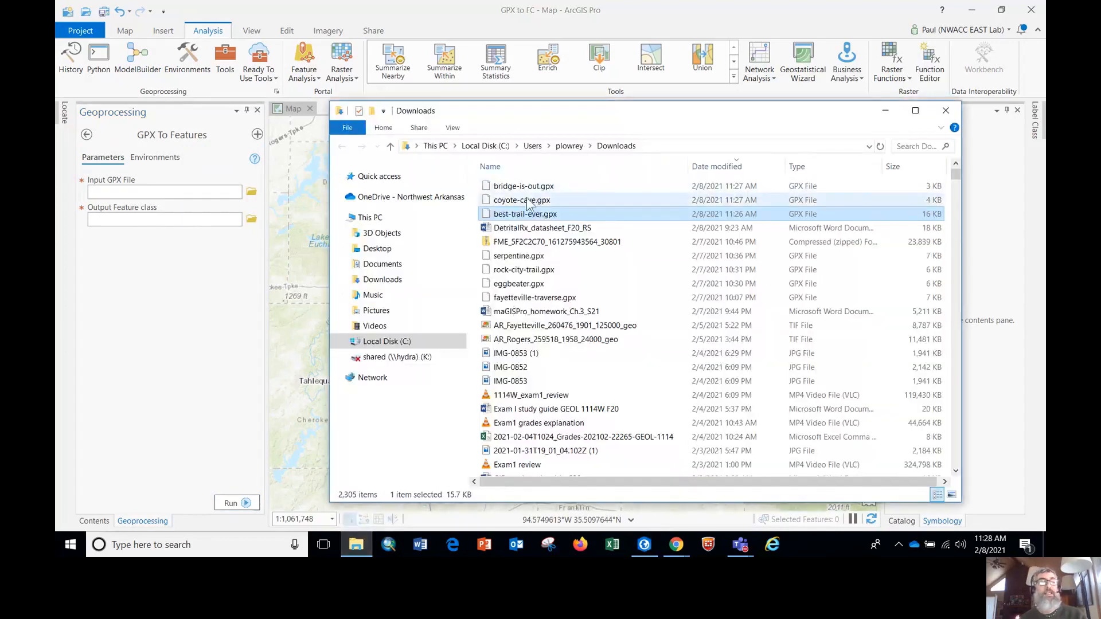
drag(523, 216, 216, 192)
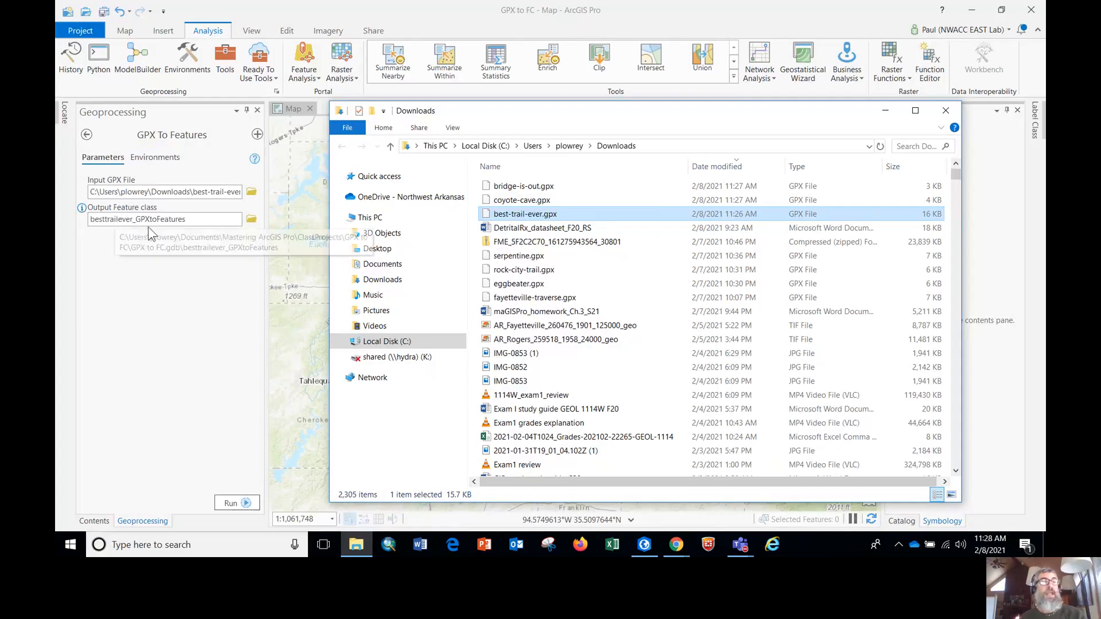
Save the output feature class as BTEver_pts in GPX to FC.gdb and run the conversion
click(251, 219)
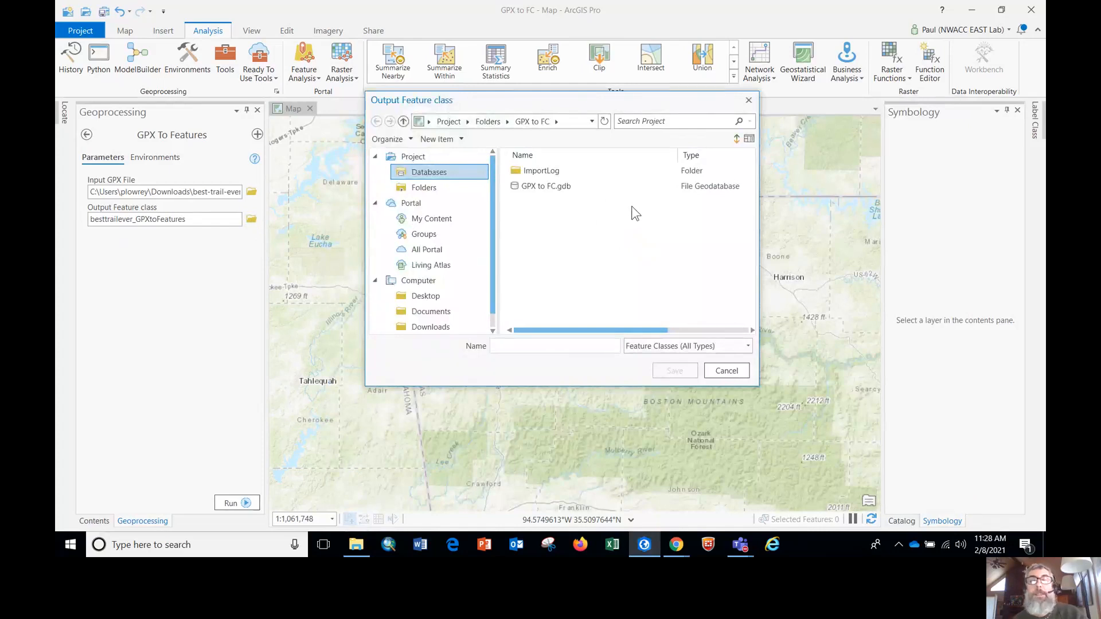
click(540, 185)
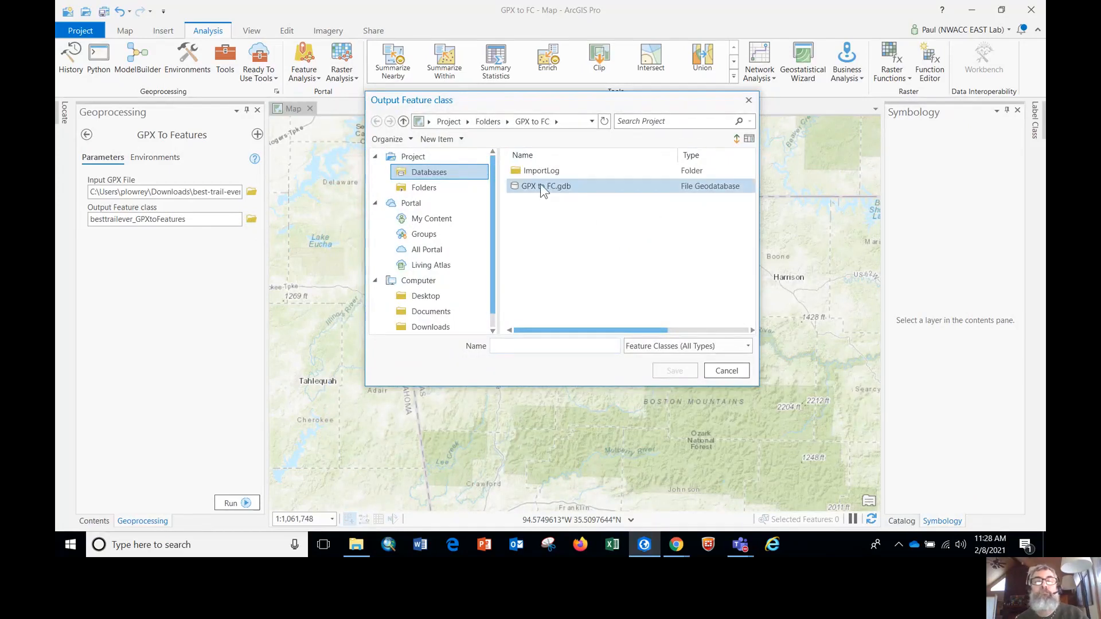
click(527, 171)
click(540, 187)
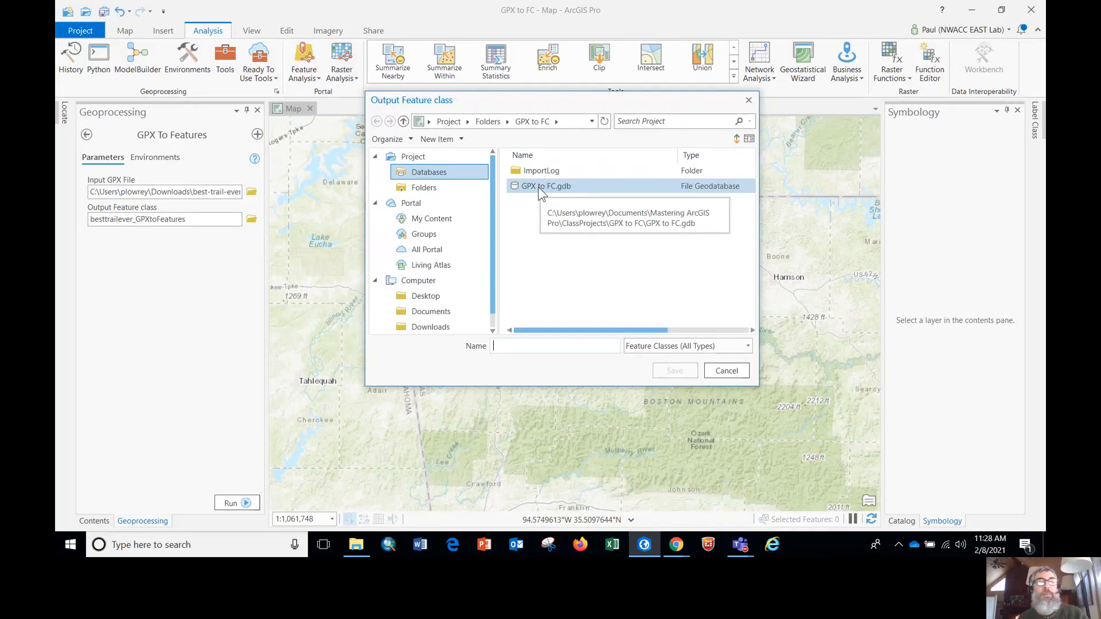
double_click(540, 187)
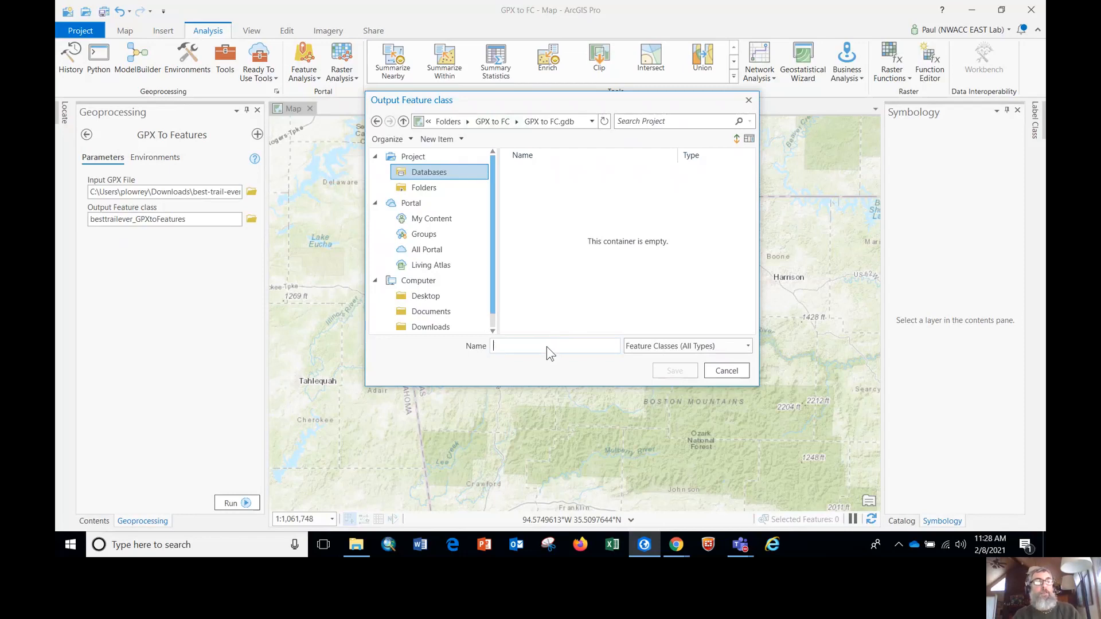
text(BTE)
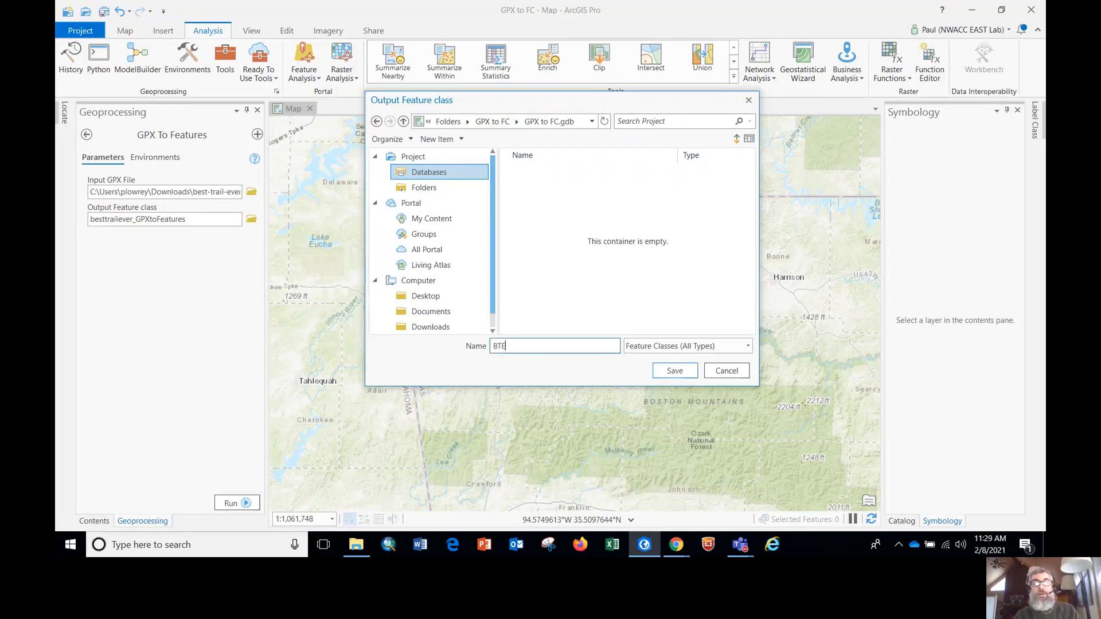
text(ver_pts)
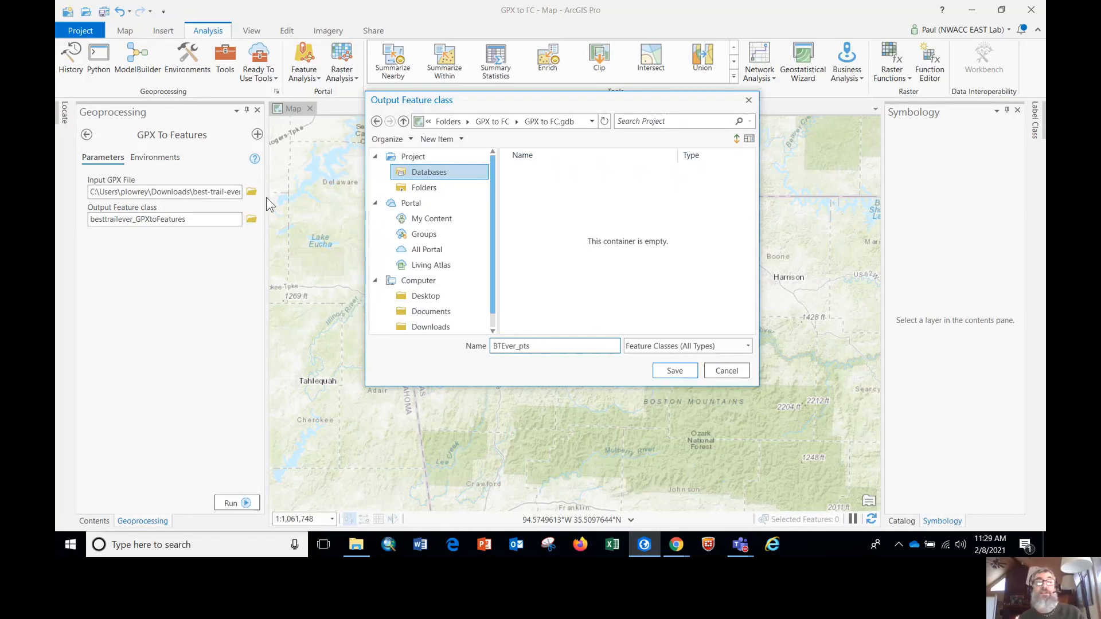
click(674, 371)
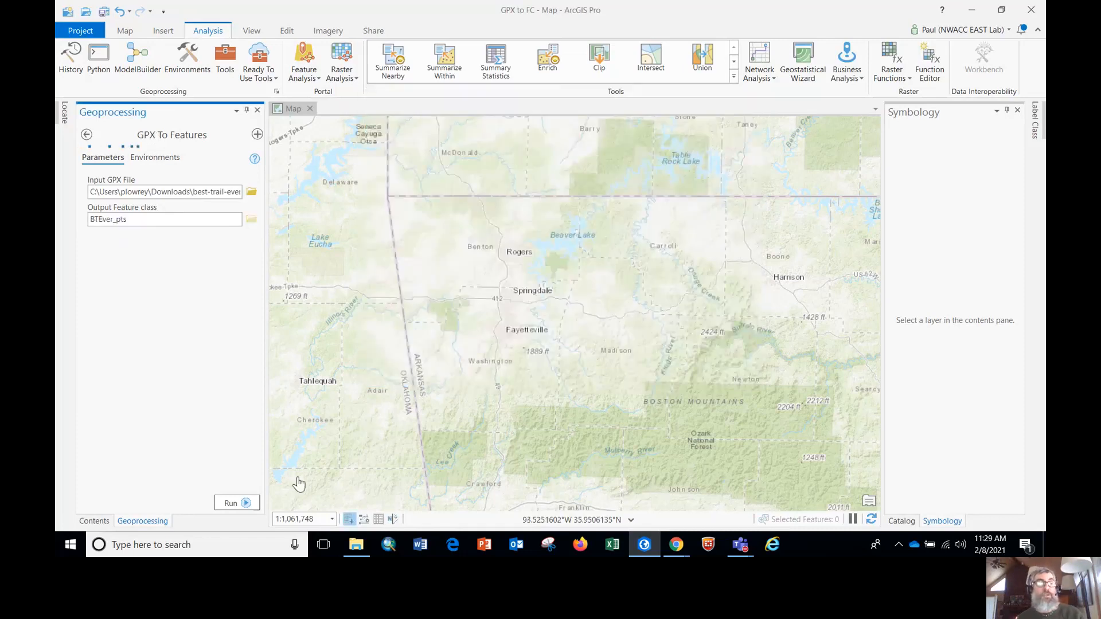
click(230, 502)
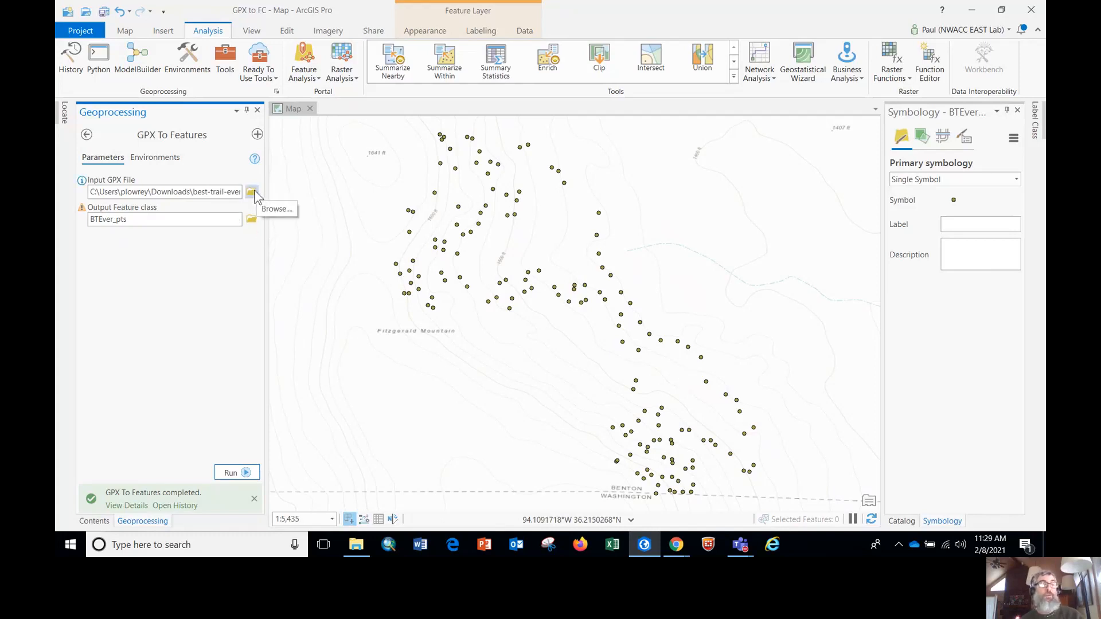
Reopen a blank GPX To Features tool and set coyote-cave.gpx from Downloads as its input
click(87, 135)
click(151, 177)
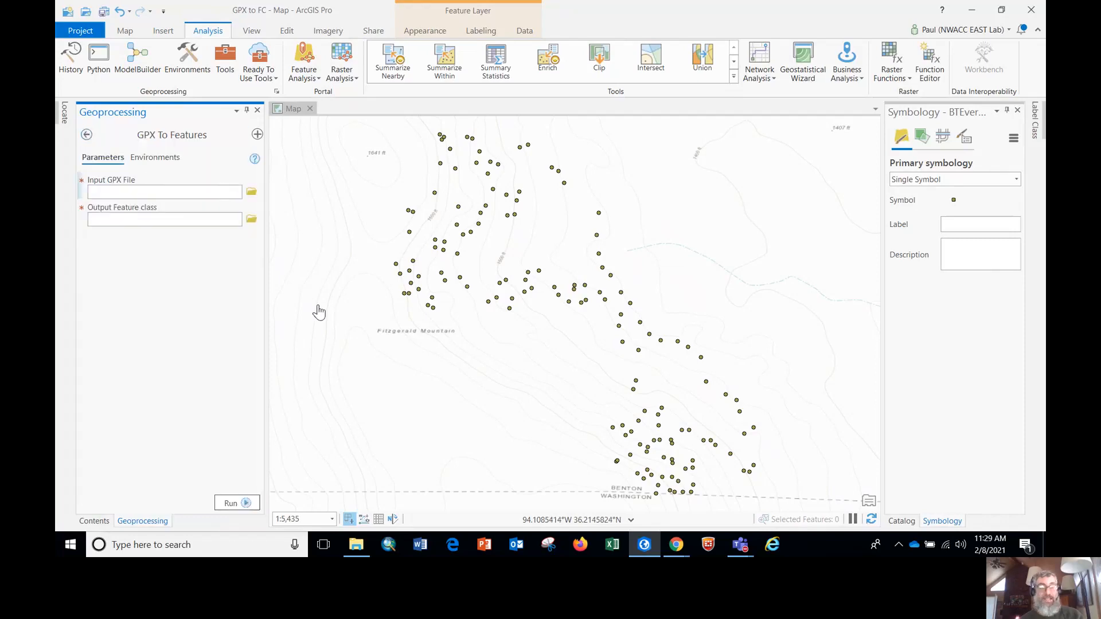
click(356, 544)
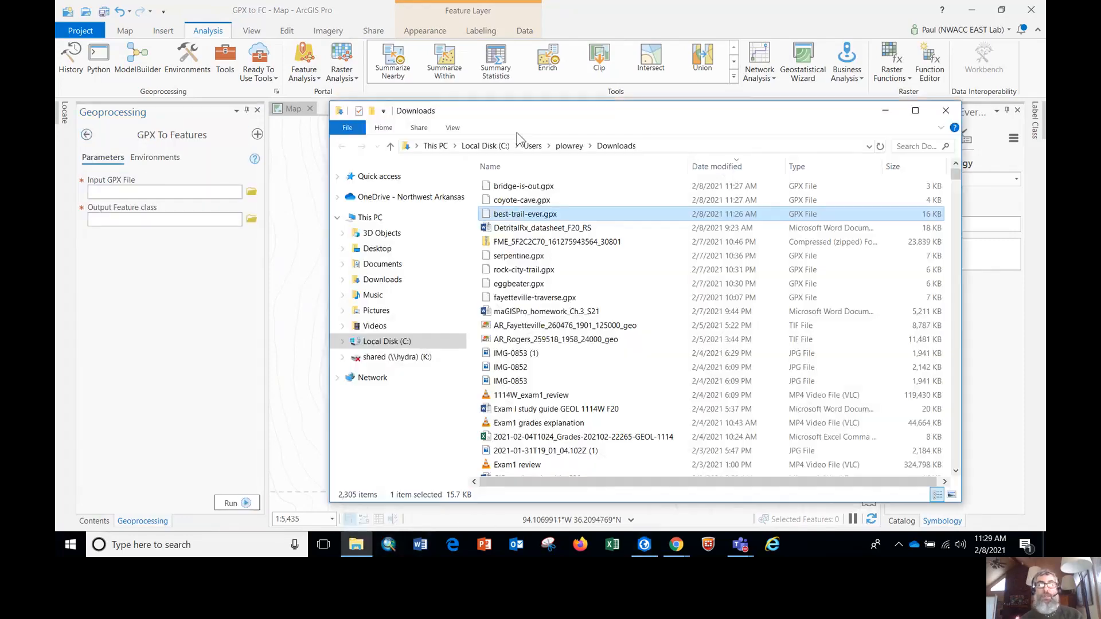
drag(521, 200, 230, 192)
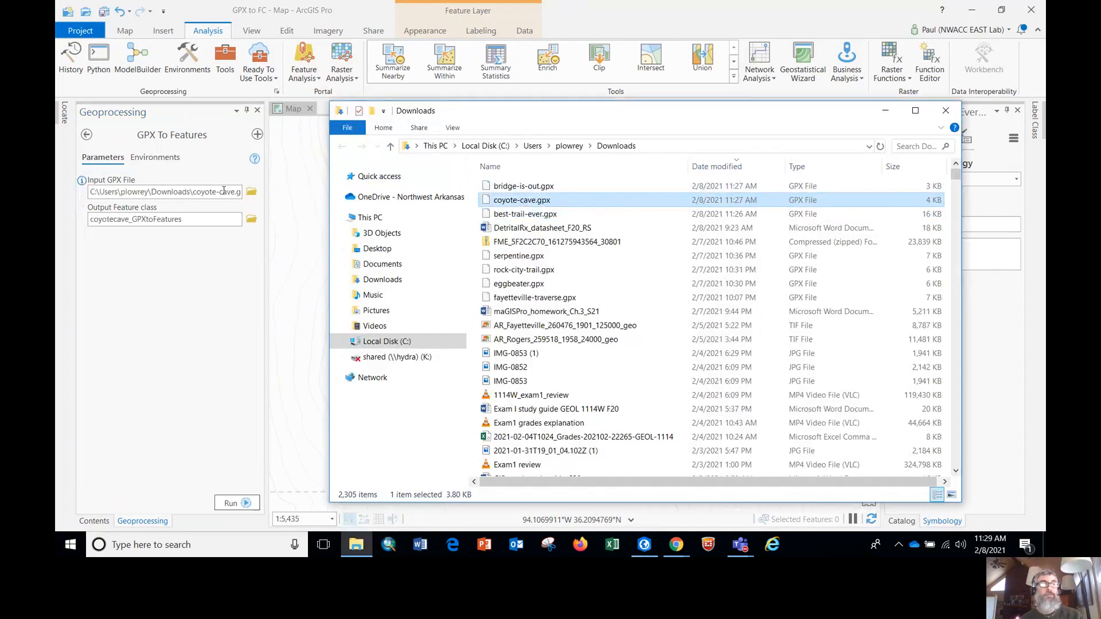
Save the output feature class as coyote_pts in GPX to FC.gdb and run the conversion
click(251, 220)
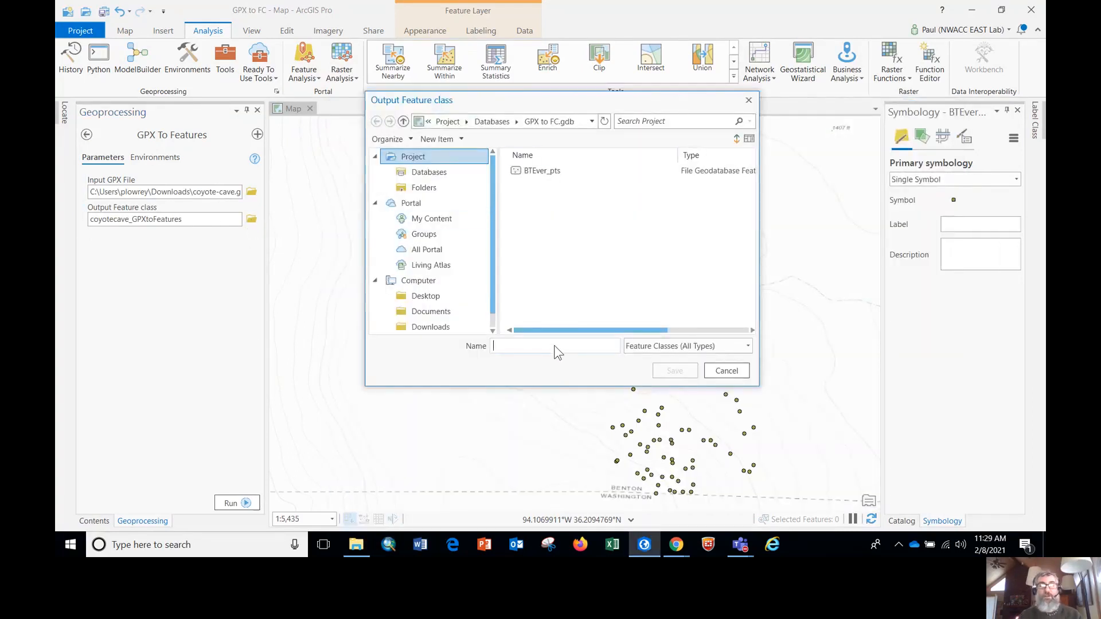
text(coyote_pts)
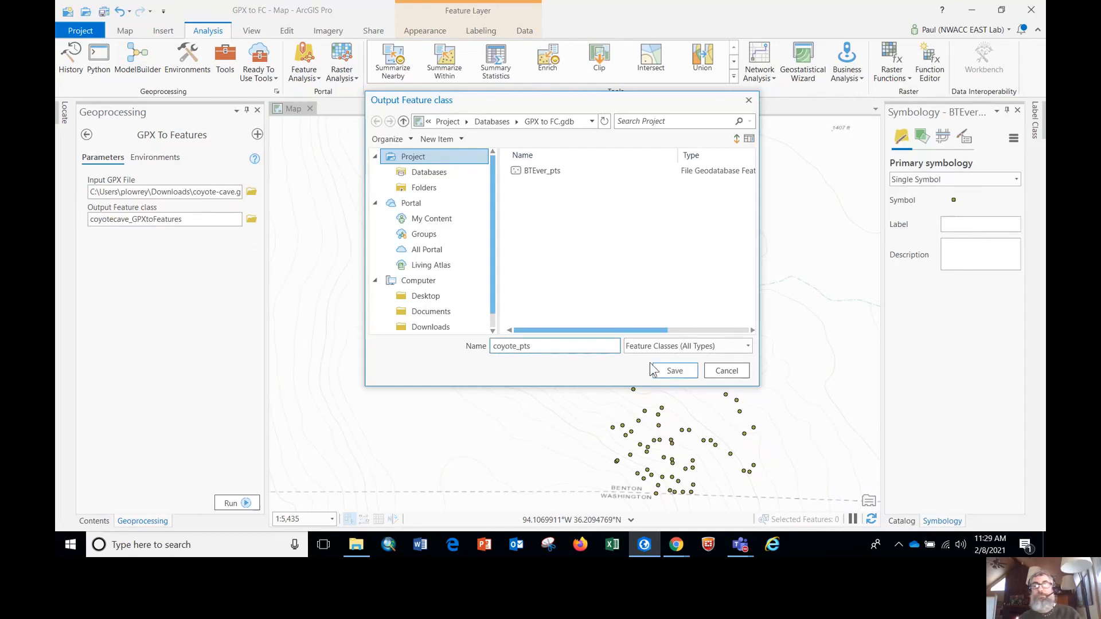
click(674, 371)
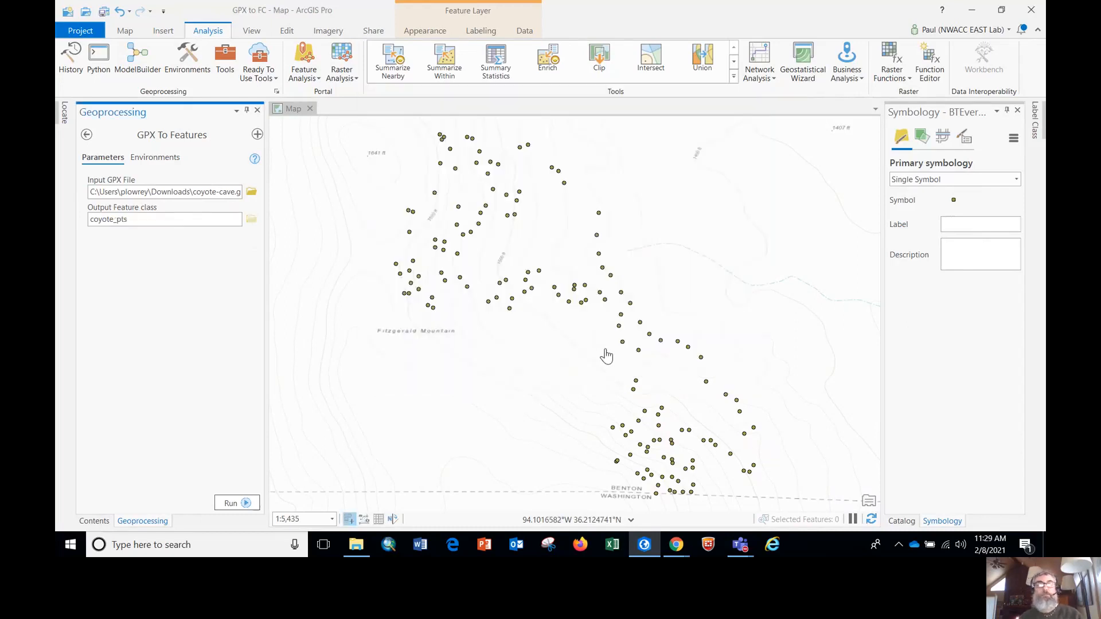
click(231, 502)
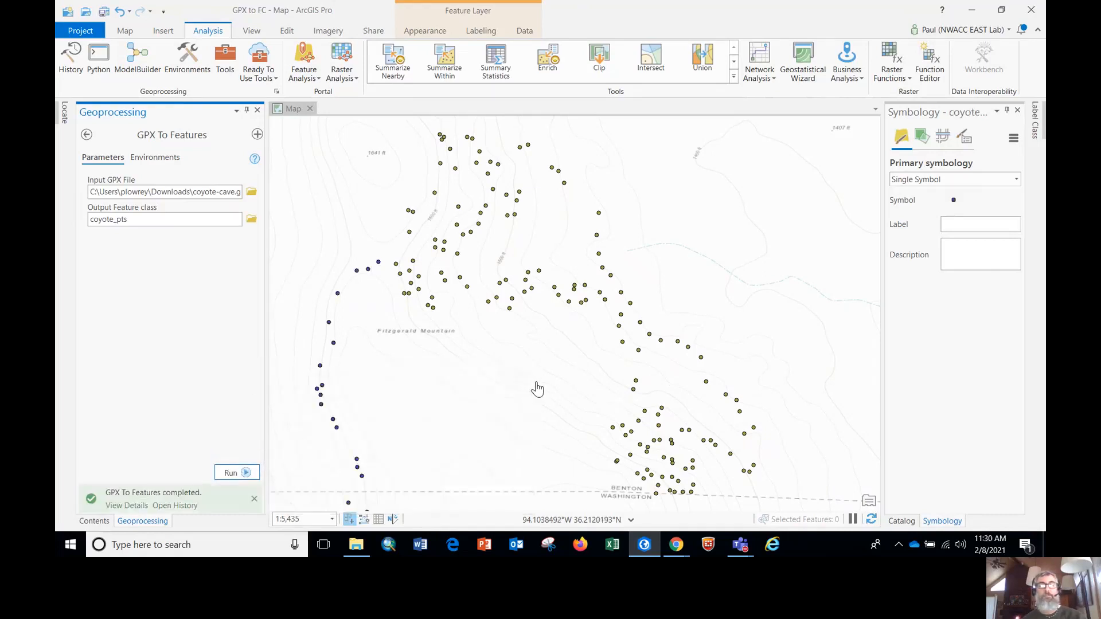
Reopen a blank GPX To Features tool and set bridge-is-out.gpx from Downloads as its input
click(86, 134)
click(129, 172)
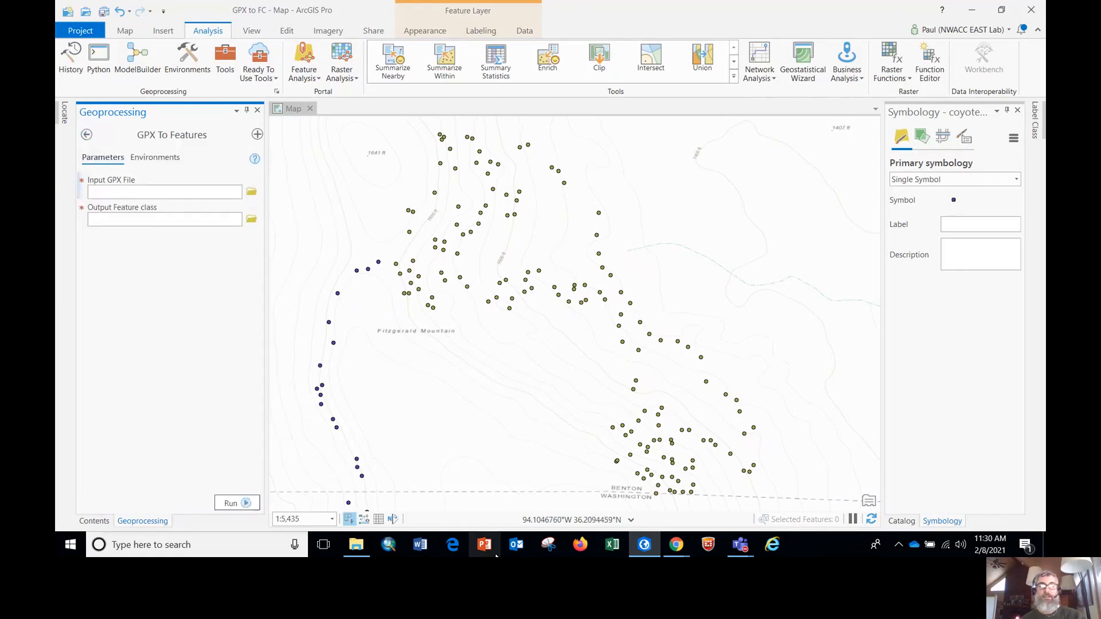
click(355, 547)
drag(518, 186, 204, 198)
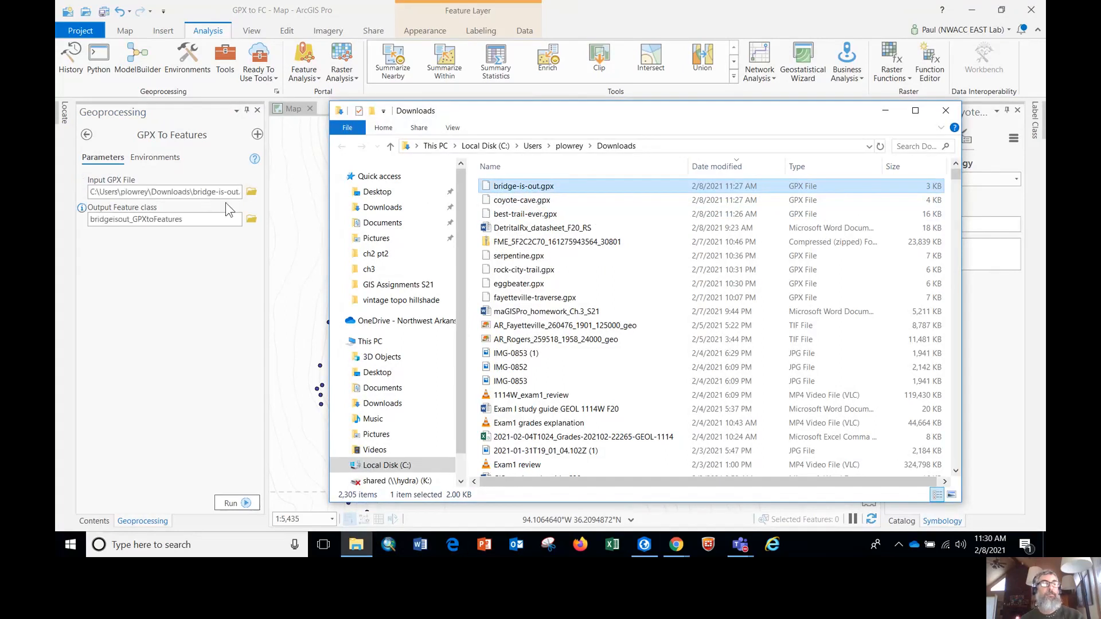
Set the output feature class to brdg_out_pts in GPX to FC.gdb
click(251, 221)
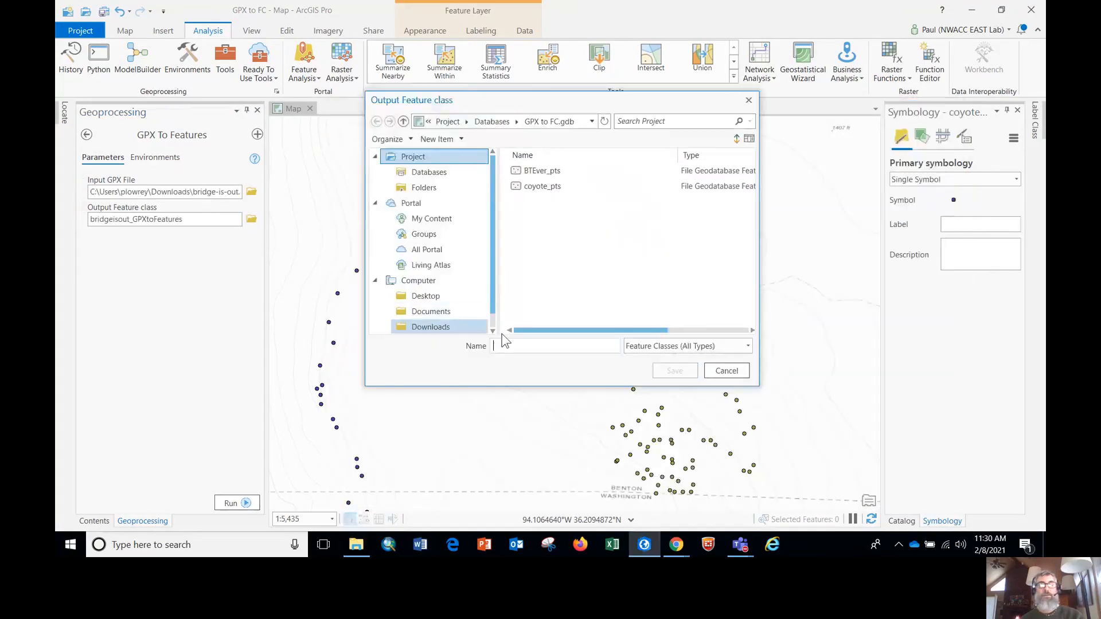
text(brdg_out_pts)
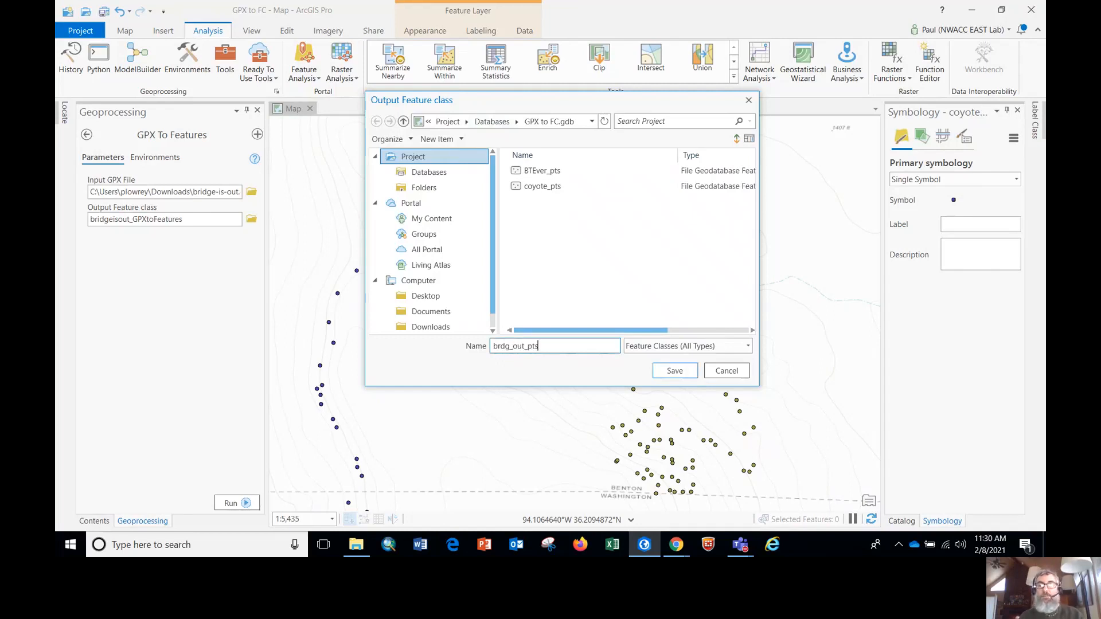
click(675, 371)
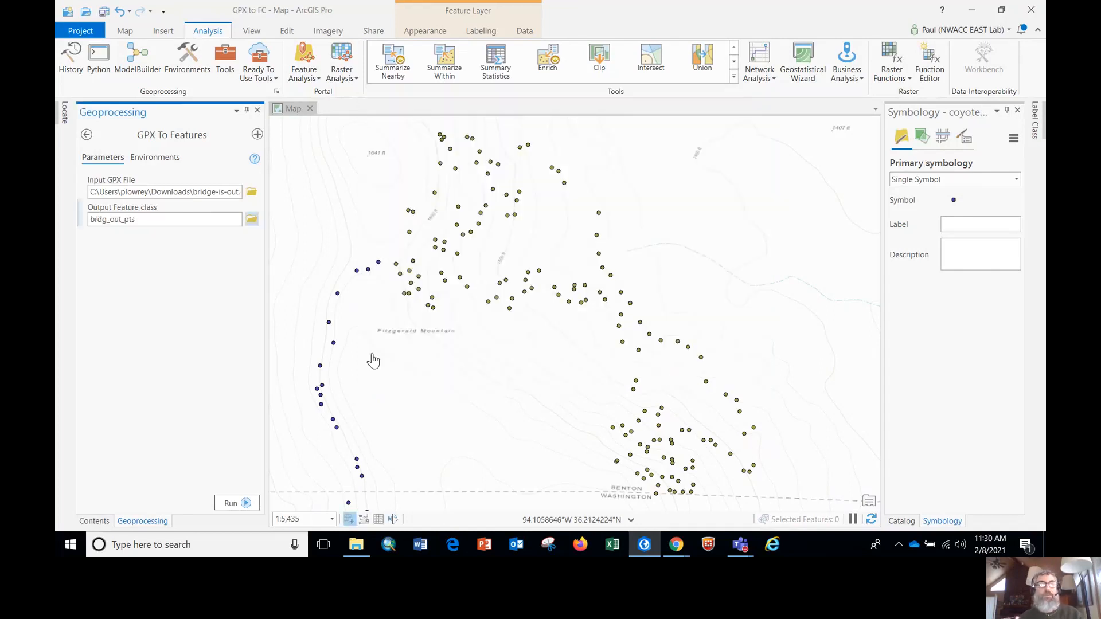
Run the GPX conversion for brdg_out_pts and check the new points on the map and in the layer list
click(231, 505)
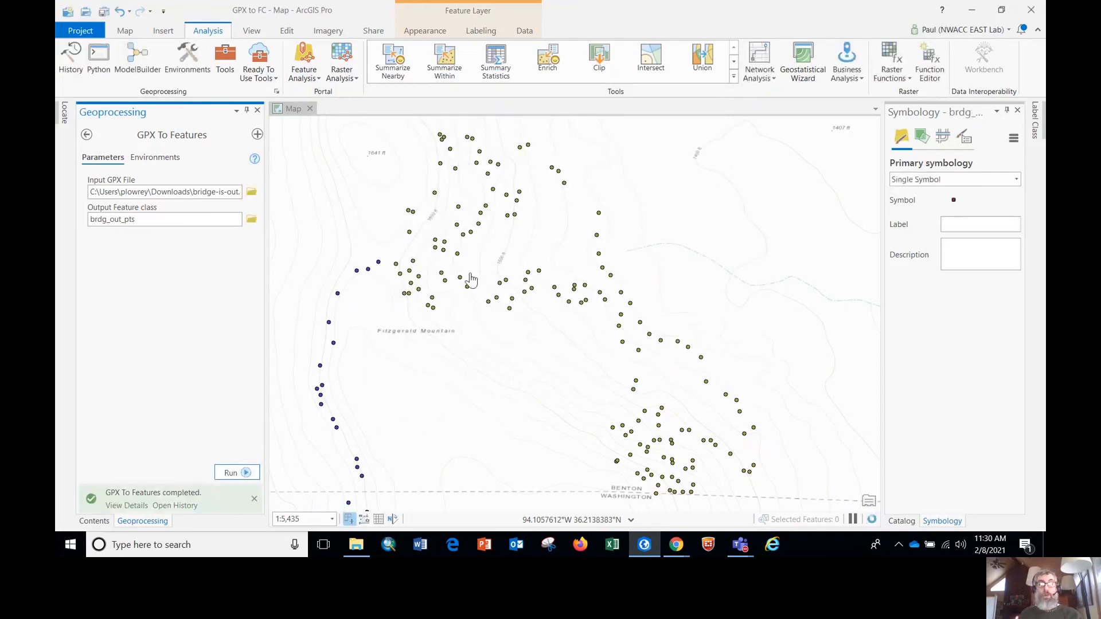
drag(577, 441, 516, 319)
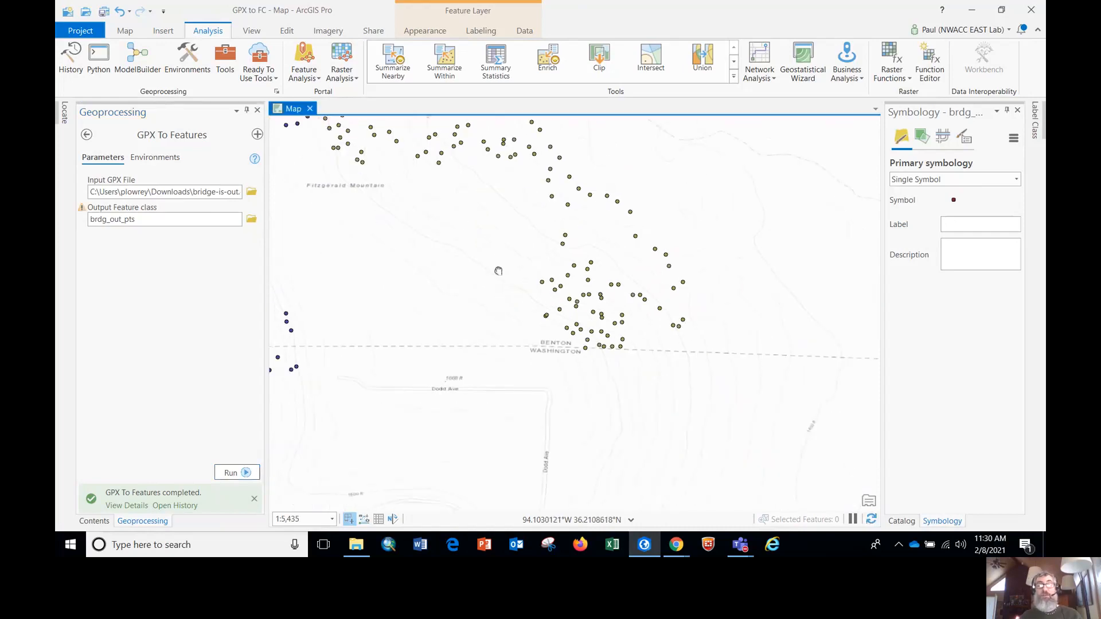
drag(562, 453, 626, 306)
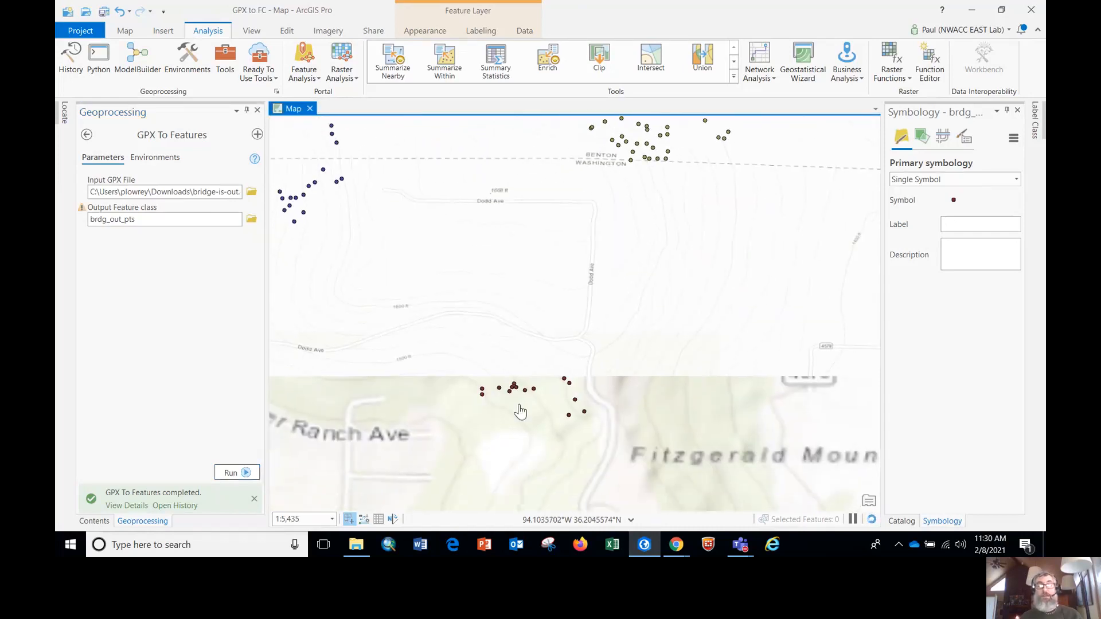
drag(498, 253, 619, 380)
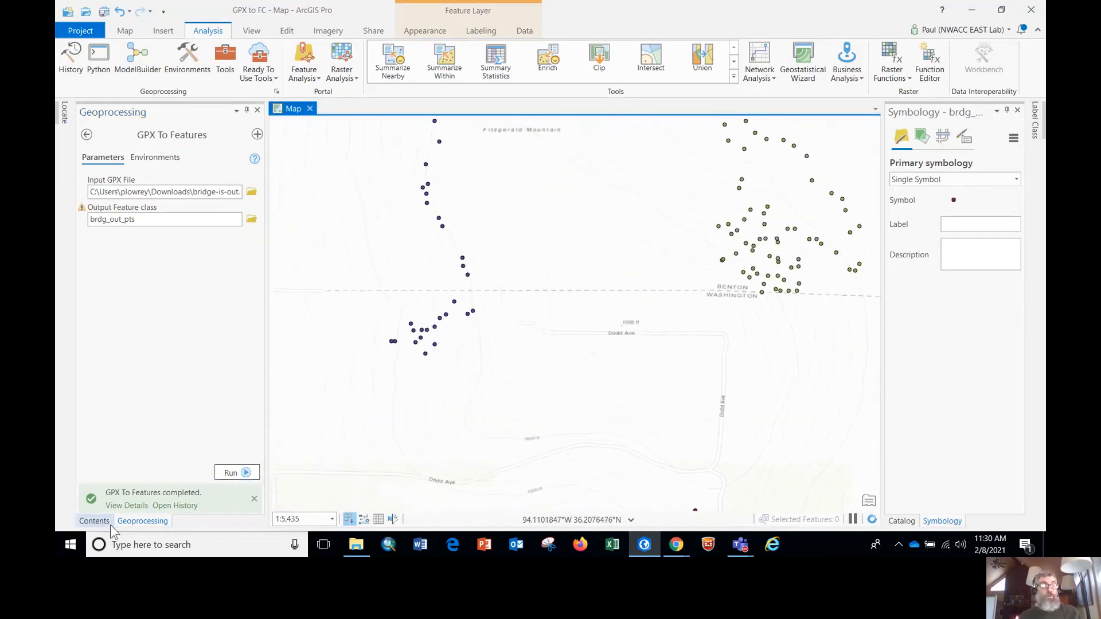
click(94, 521)
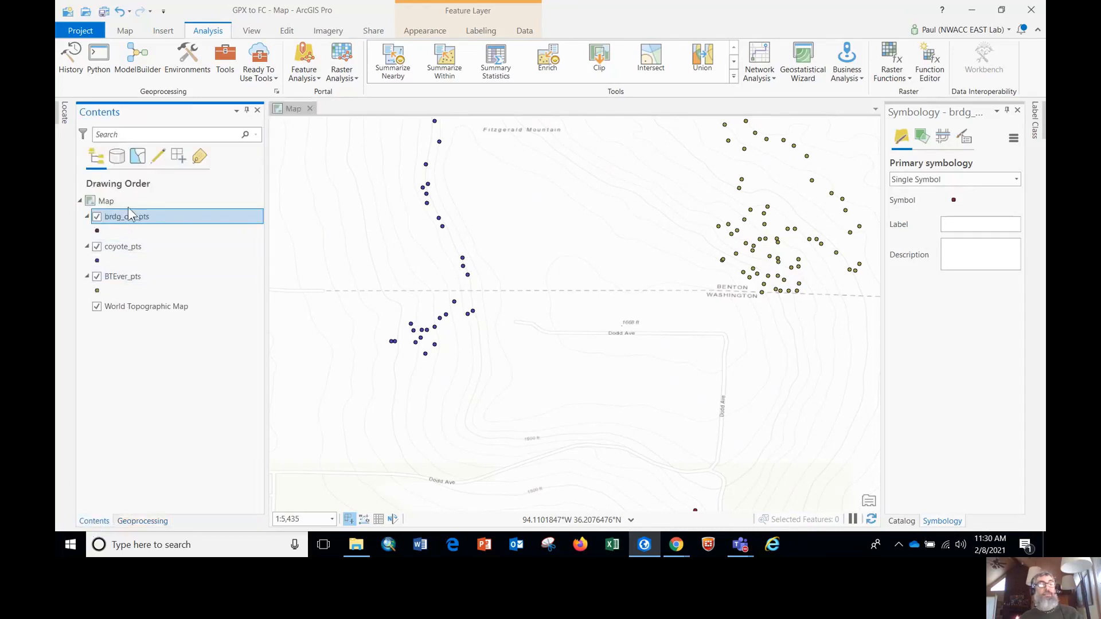
click(157, 521)
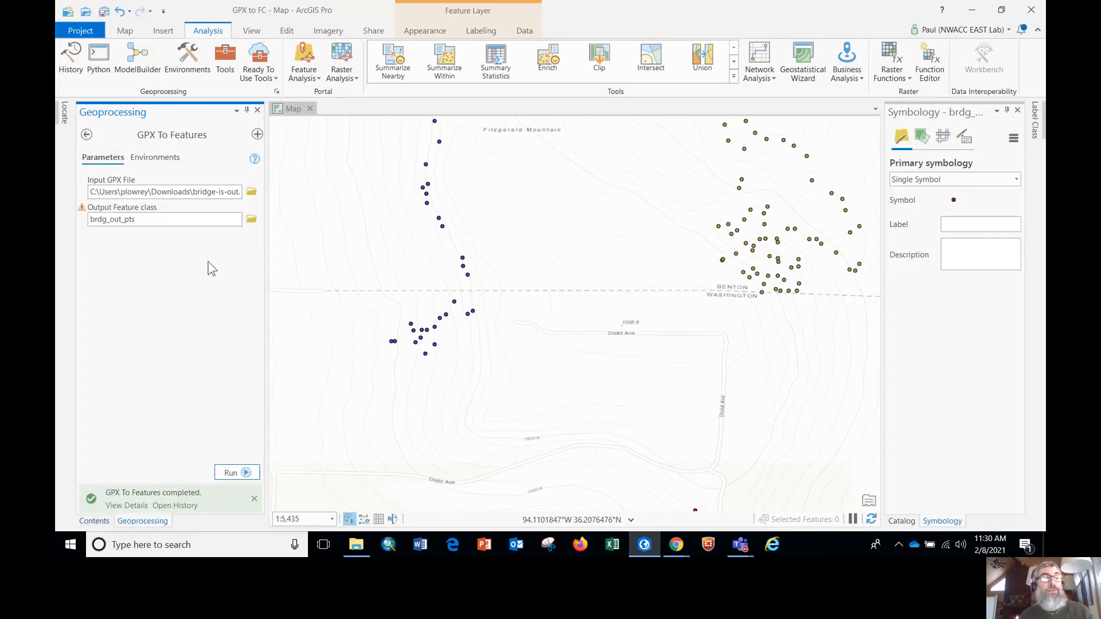
Search the geoprocessing tools for points, open Points To Line, and set BTEver_pts as the input features
click(86, 135)
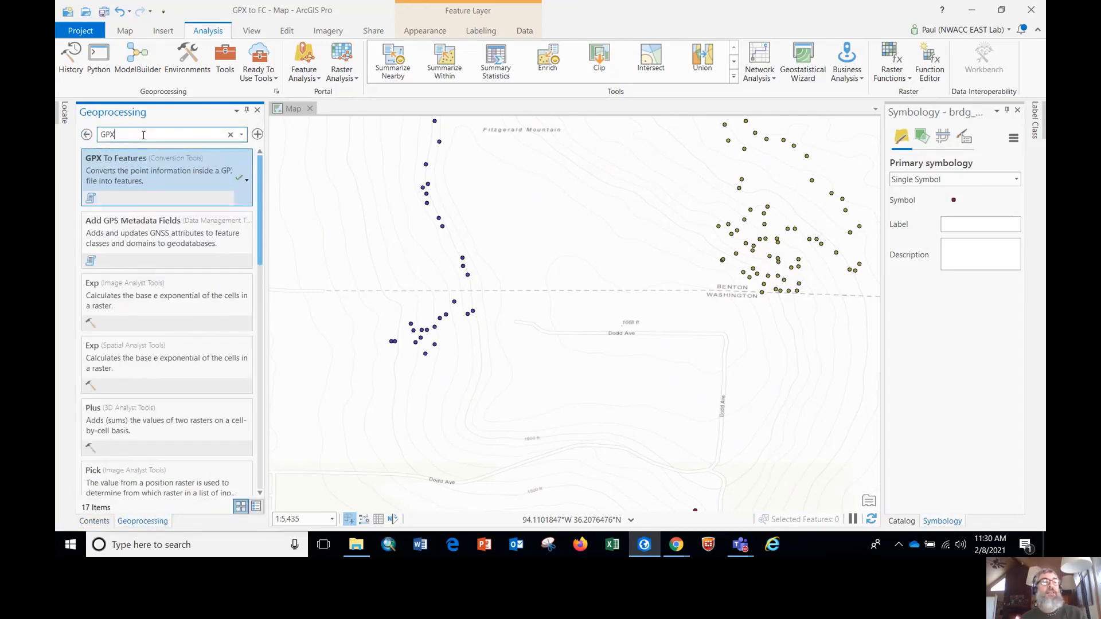
drag(126, 135, 101, 138)
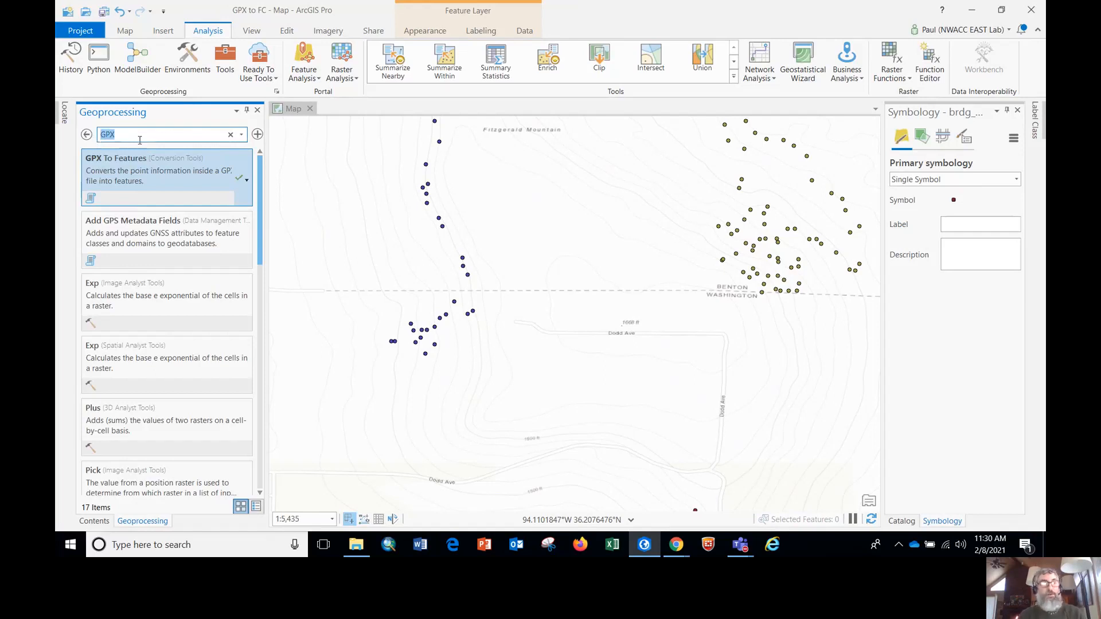
text(points)
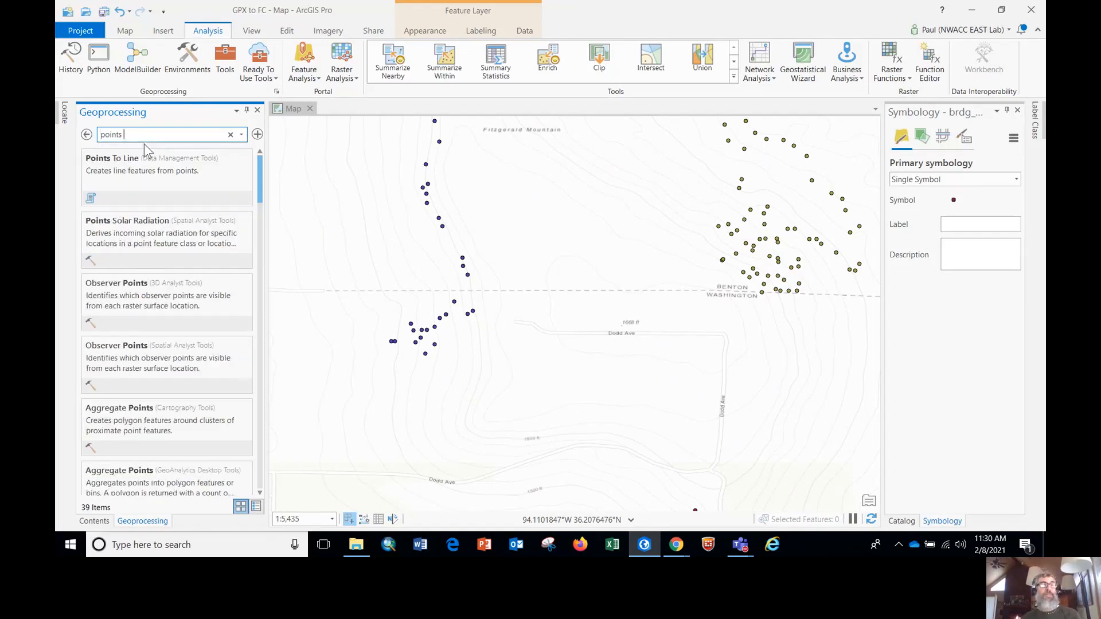
click(118, 172)
click(238, 192)
click(113, 235)
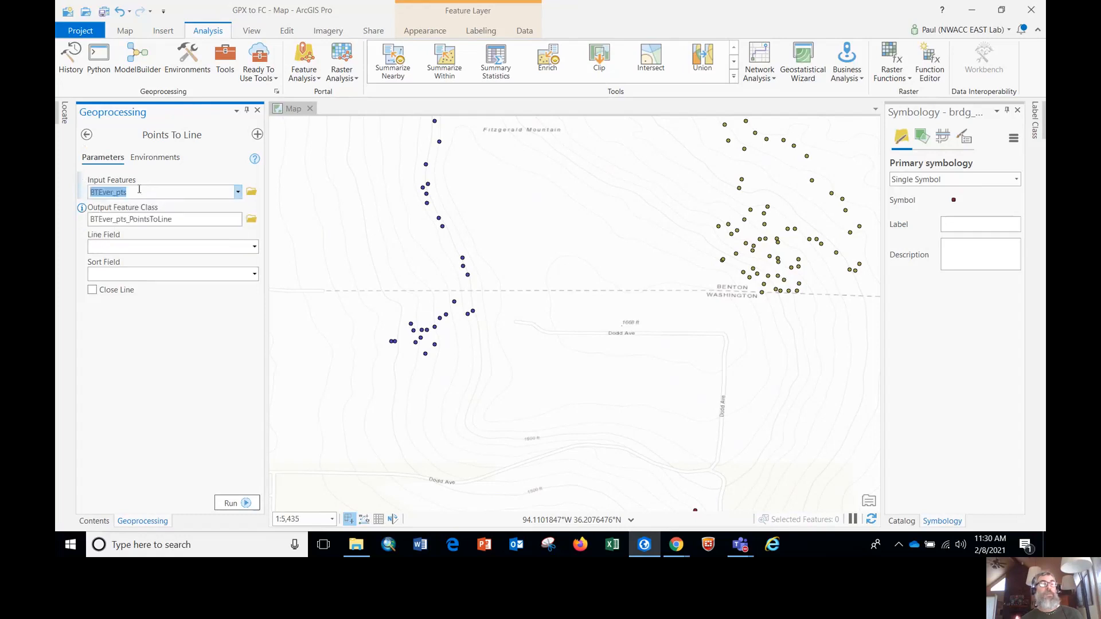
Save the output feature class as BTEver_line in GPX to FC.gdb and run Points To Line
click(251, 221)
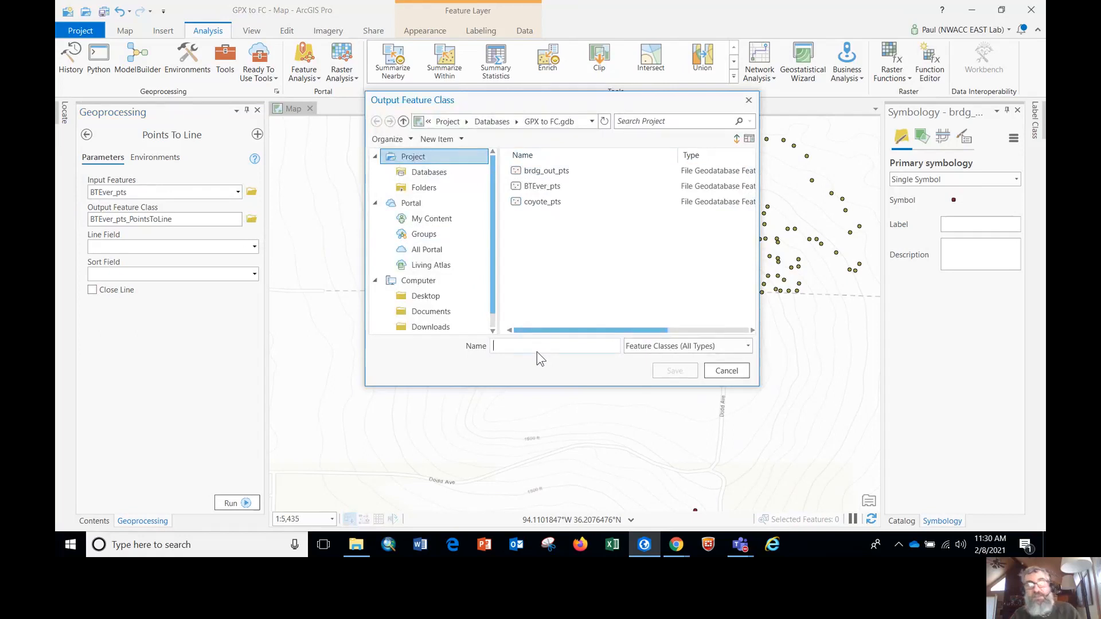
text(BT)
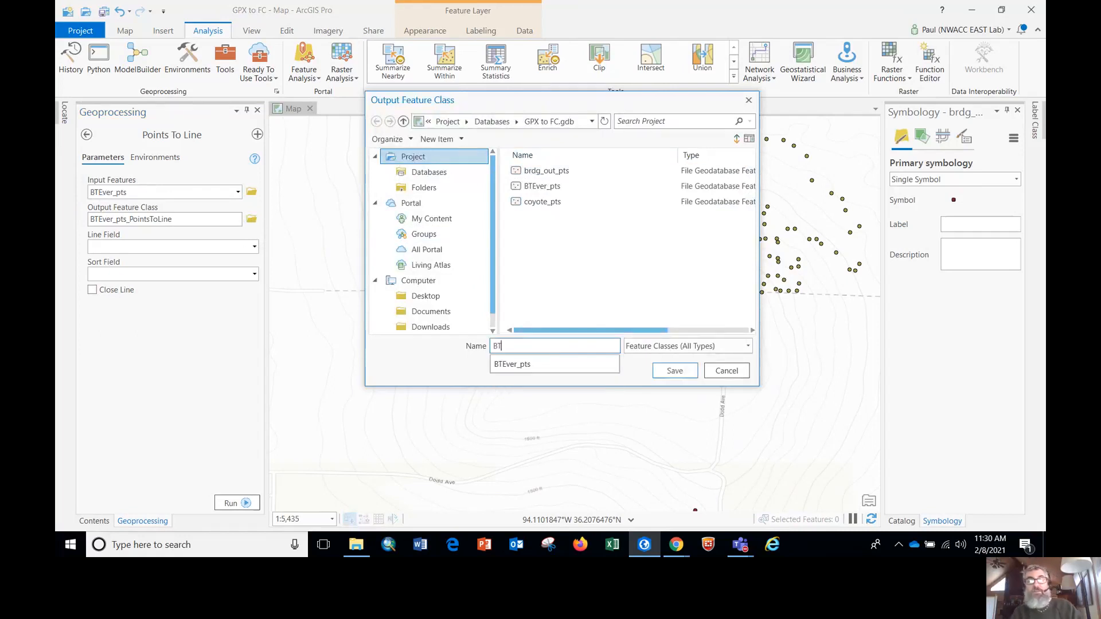
text(Ever_line)
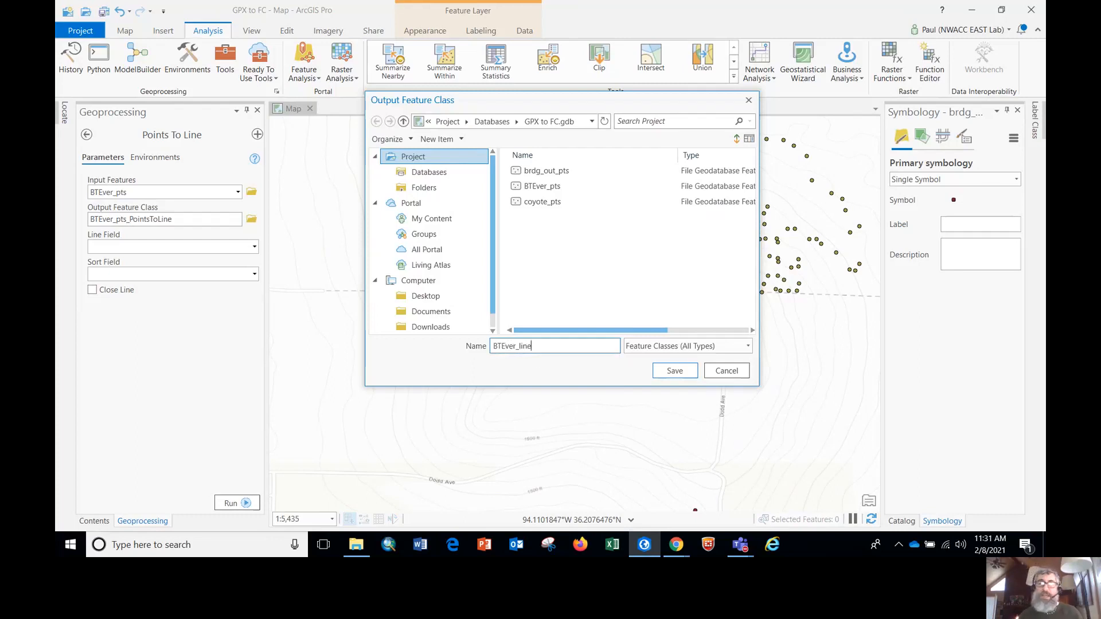
click(680, 371)
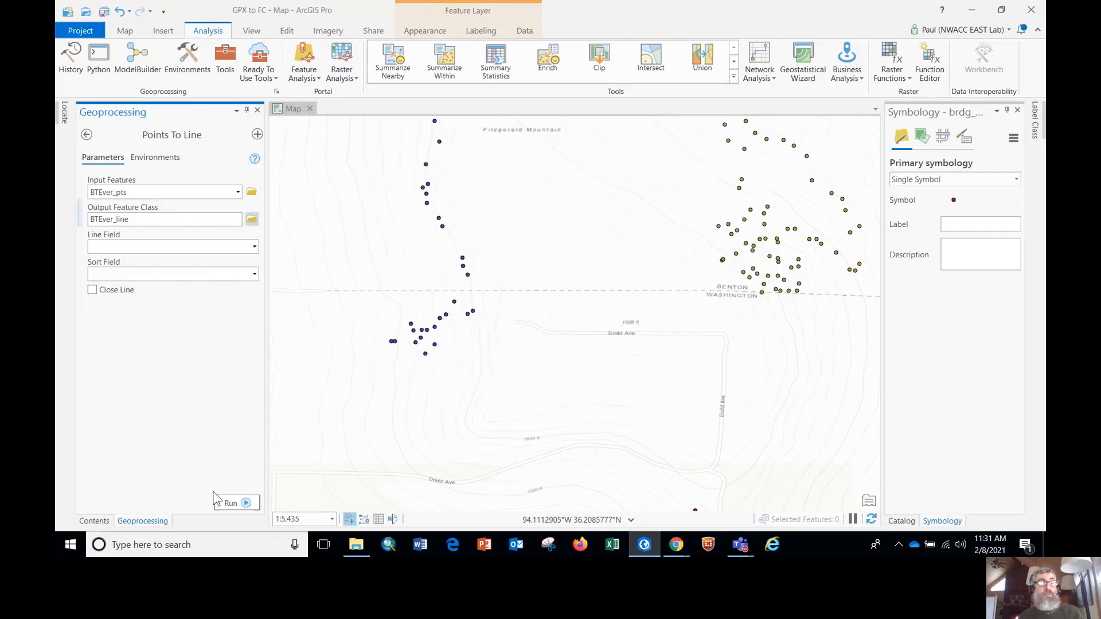
click(226, 503)
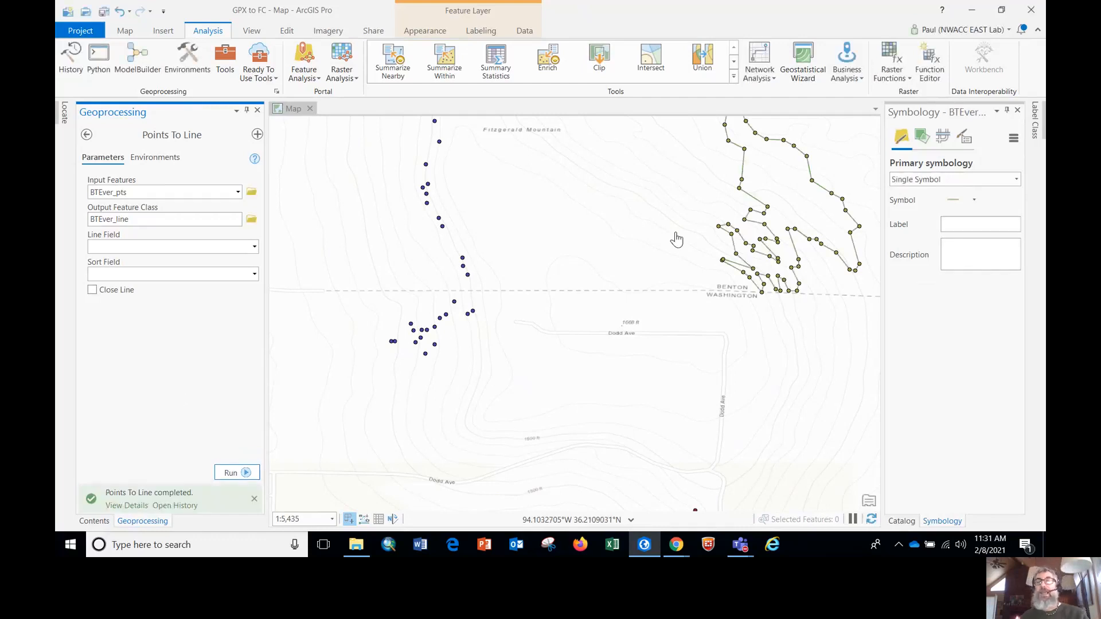
Convert coyote_pts to a line feature class named coyote_line in GPX to FC.gdb
click(237, 192)
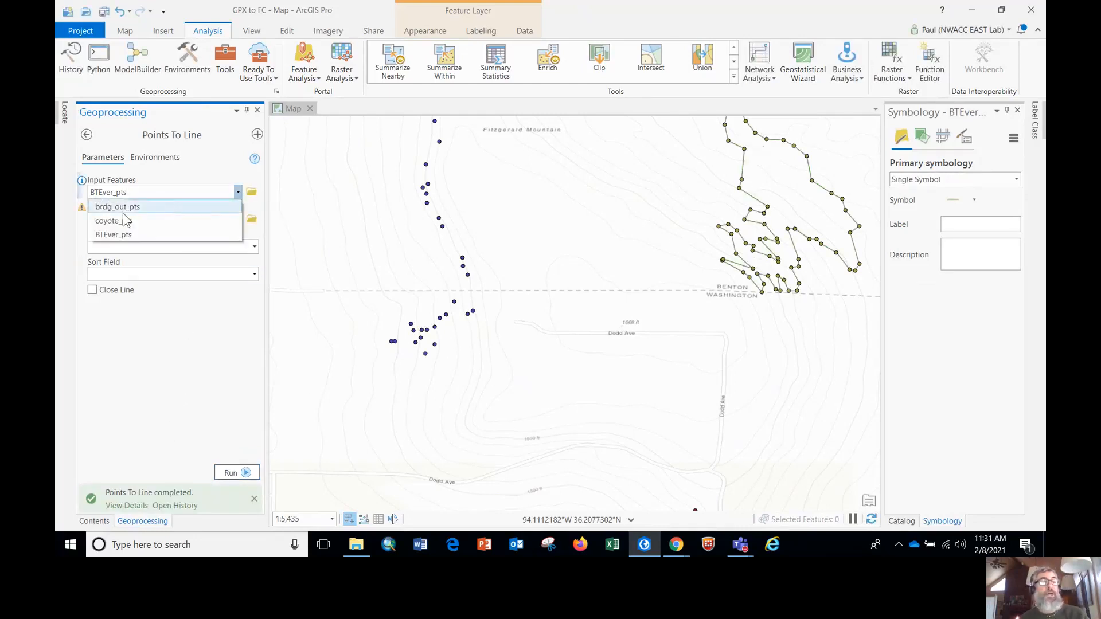
click(170, 220)
click(252, 220)
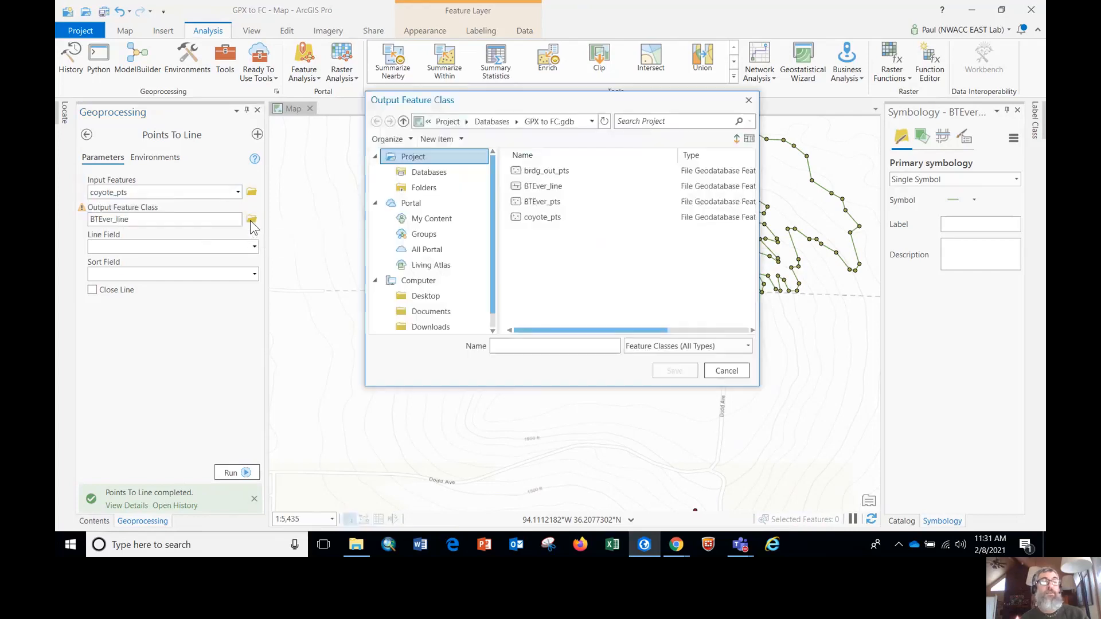
text(co)
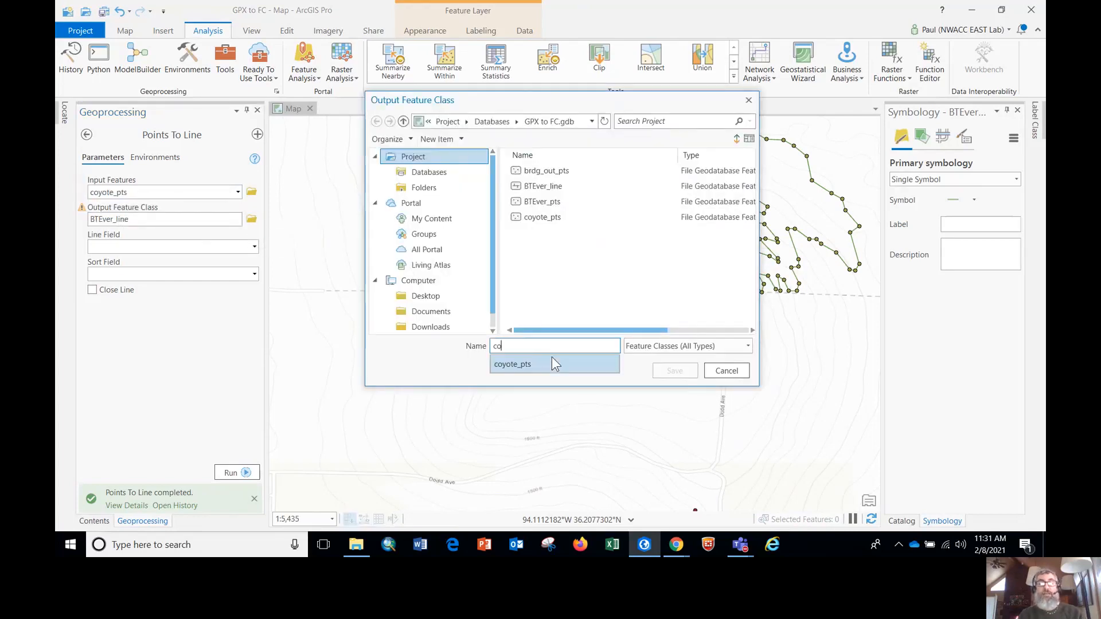
text(yote_line)
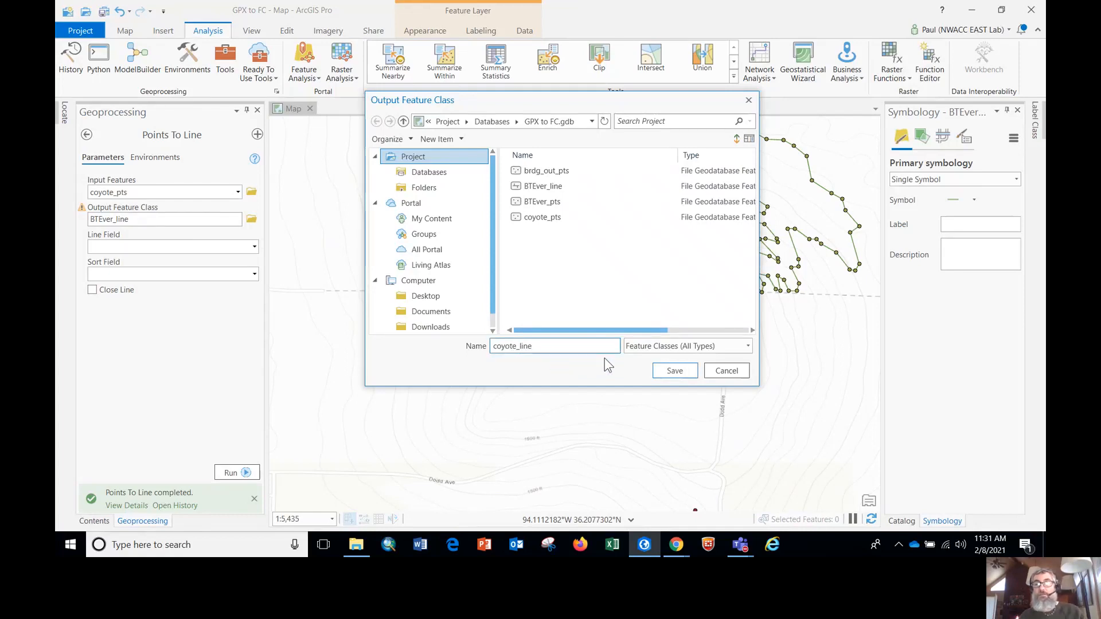
click(671, 372)
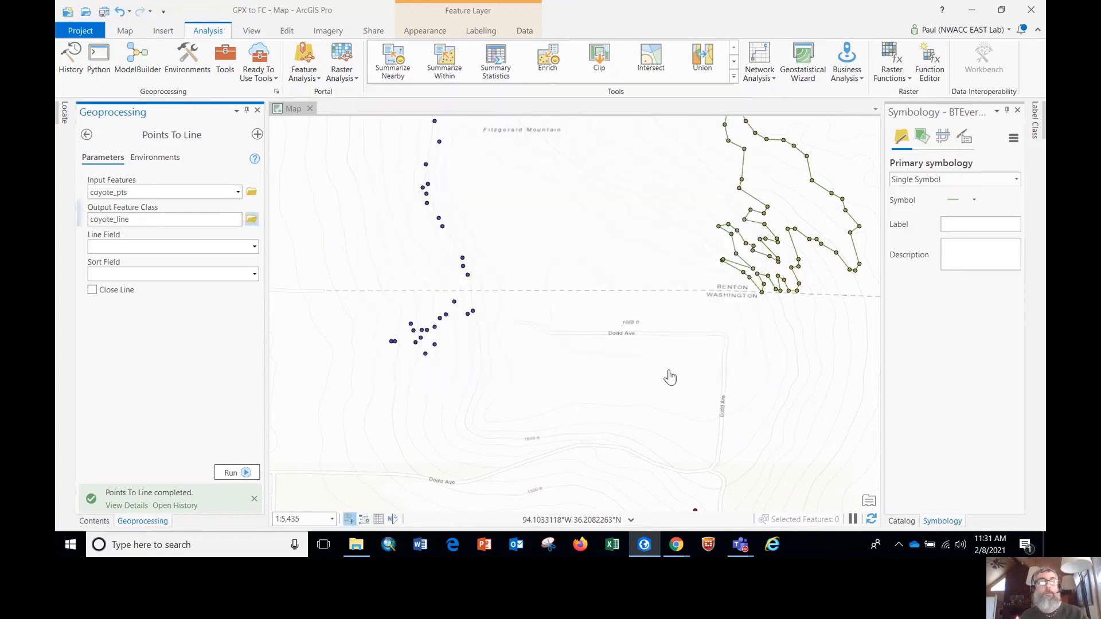
click(238, 473)
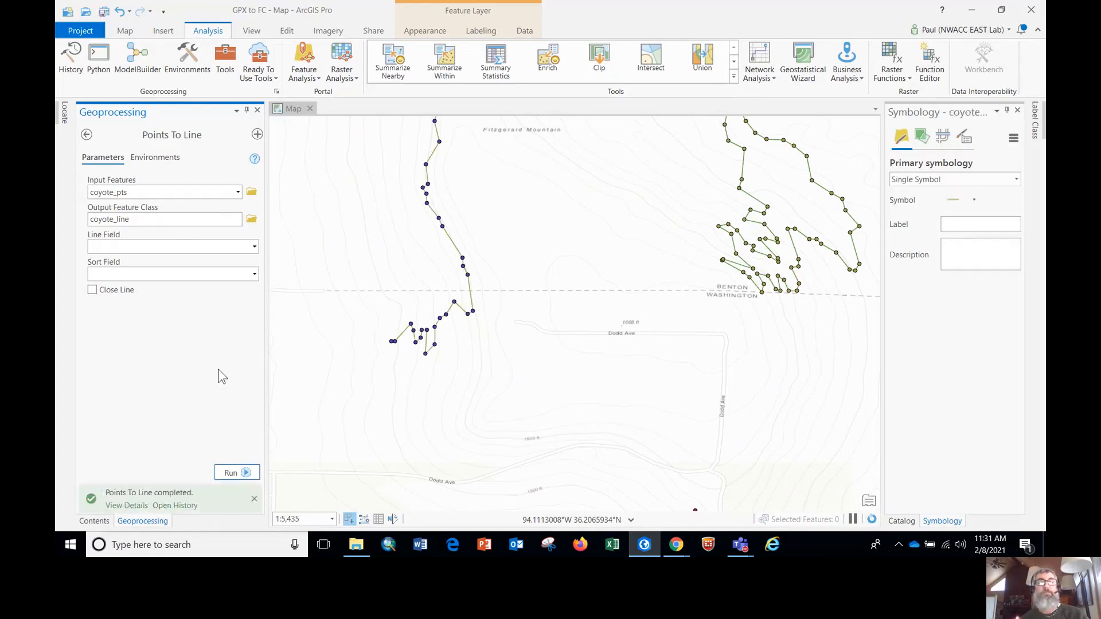
Convert brdg_out_pts to a line feature class named brdg_out_line in GPX to FC.gdb
click(238, 192)
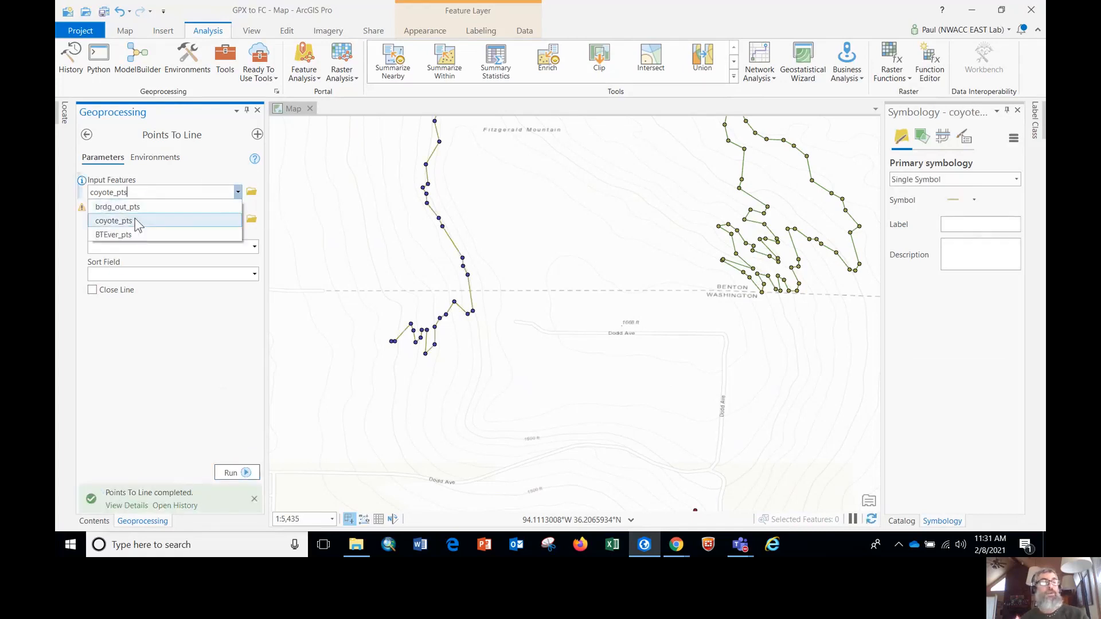
click(118, 207)
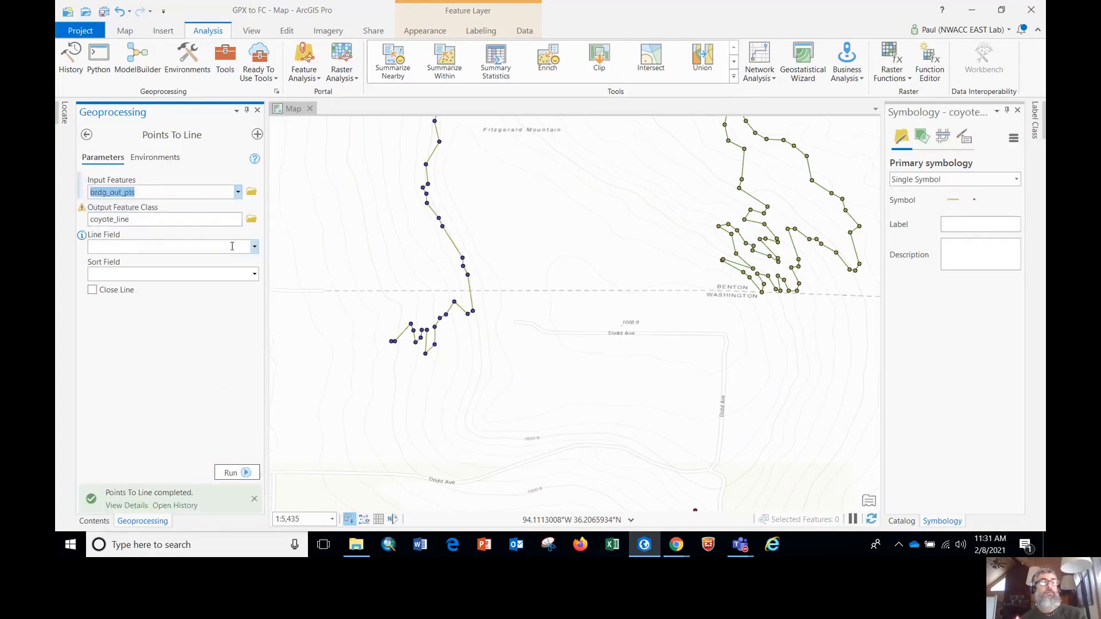
click(251, 219)
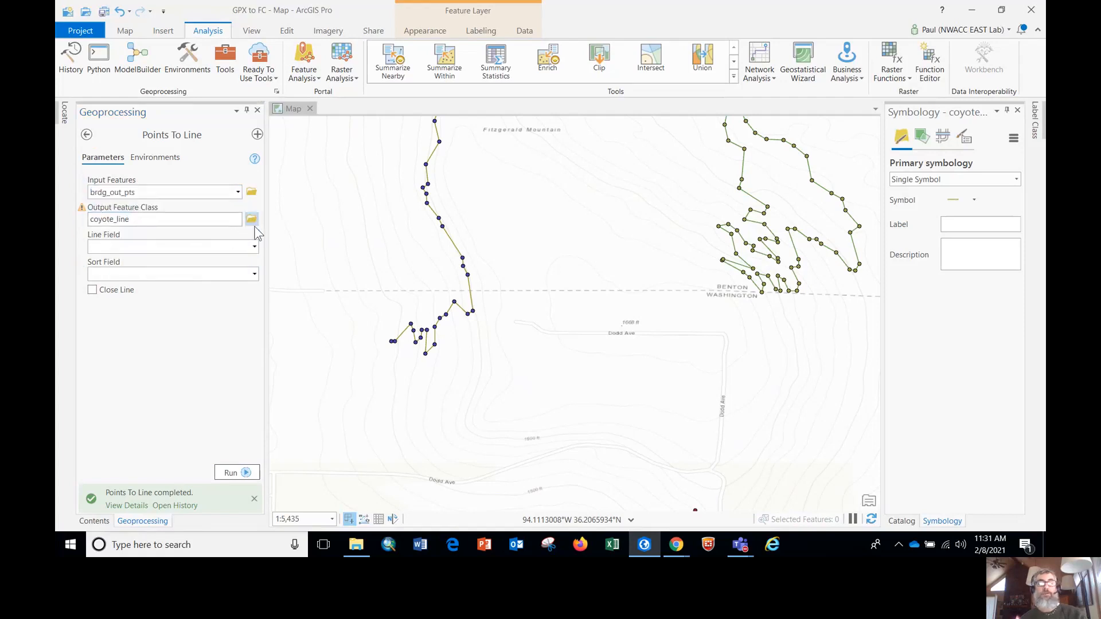
text(br)
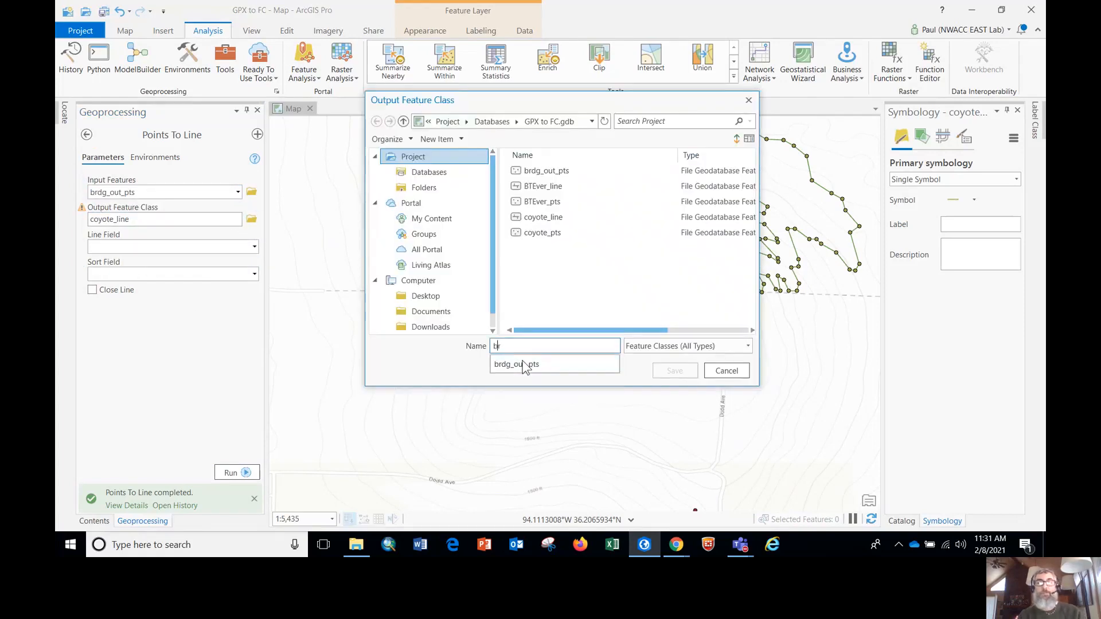
text(dg_)
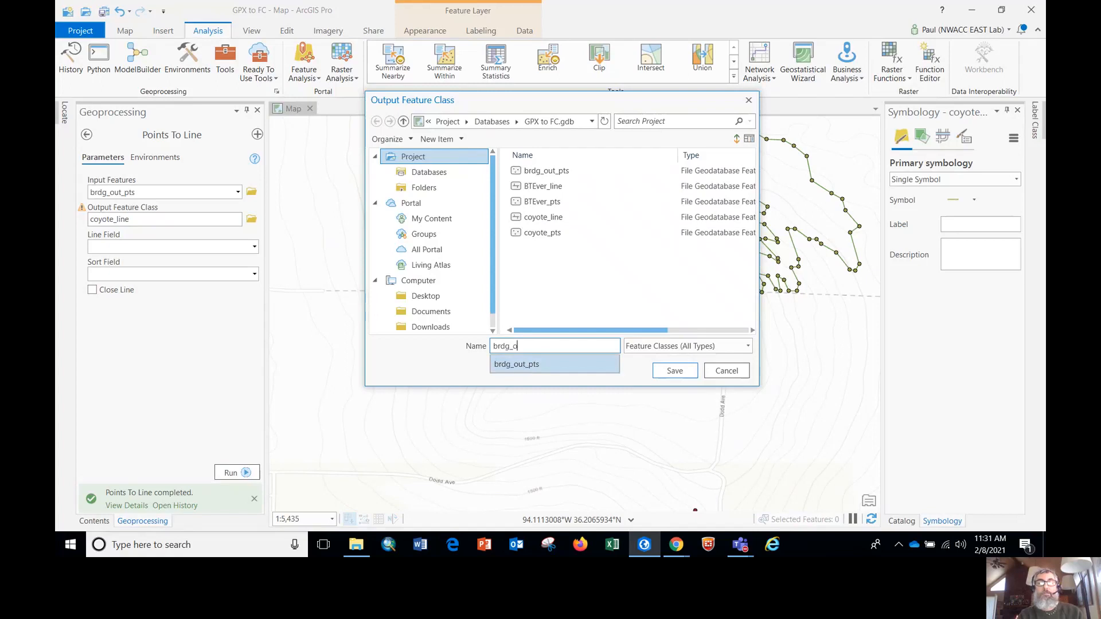
text(out_line)
key(Return)
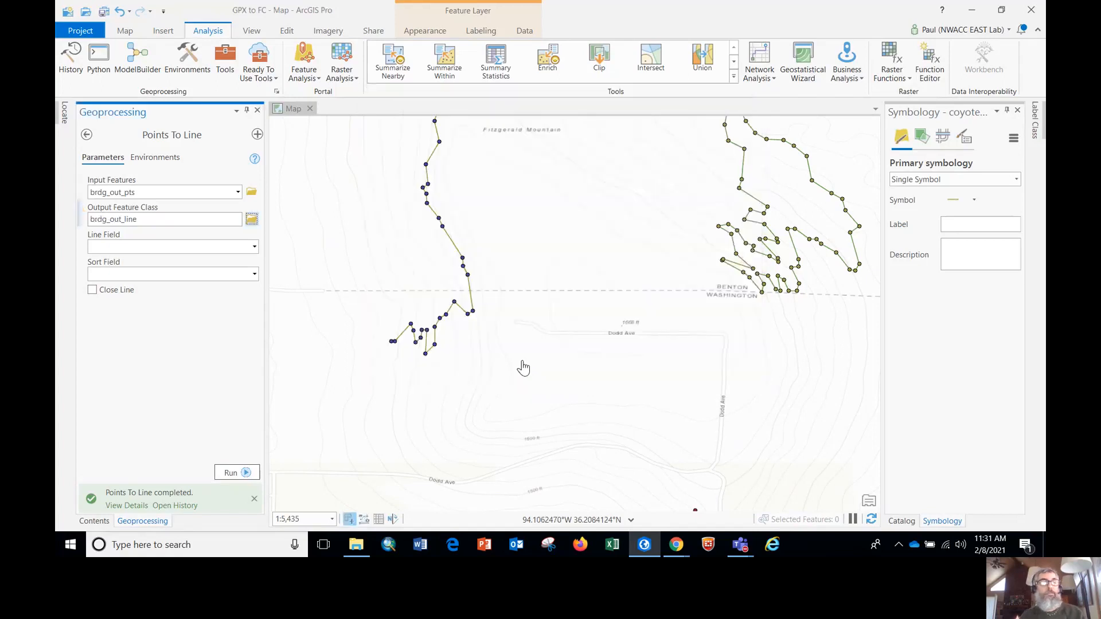
click(229, 474)
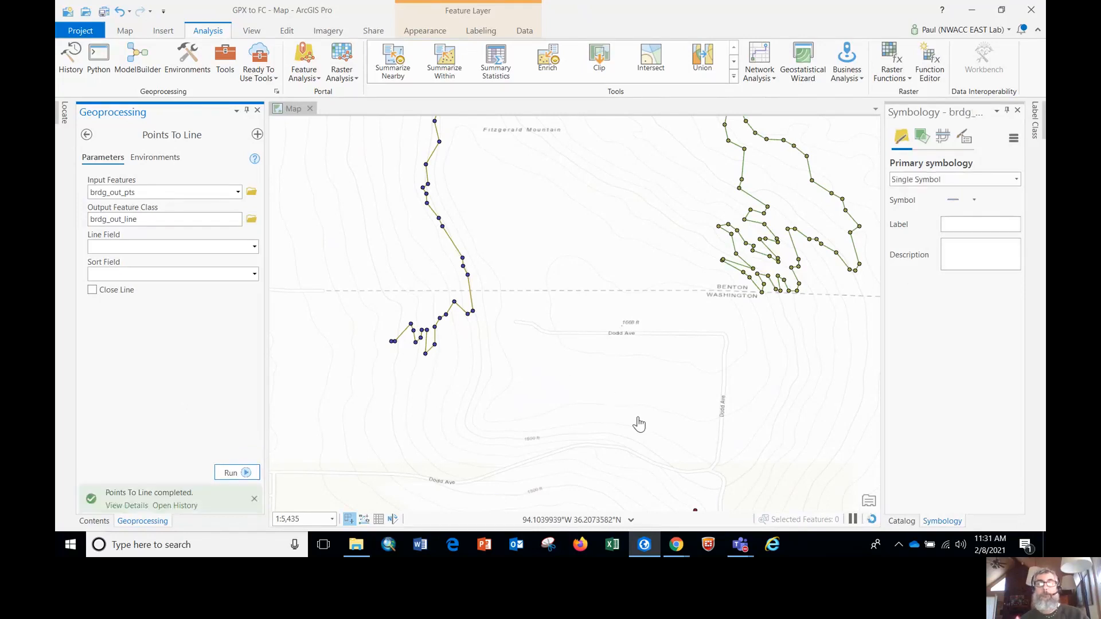
Hide the brdg_out_pts, coyote_pts and BTEver_pts layers and inspect the trail lines around Fitzgerald Mountain
drag(617, 390, 686, 479)
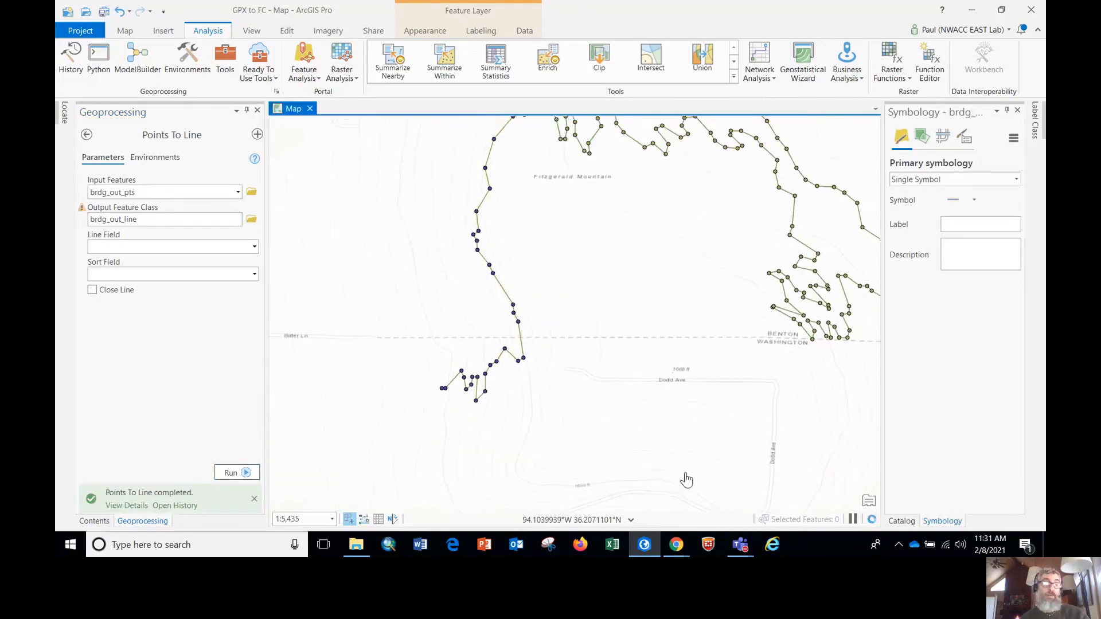
click(97, 521)
click(96, 217)
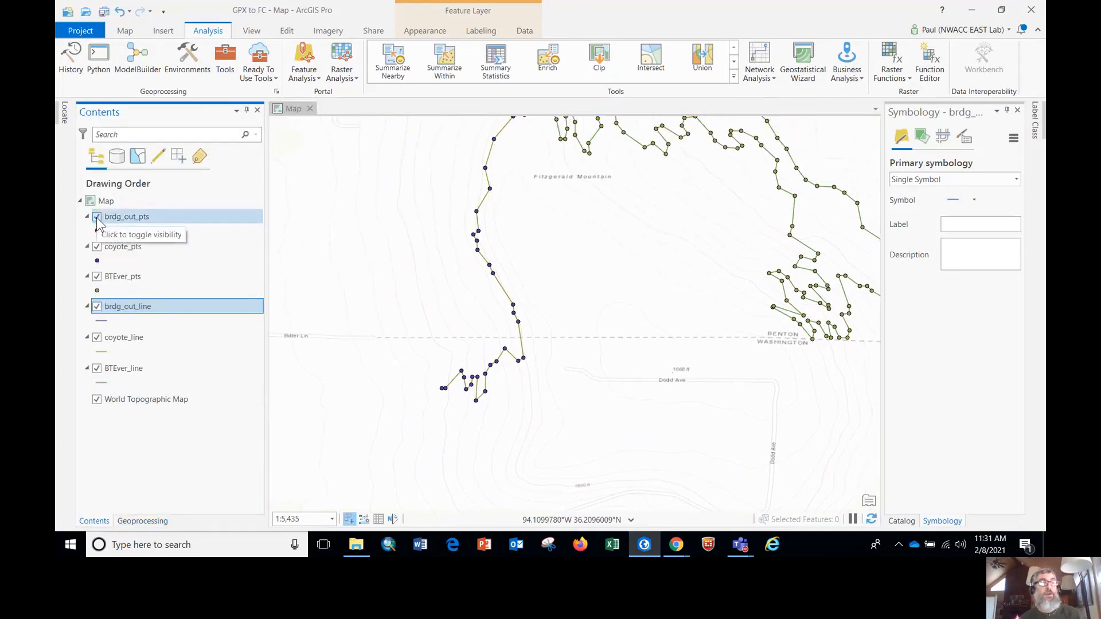
click(97, 247)
click(97, 276)
drag(669, 274, 501, 373)
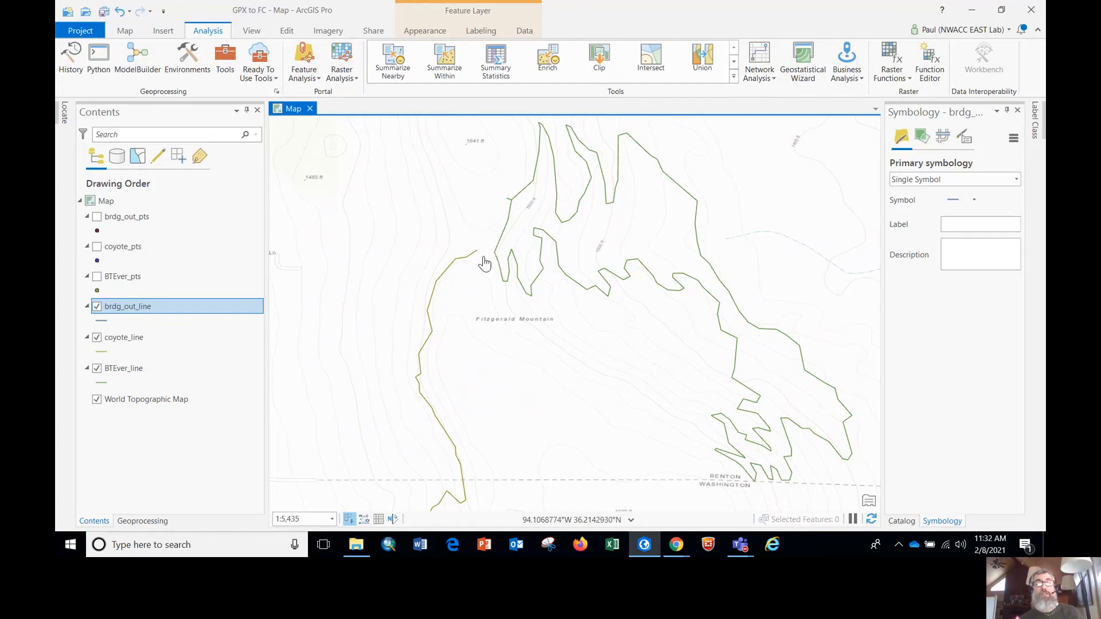
scroll(485, 255, up, 2)
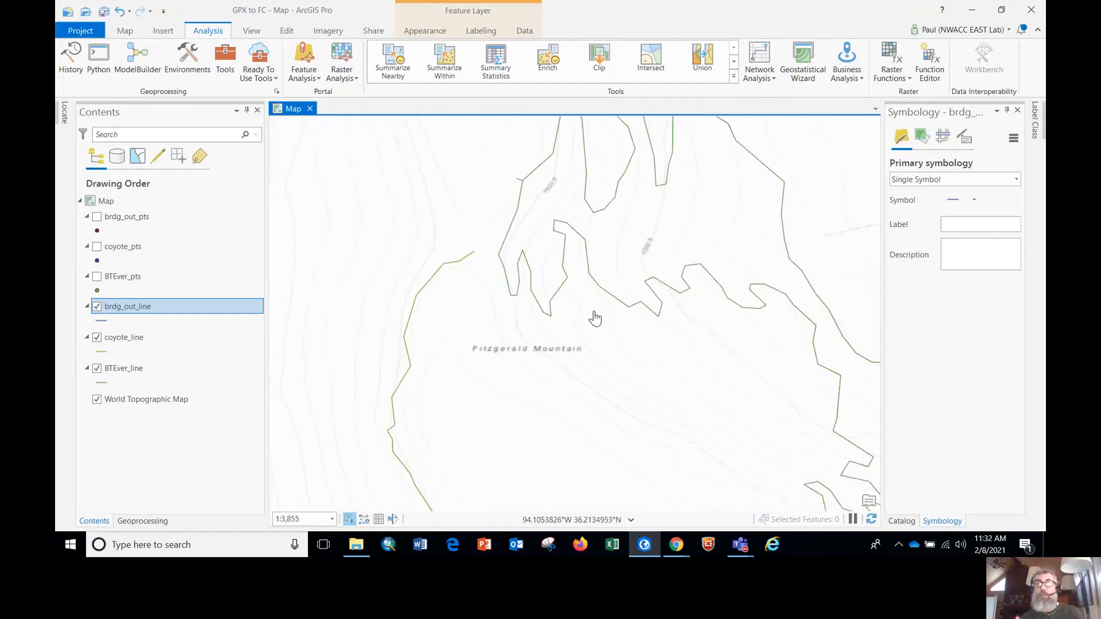
Symbolize the brdg_out_line layer with a yellow line 2 pt wide and apply the change
click(101, 320)
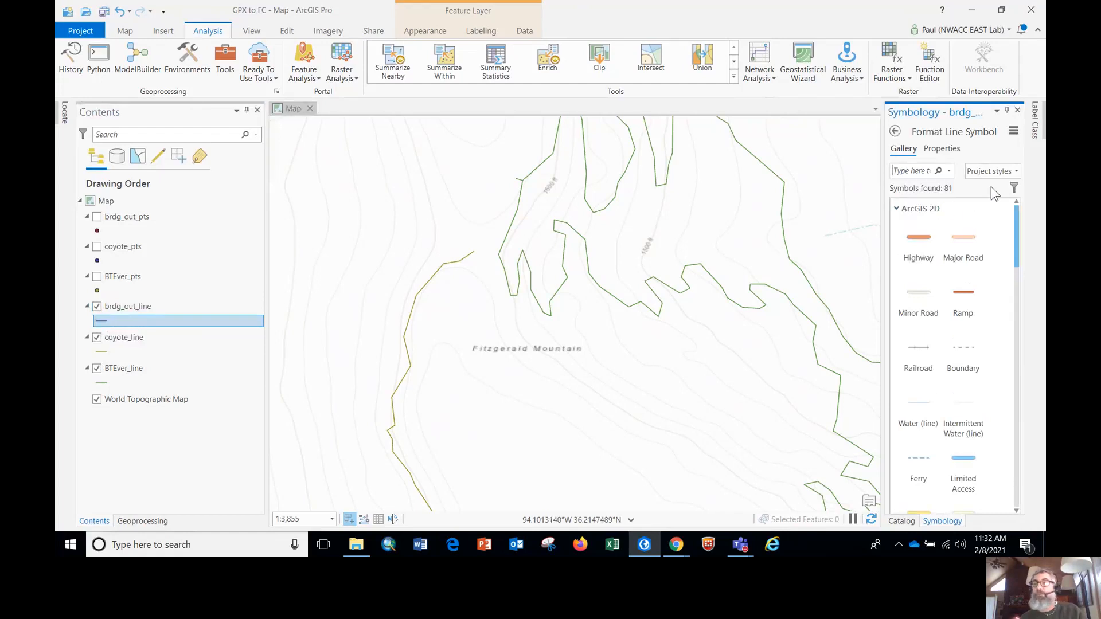
click(941, 148)
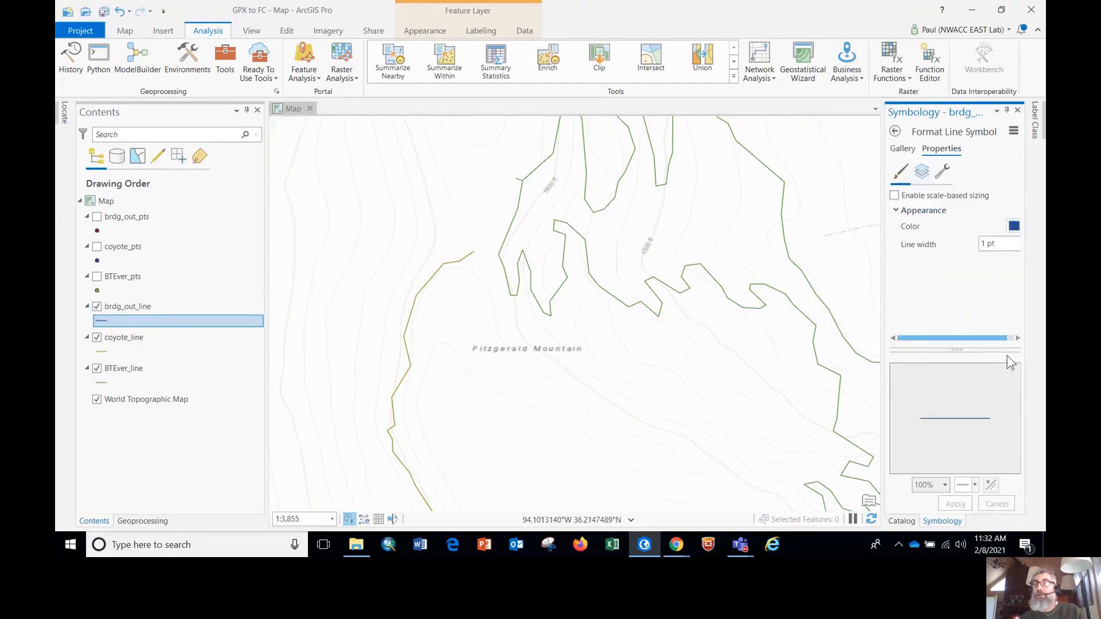
drag(884, 411, 838, 411)
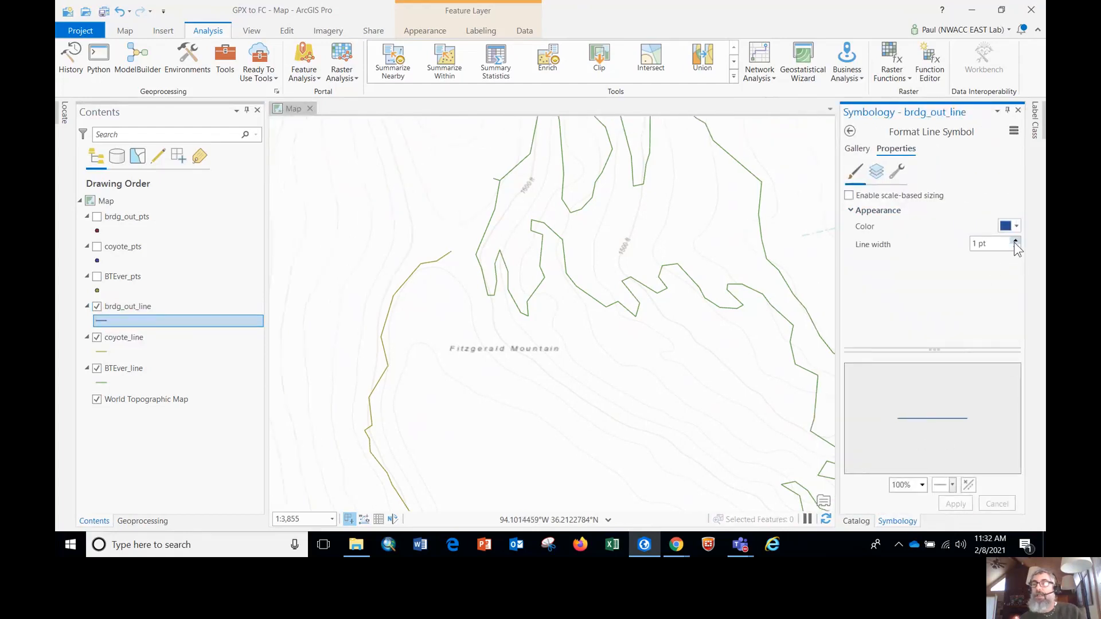
click(1014, 242)
click(1015, 226)
click(944, 295)
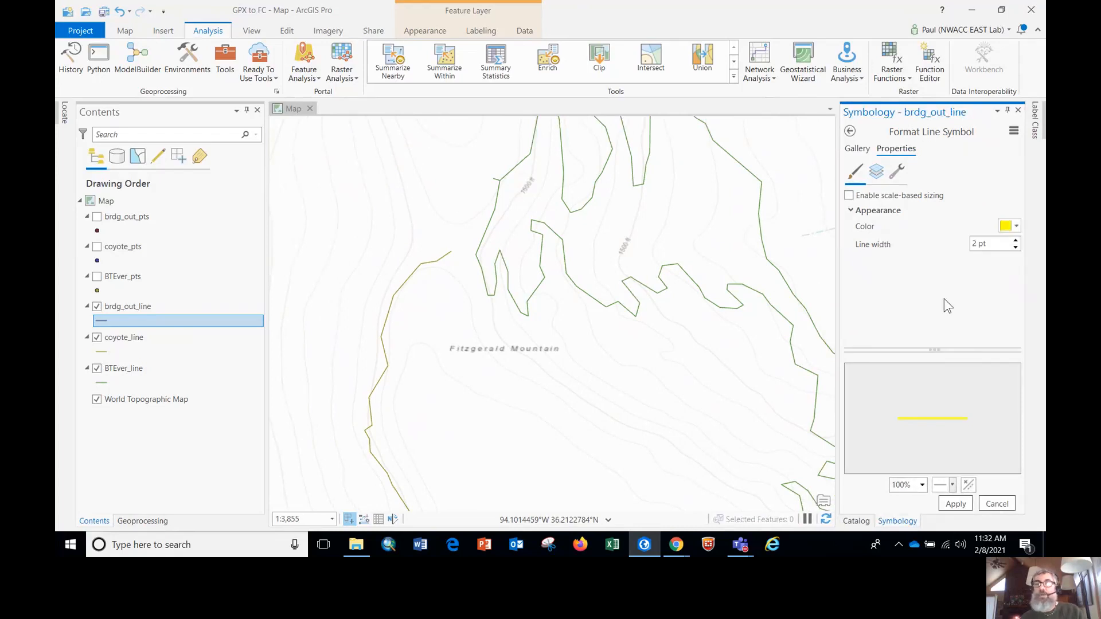
click(955, 504)
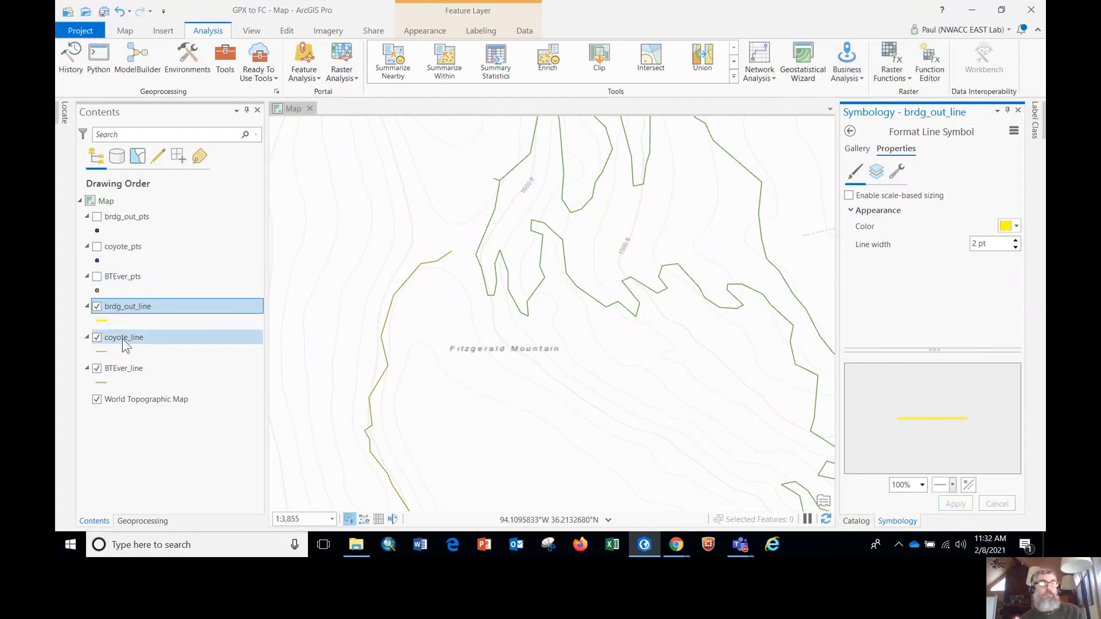
Symbolize the coyote_line layer with a bright pink line 2 pt wide and apply the change
click(102, 352)
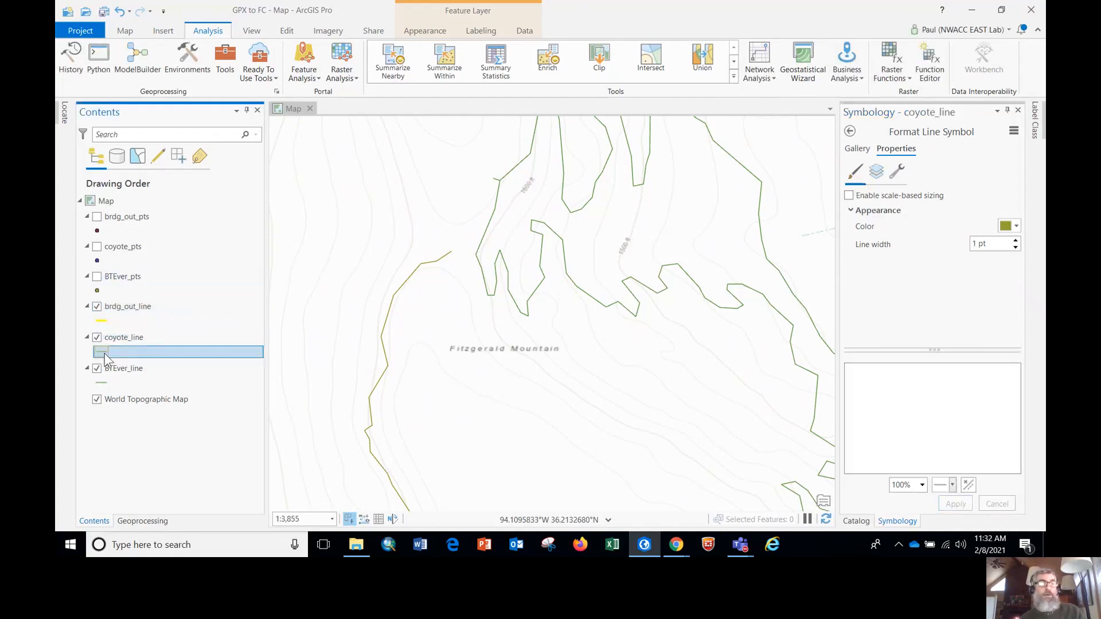
click(1017, 226)
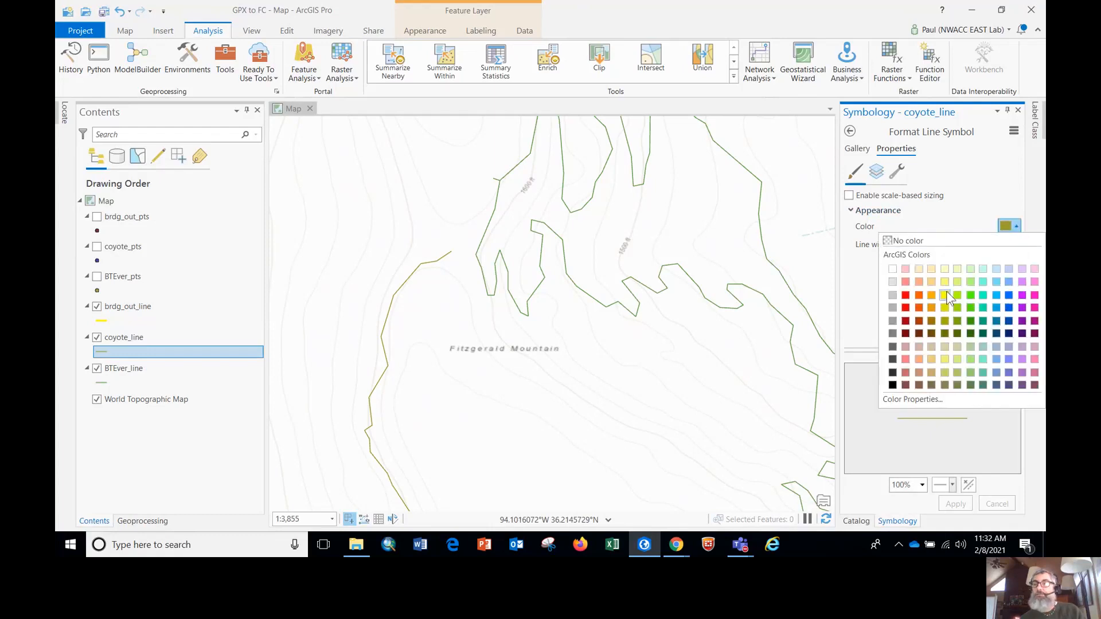
click(1034, 295)
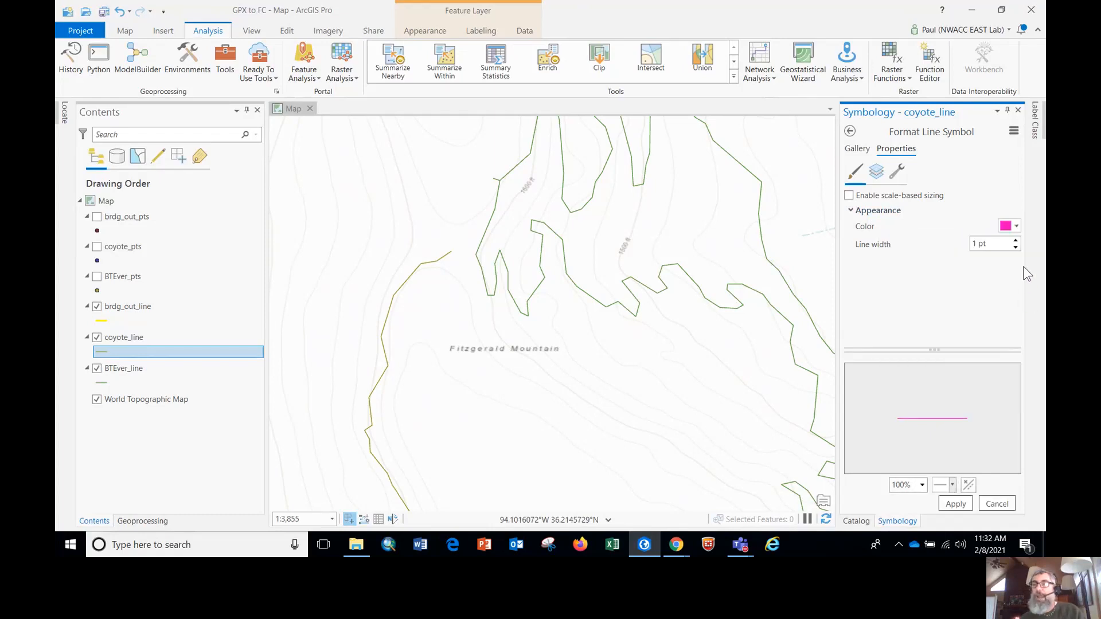
click(955, 504)
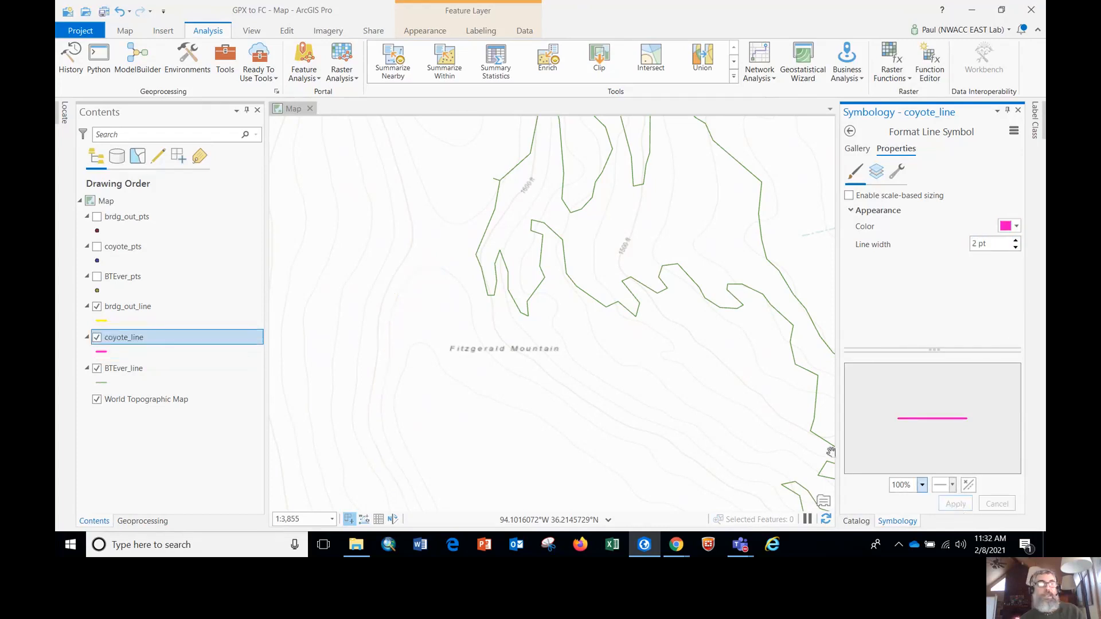
Symbolize the BTEver_line layer with a light blue line 2 pt wide and apply the change
click(102, 382)
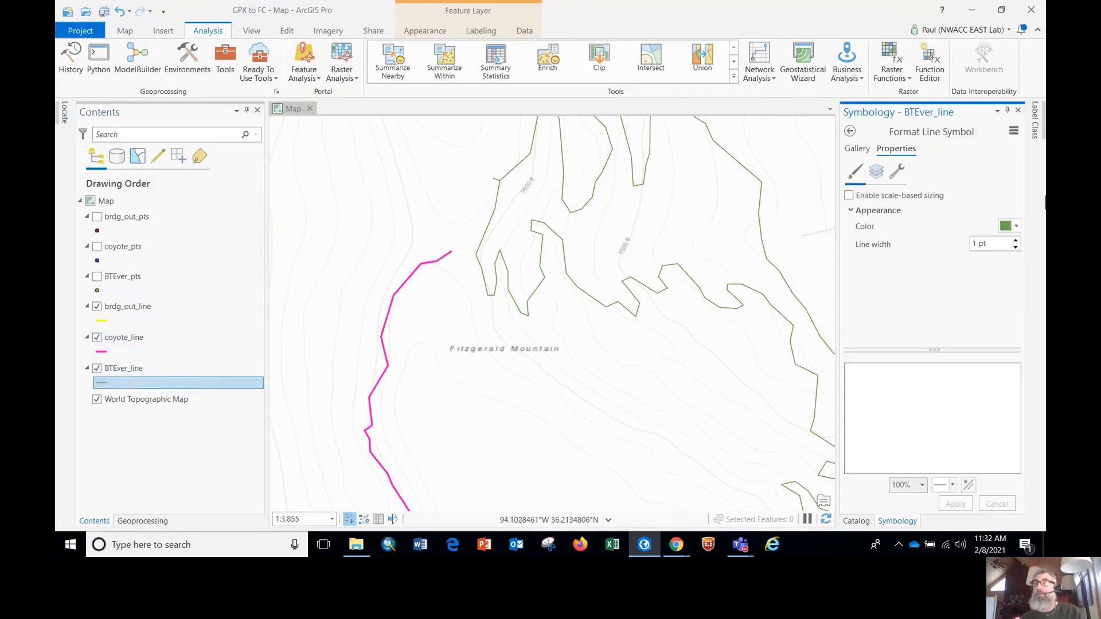
click(1015, 240)
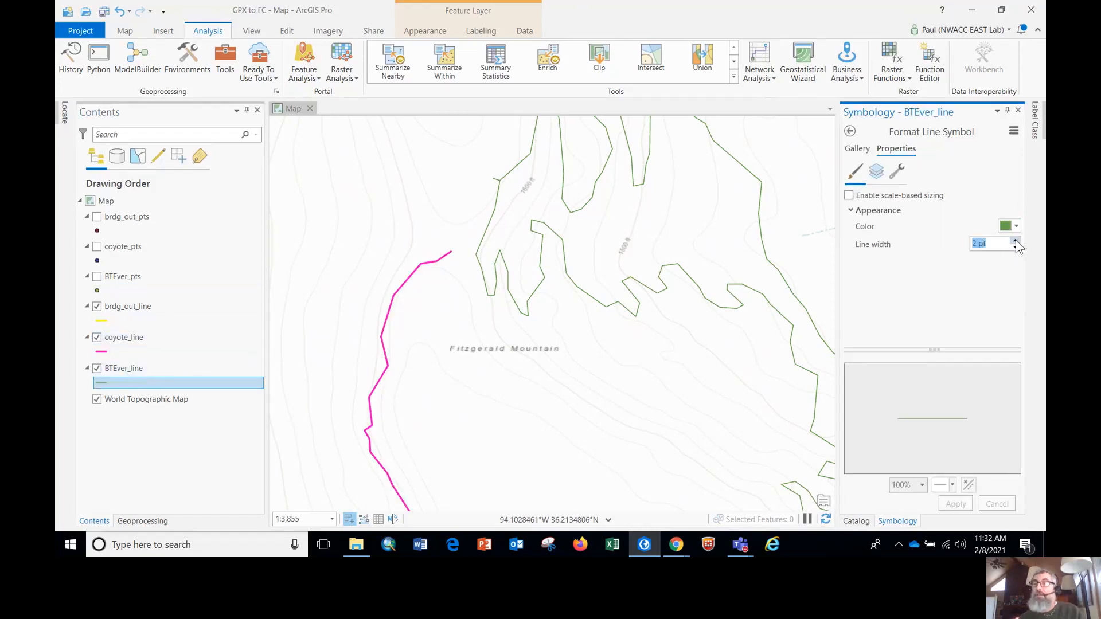
click(1017, 226)
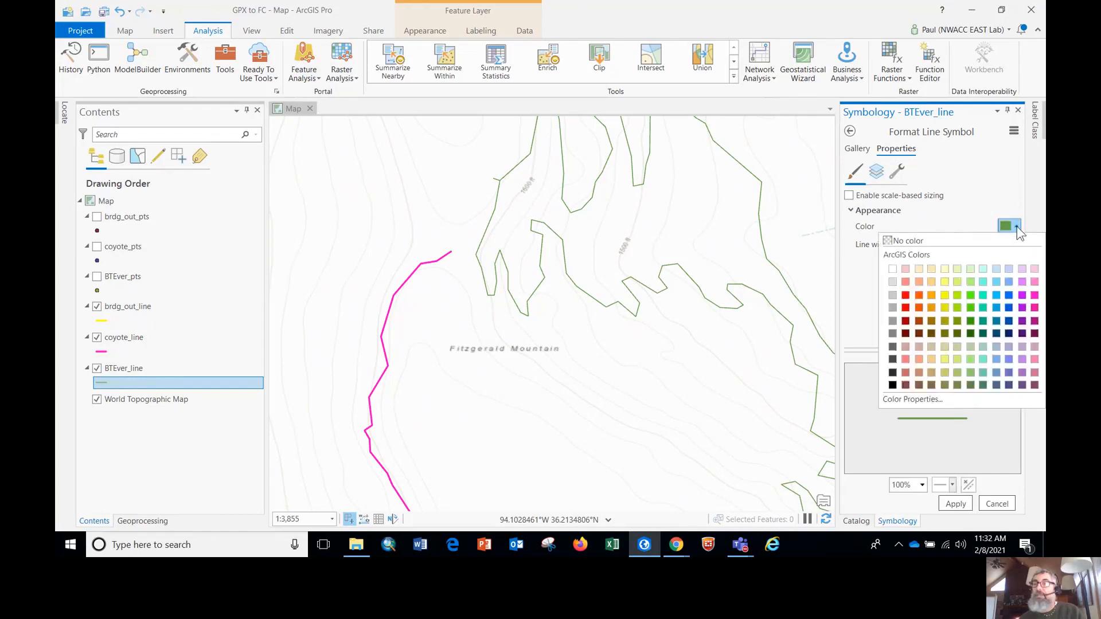
click(1009, 283)
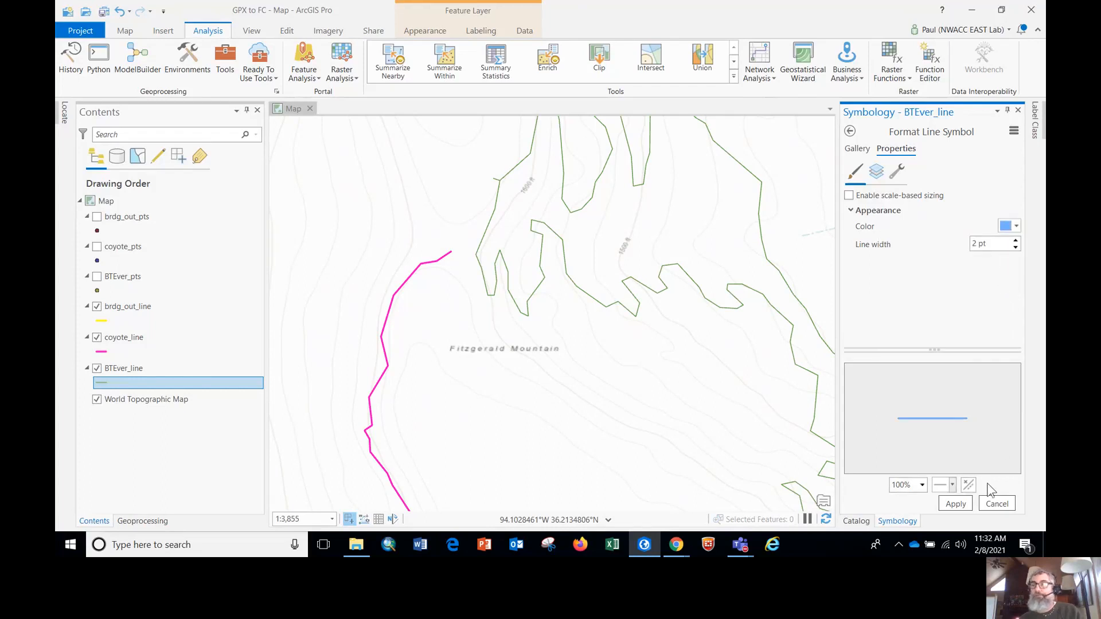
click(955, 503)
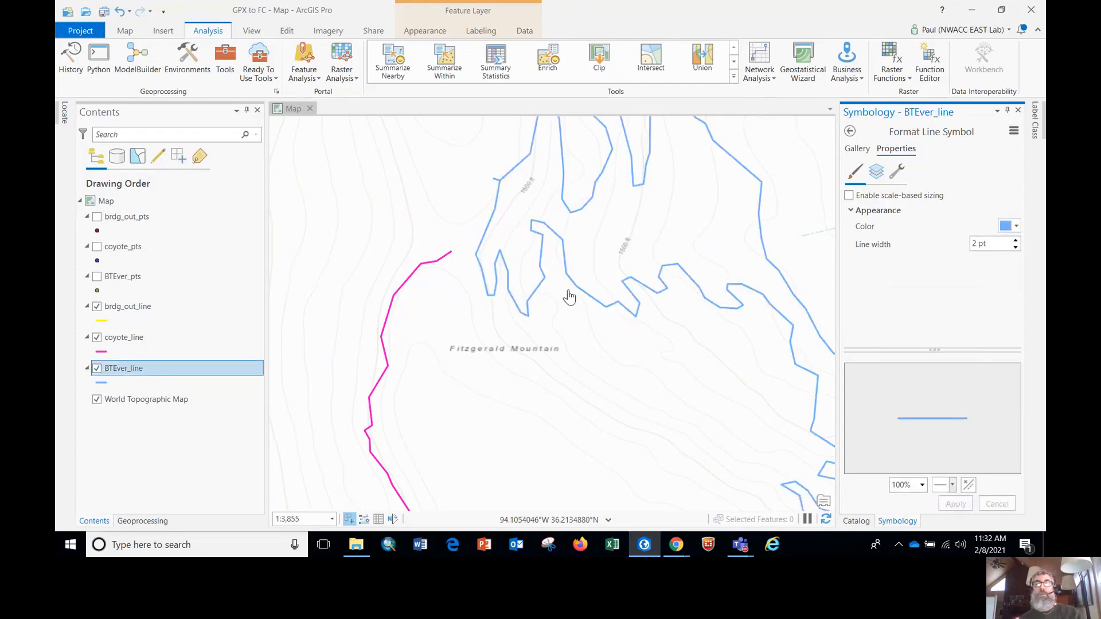
Change the map's basemap from World Topographic Map to World Imagery with all three trails in view
click(562, 340)
scroll(562, 340, down, 3)
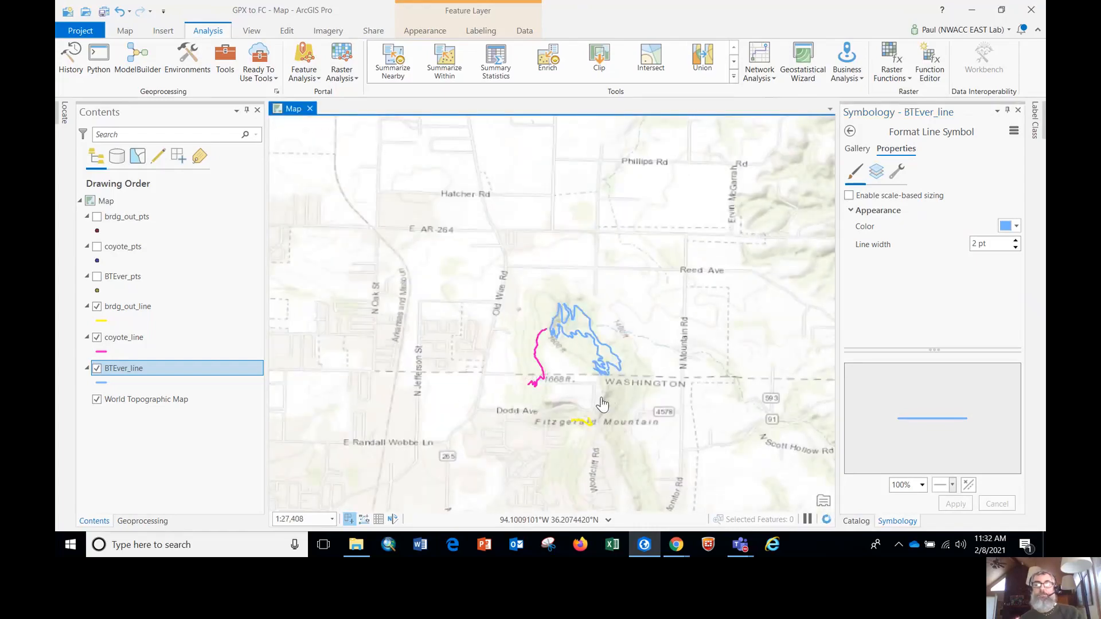
drag(585, 397, 583, 338)
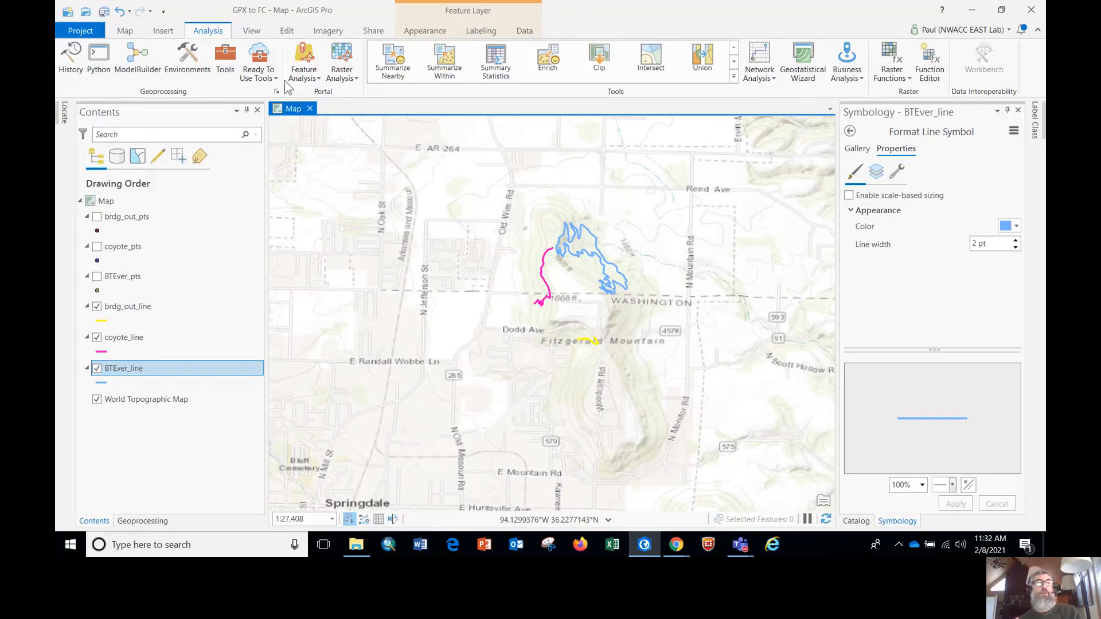
click(125, 31)
click(288, 67)
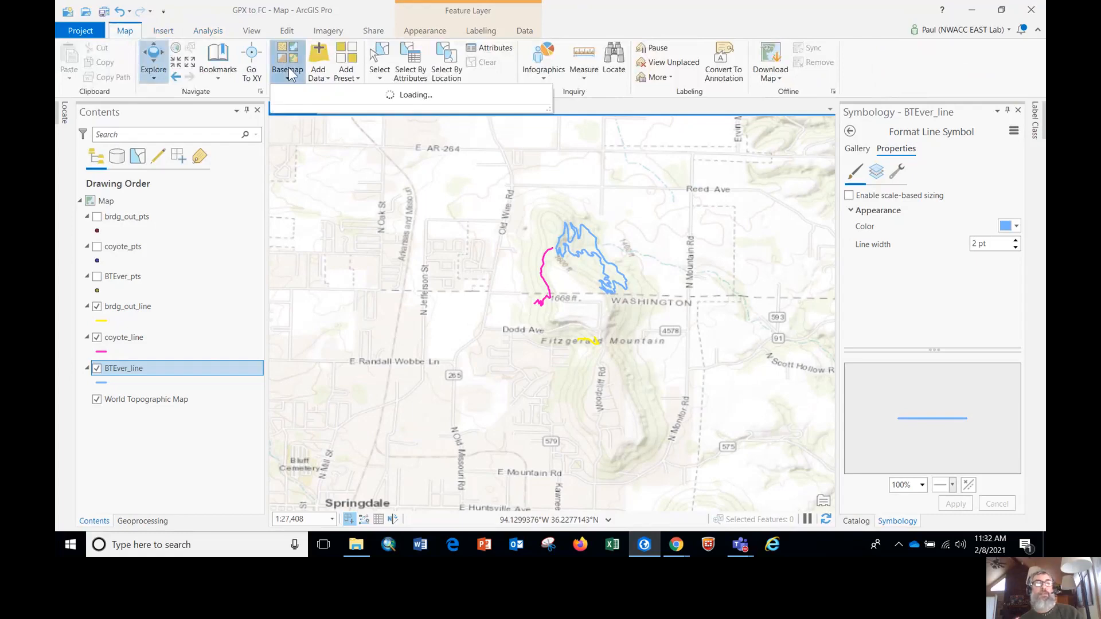
click(311, 122)
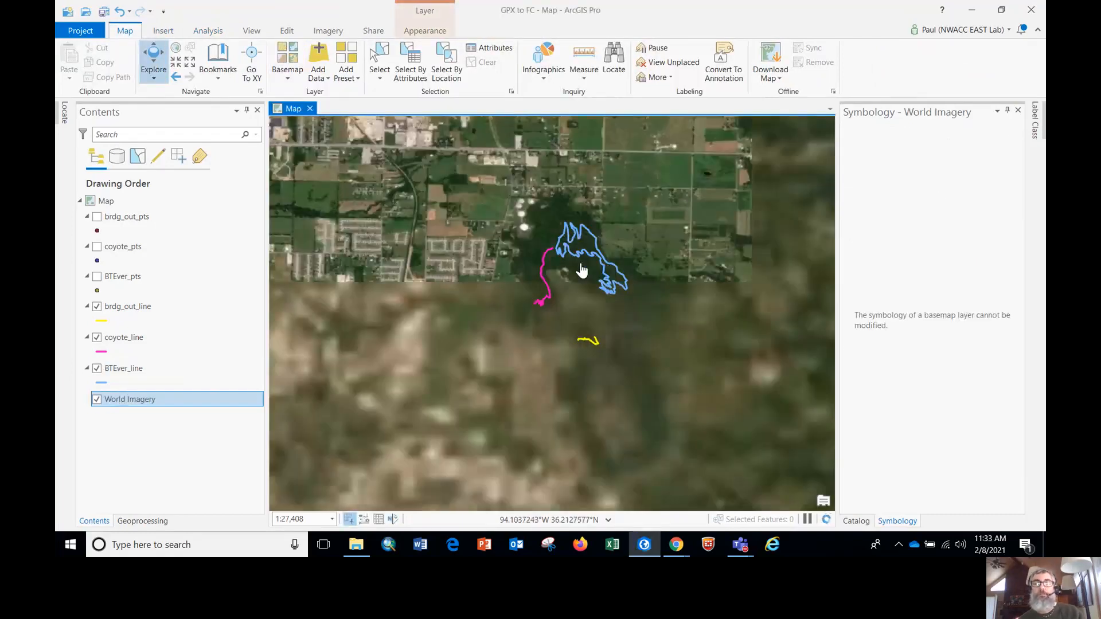
Check the pop-up attributes of the BTEver_line and brdg_out_line trails on the imagery map
scroll(582, 269, up, 3)
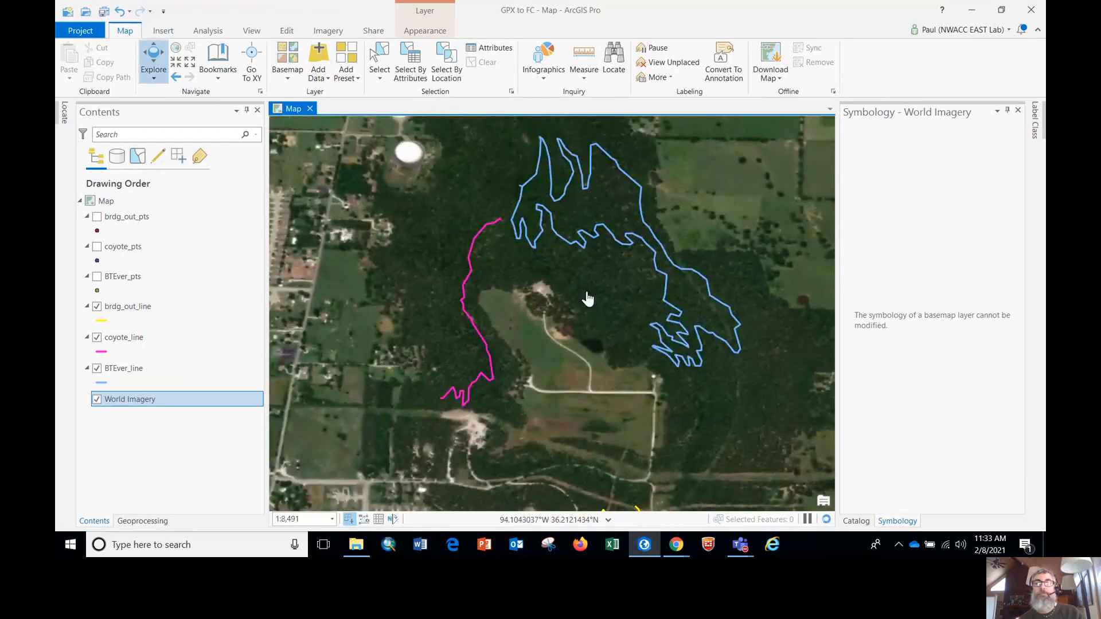
drag(586, 288, 579, 335)
scroll(579, 335, up, 1)
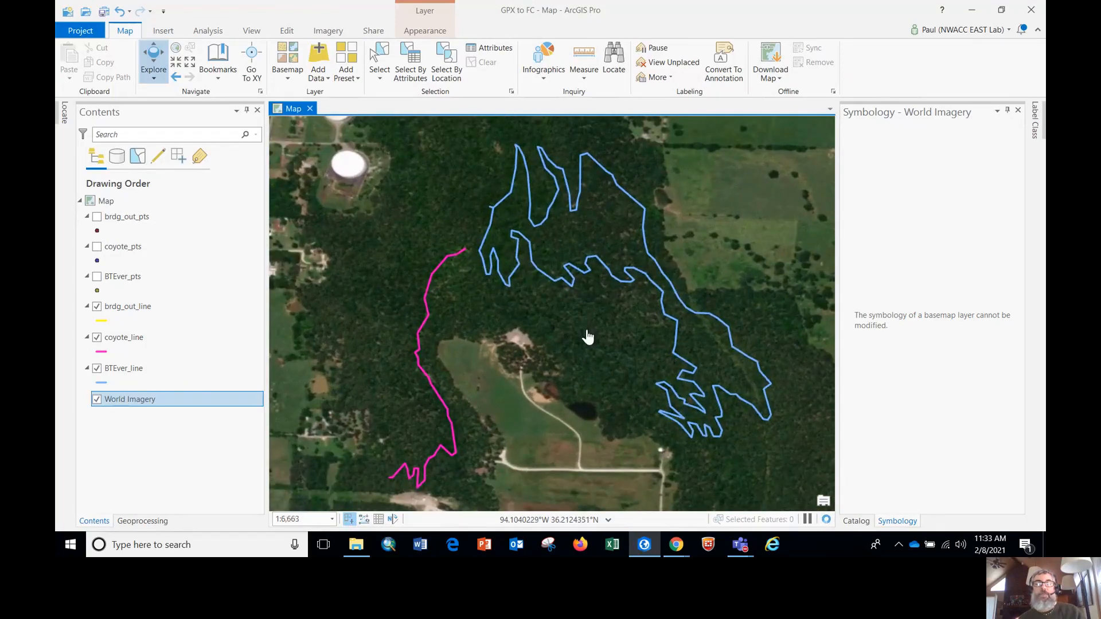
click(612, 281)
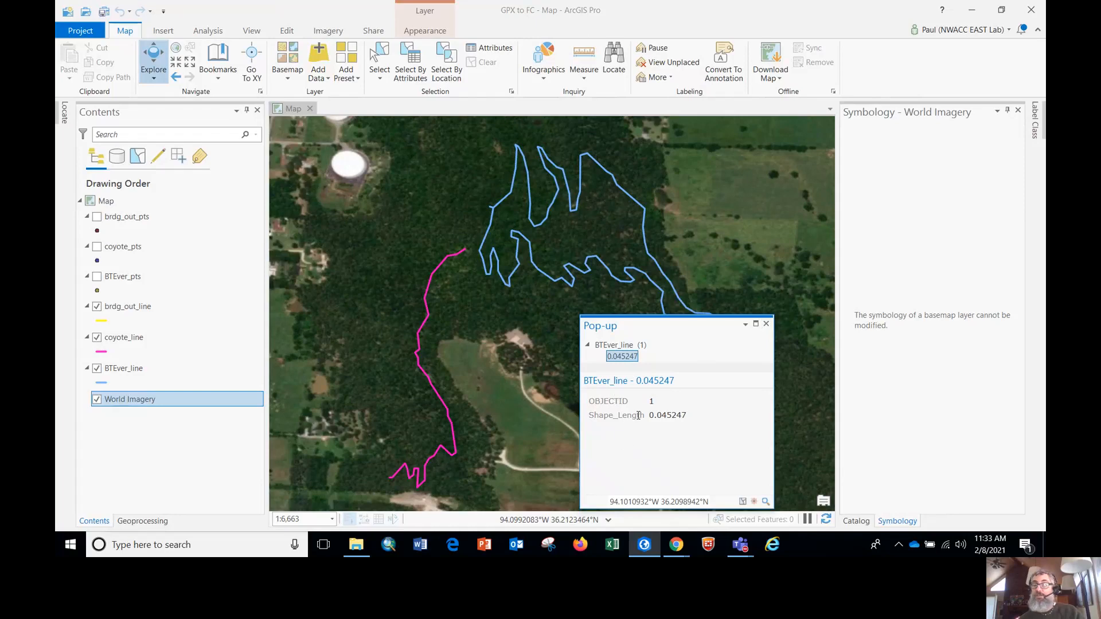
click(766, 324)
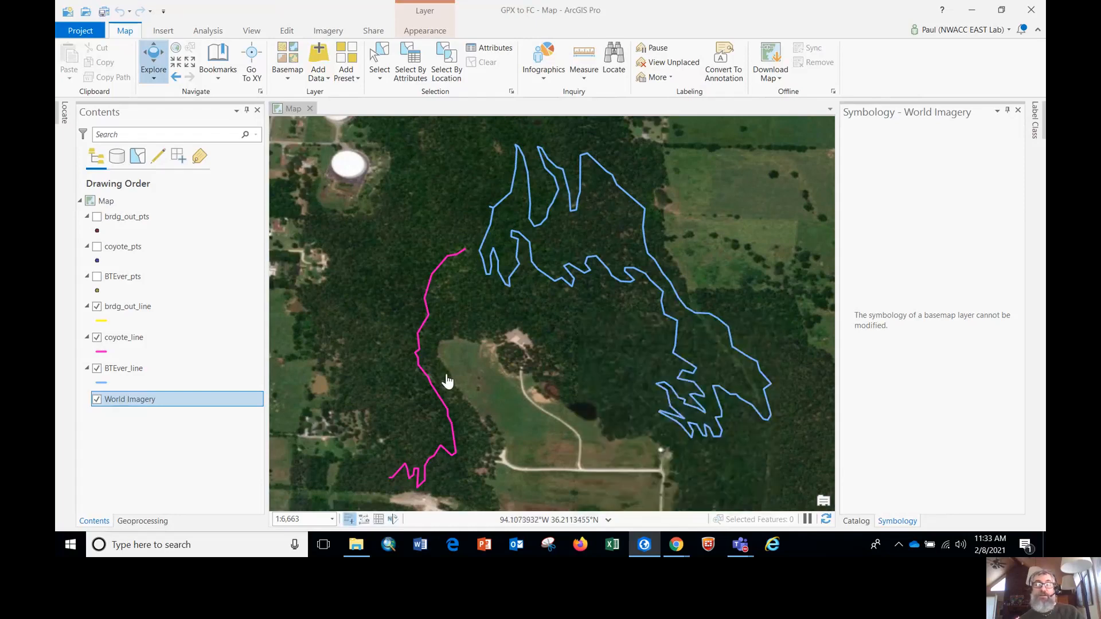
drag(525, 352, 510, 252)
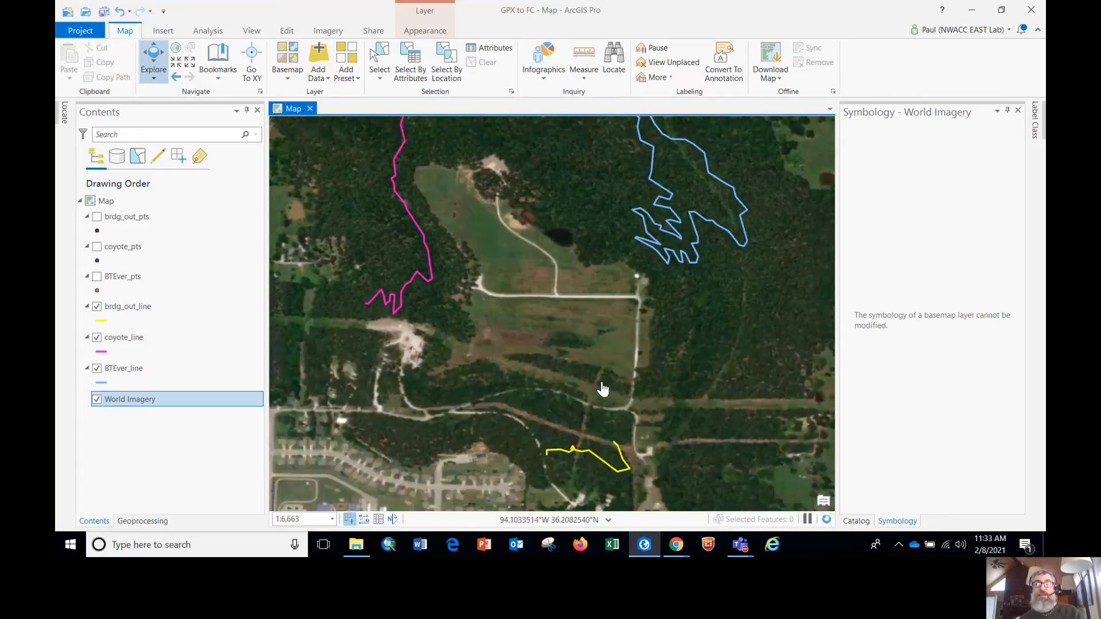
click(608, 467)
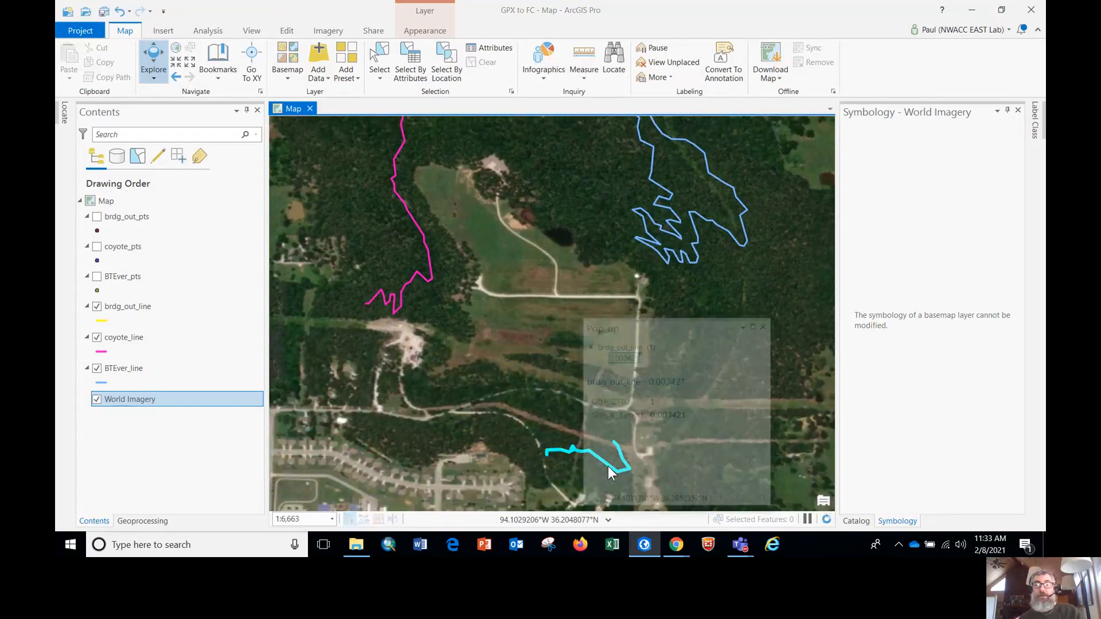
click(766, 324)
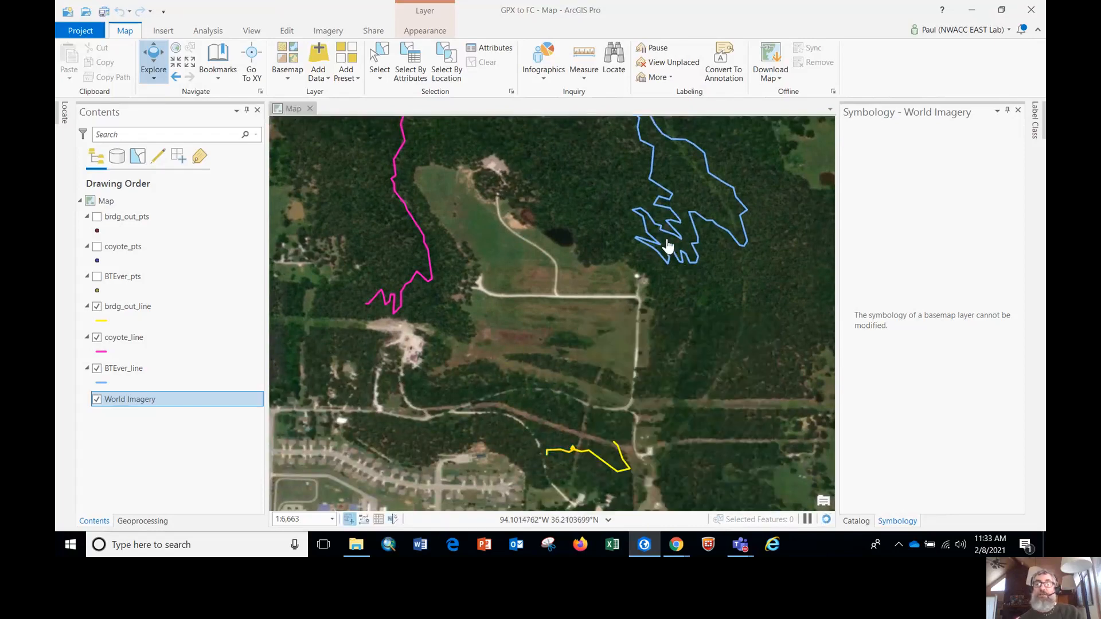
Examine how the three trail lines fit the wooded terrain, clearings and roads in the imagery
scroll(666, 246, up, 8)
scroll(666, 319, down, 8)
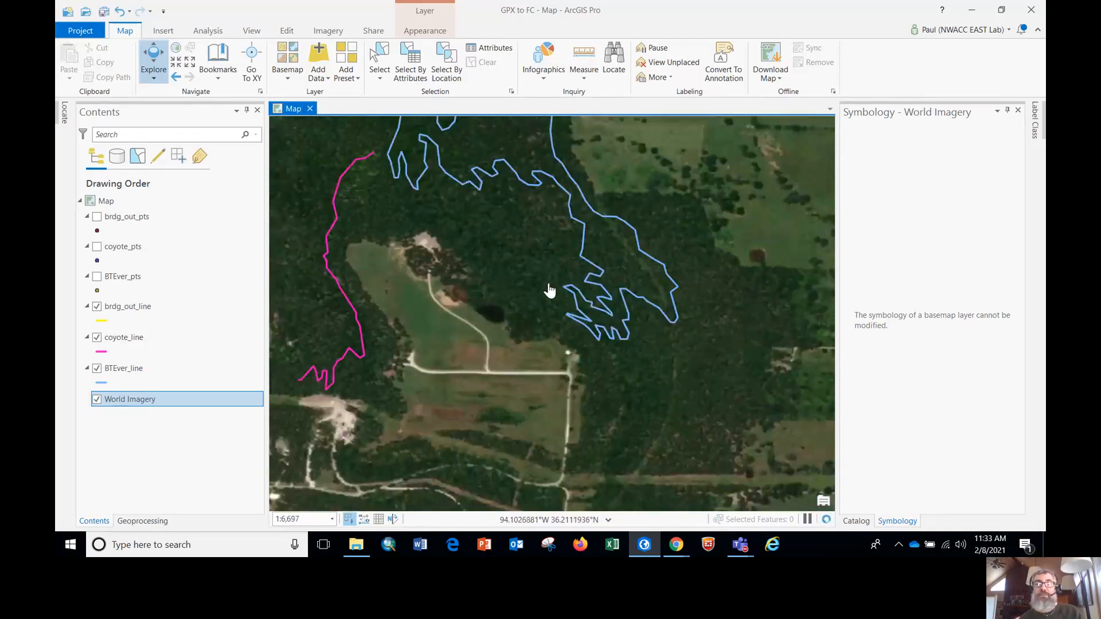
scroll(524, 265, down, 2)
scroll(525, 265, down, 1)
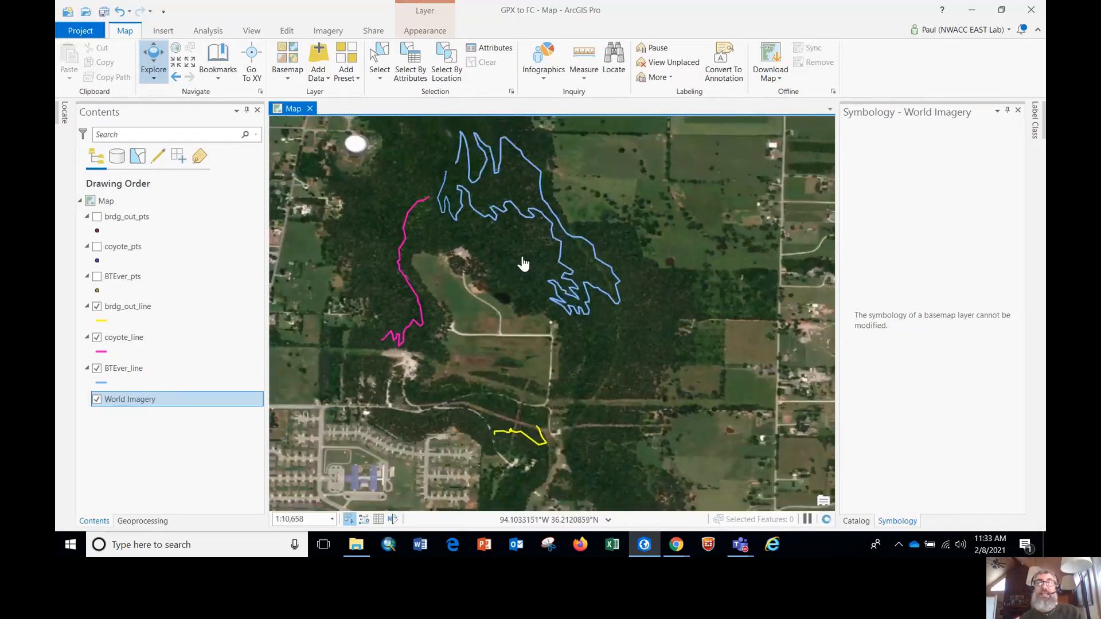
drag(505, 285, 576, 326)
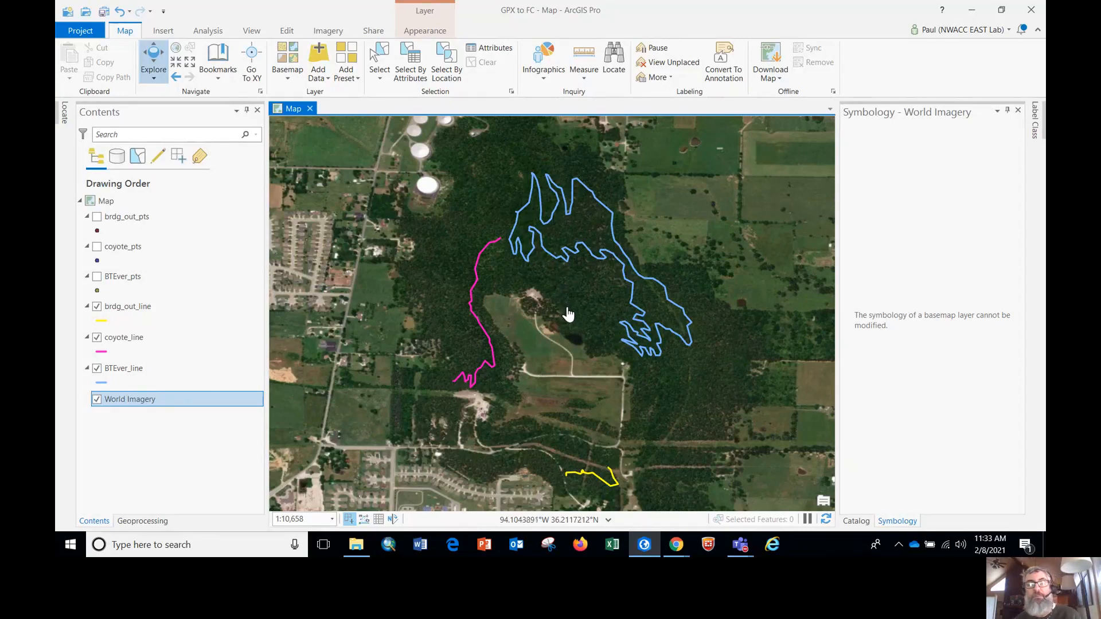
drag(567, 314, 556, 287)
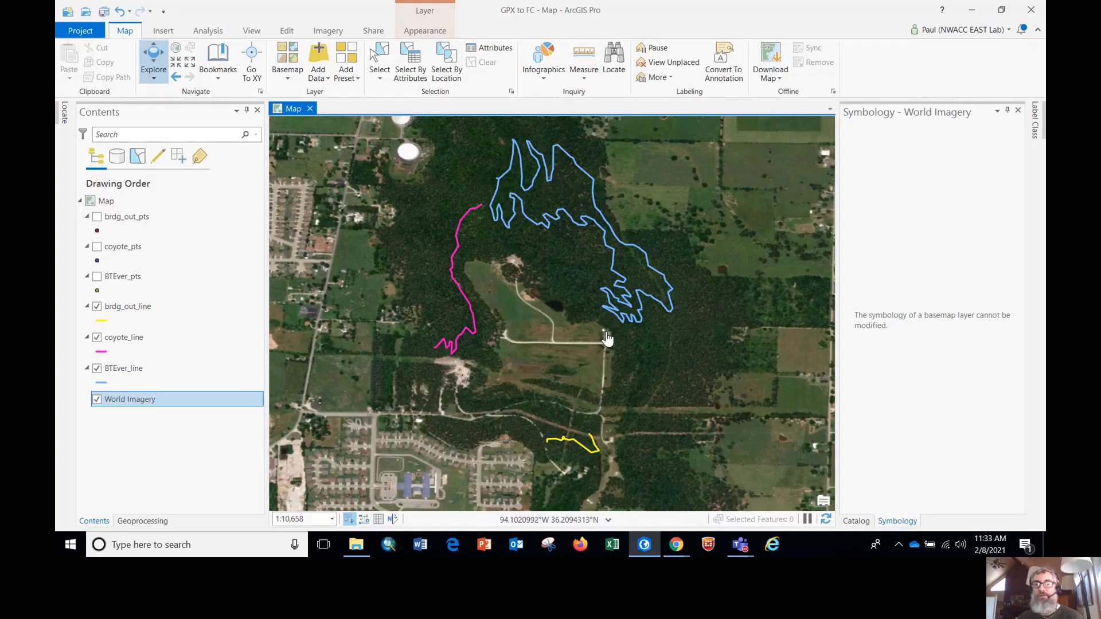
Show the project's Catalog and start a new ArcGIS Server connection
click(854, 521)
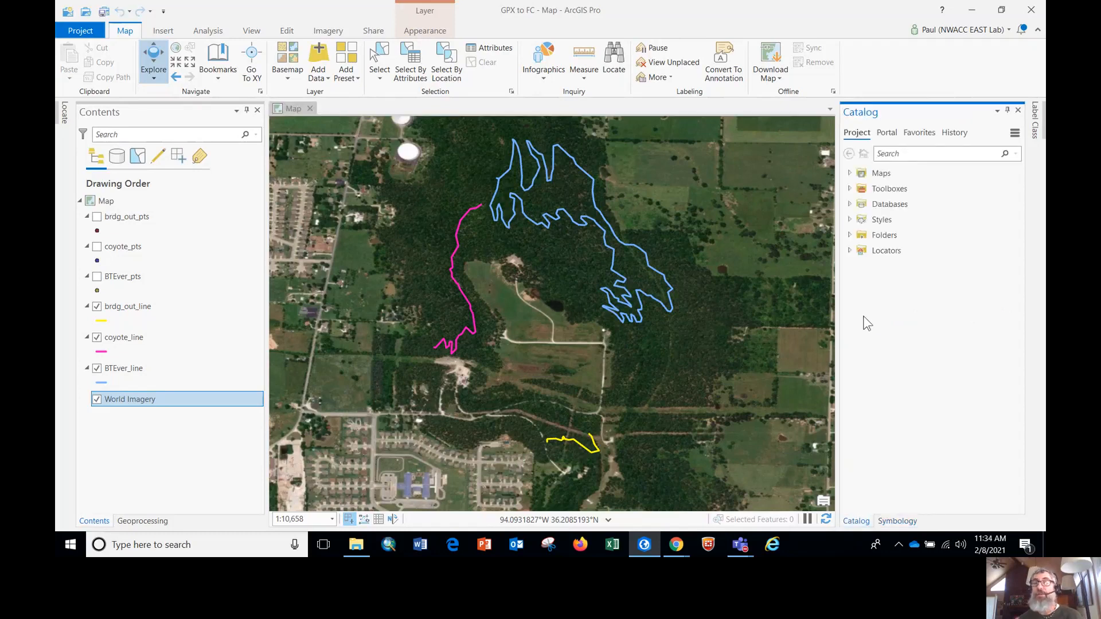
click(166, 30)
click(204, 61)
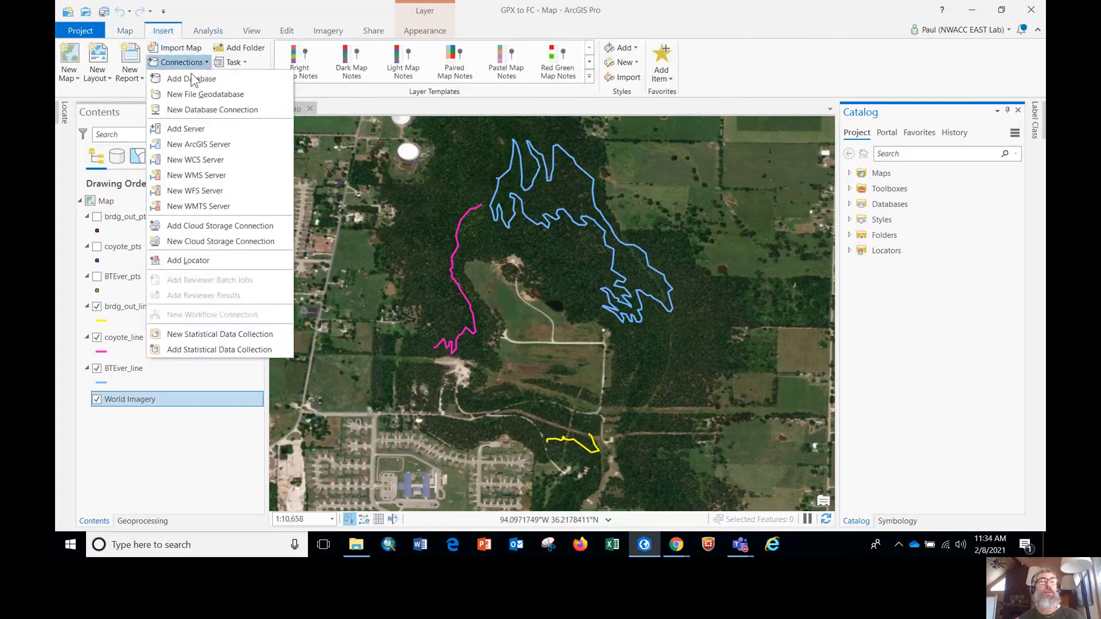
click(198, 144)
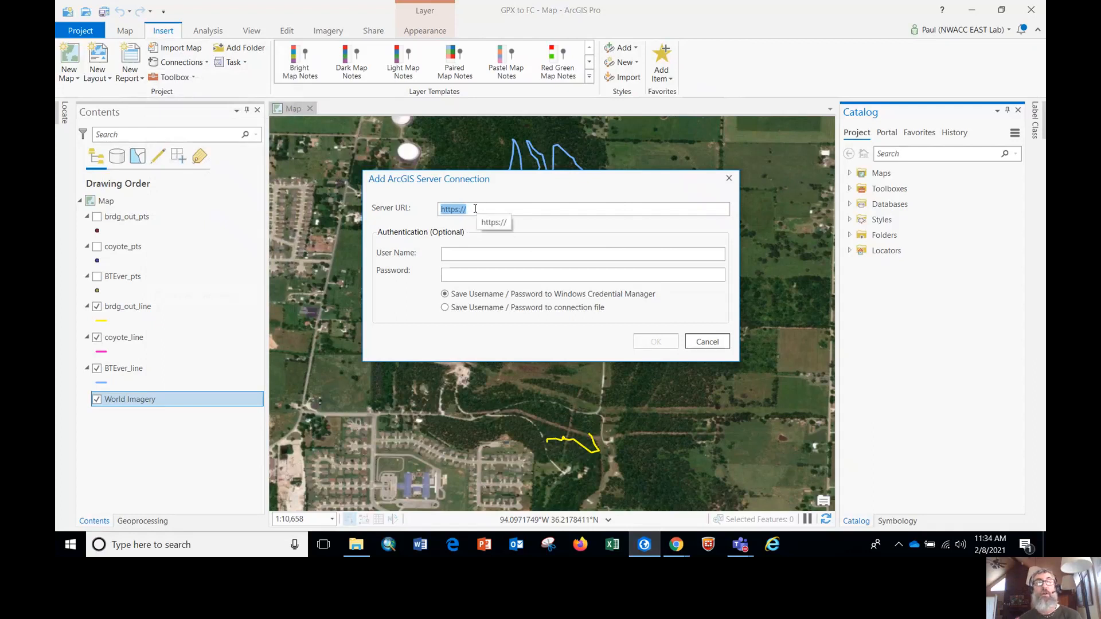
Switch to Chrome and open the Links for Module 1 page from the course's Module 1 content
click(678, 548)
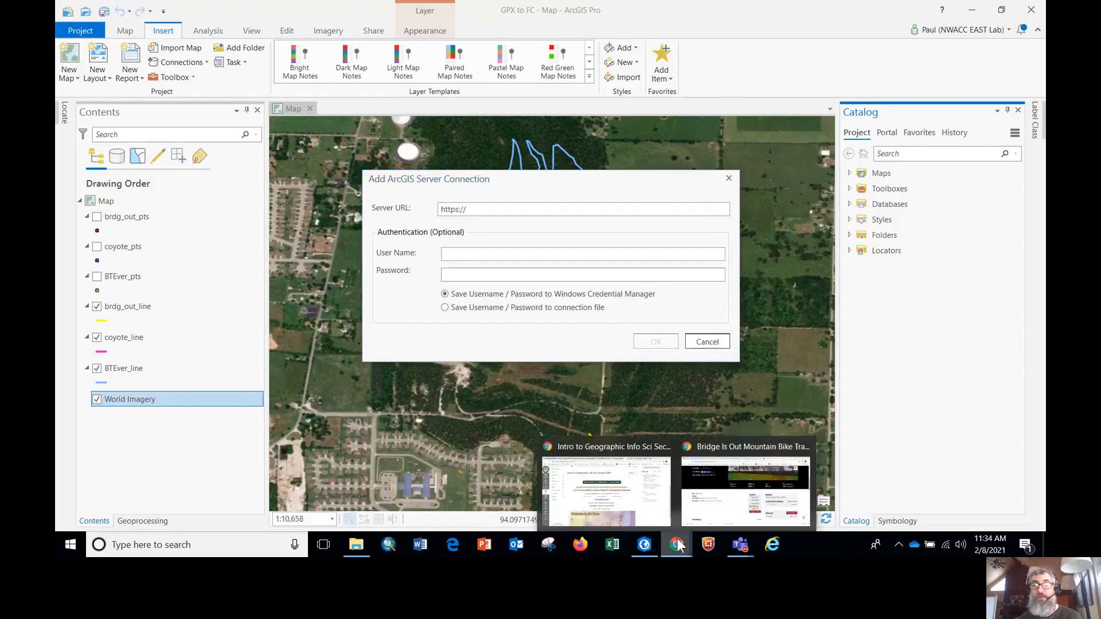
click(650, 510)
scroll(162, 155, up, 4)
click(147, 229)
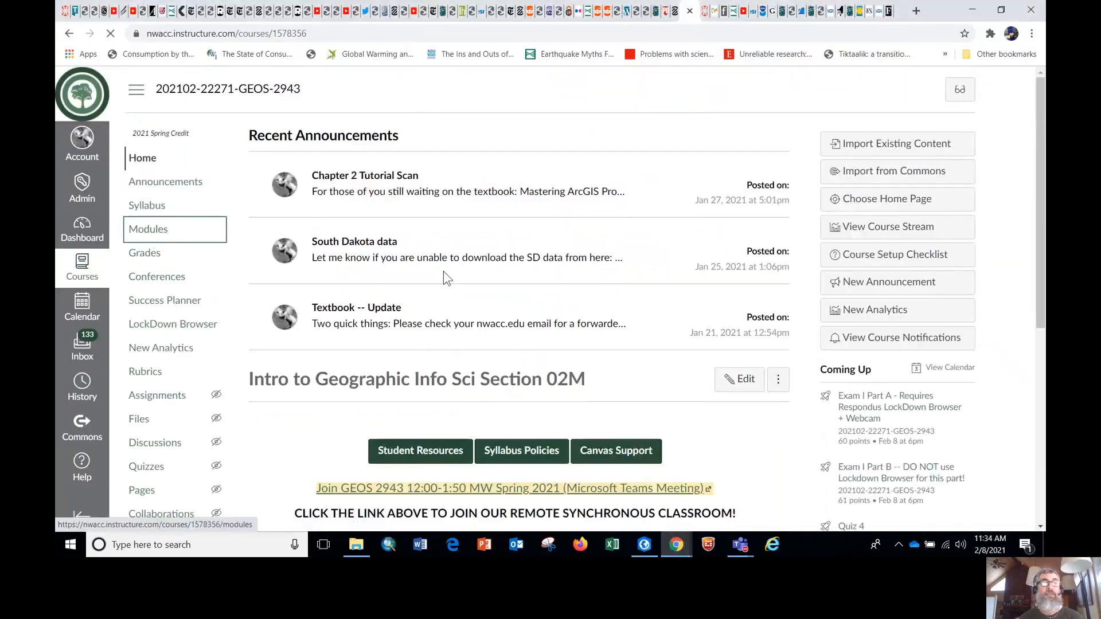
scroll(386, 299, down, 2)
scroll(386, 300, down, 5)
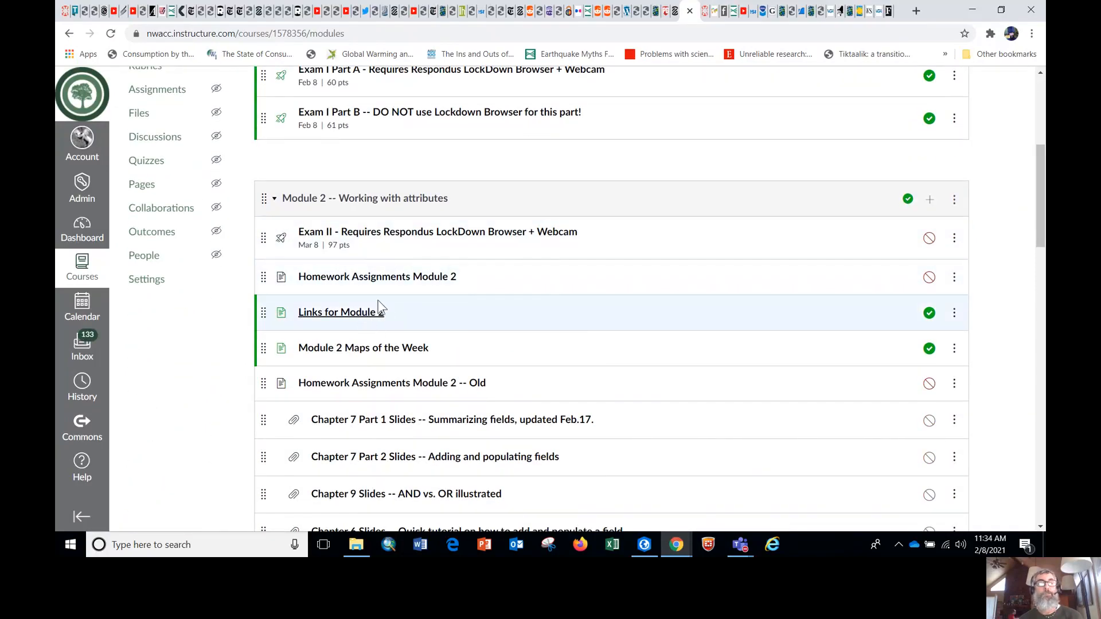
scroll(367, 318, up, 6)
click(274, 275)
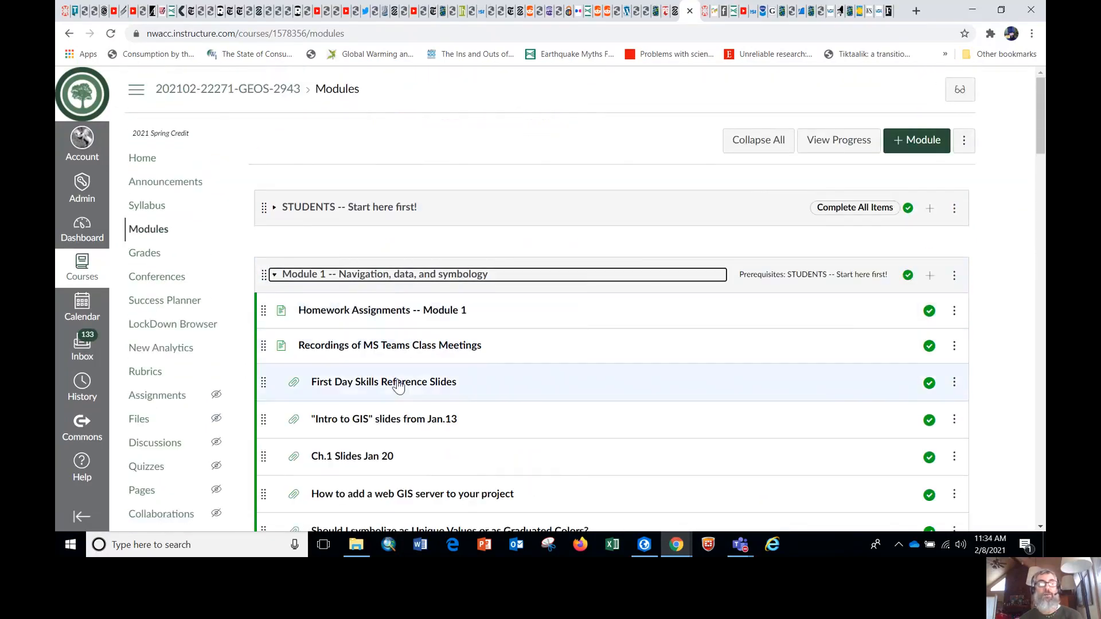
scroll(390, 370, down, 2)
click(488, 403)
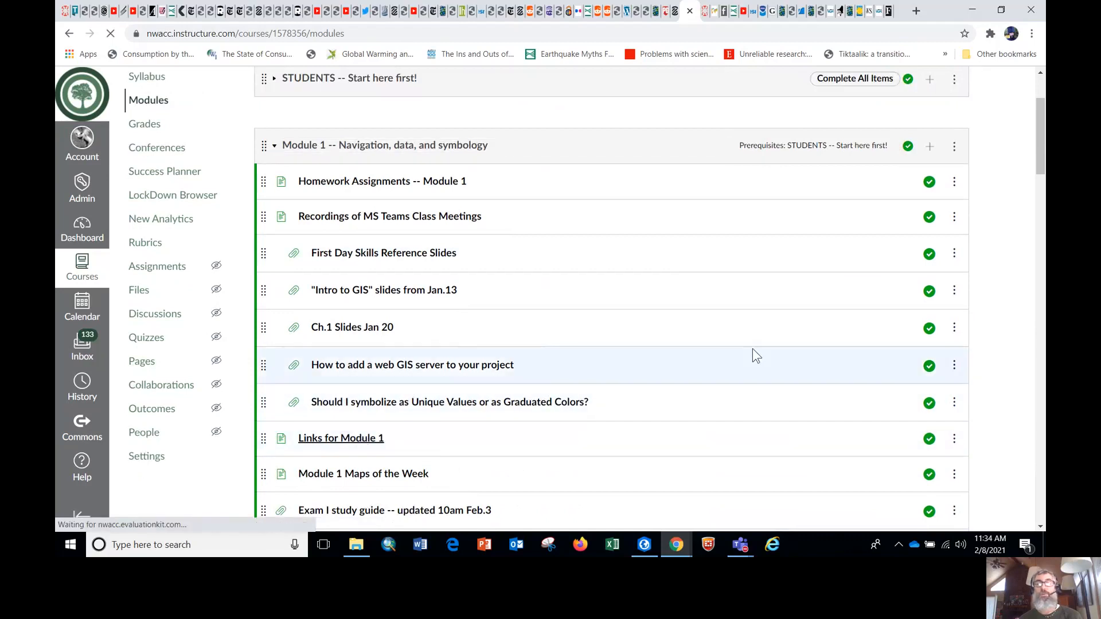
drag(693, 374, 828, 388)
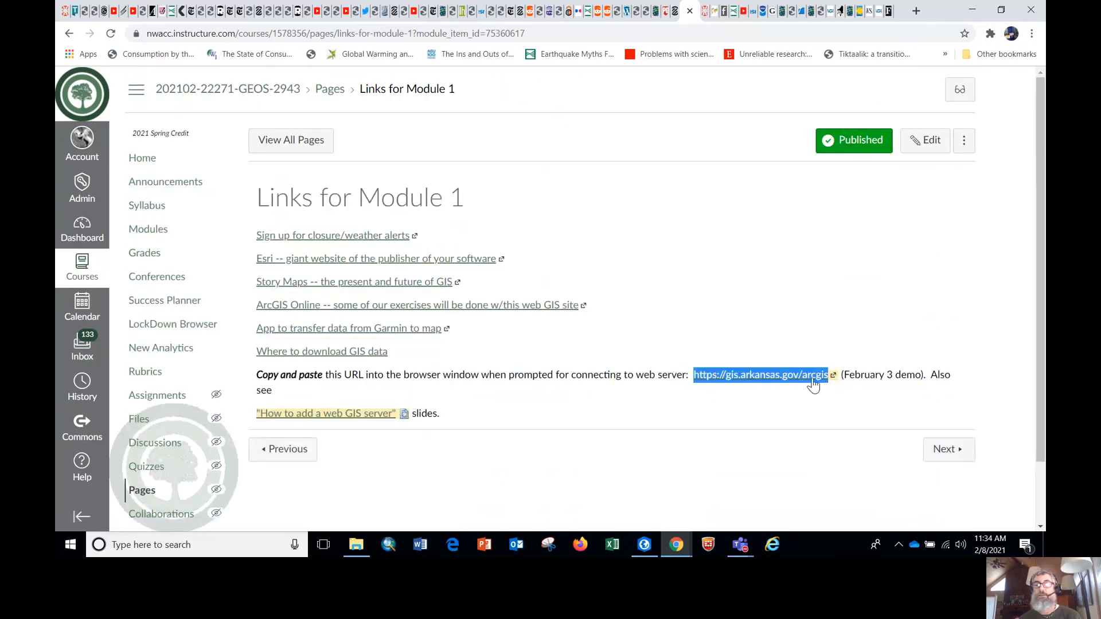
right_click(818, 387)
click(840, 327)
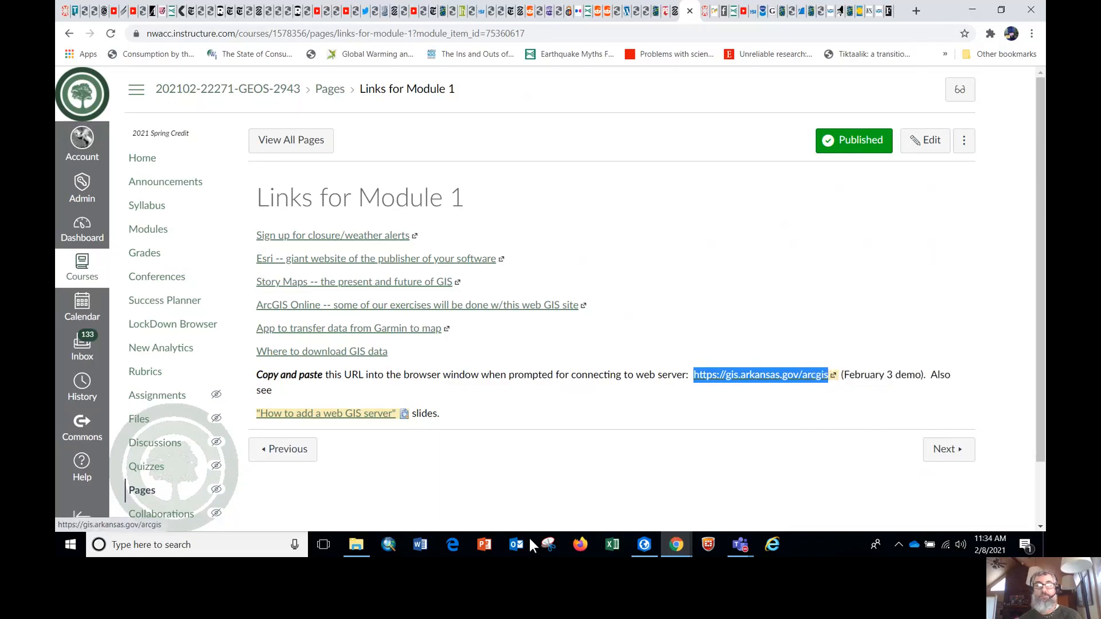
click(652, 543)
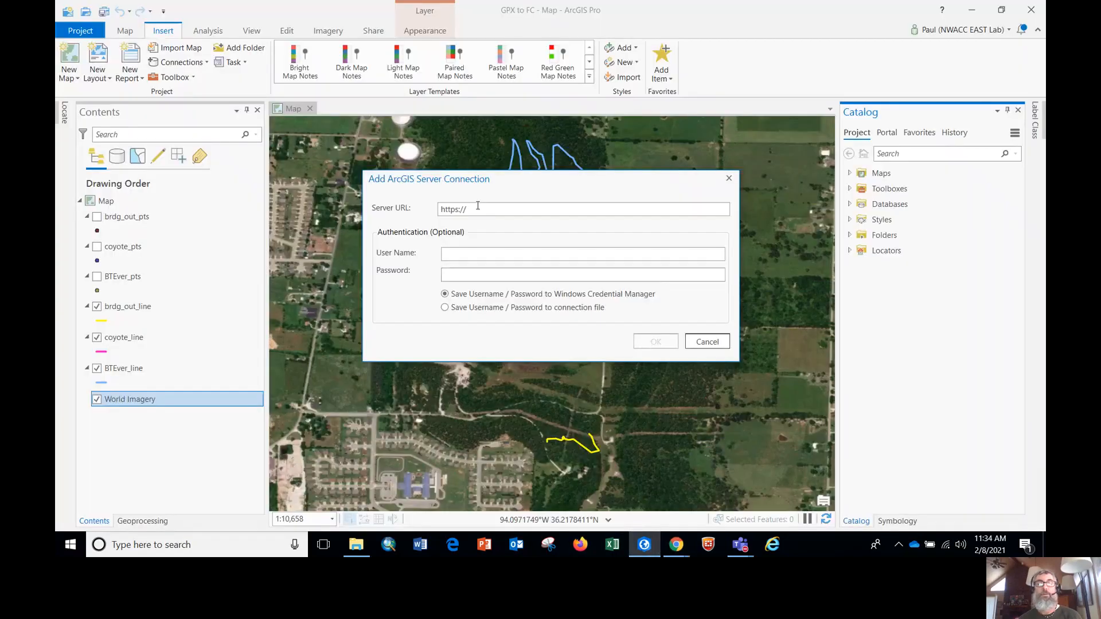
key(ctrl+v)
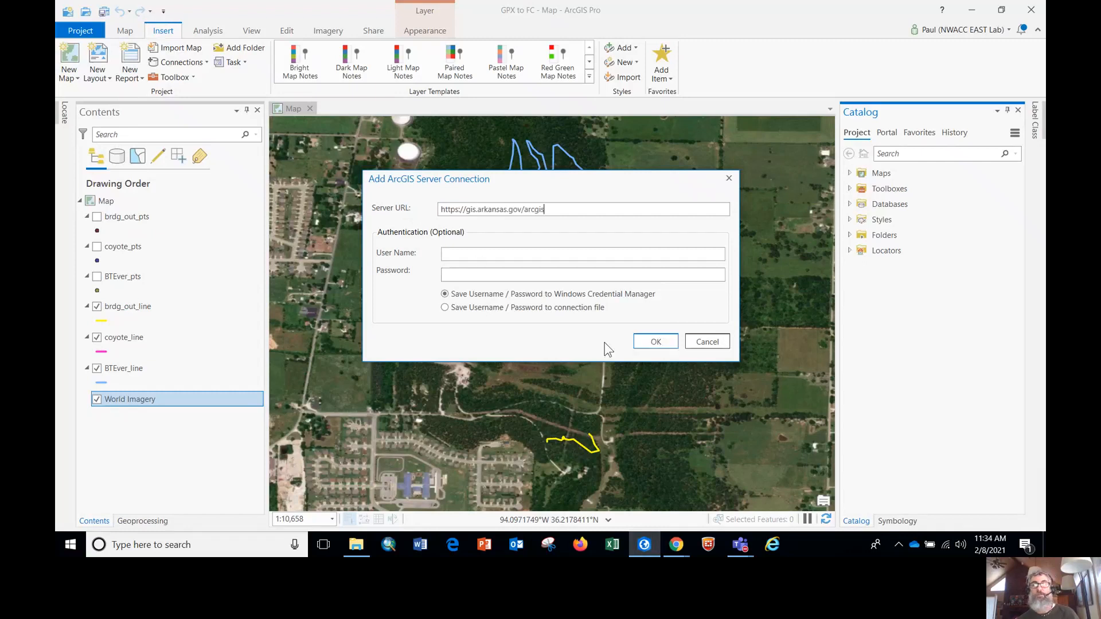
click(655, 342)
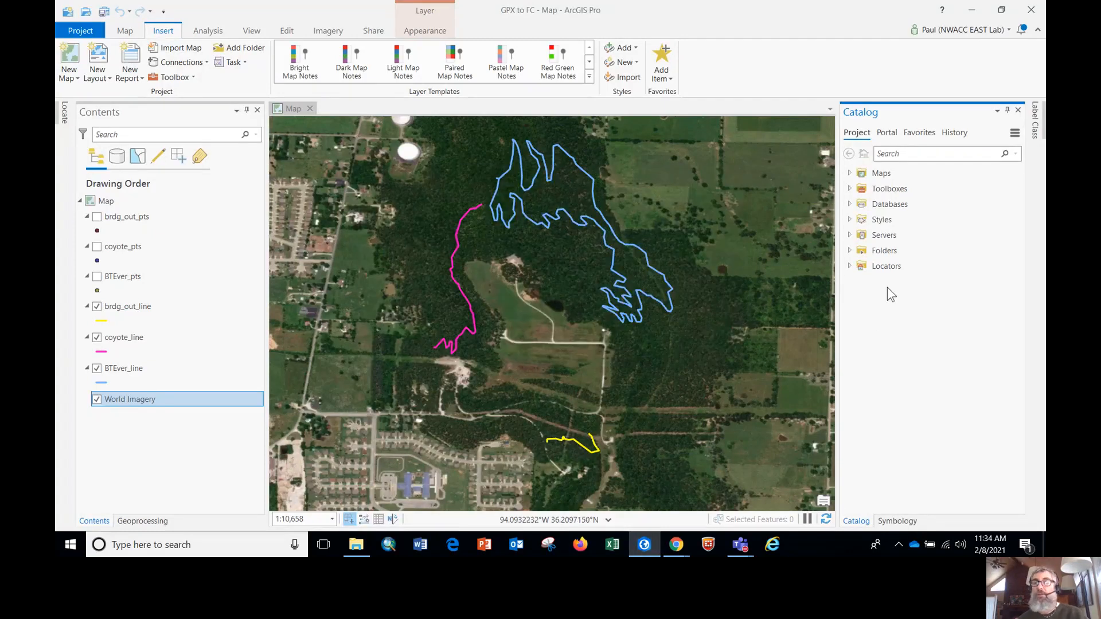
Add the IMAGERY_1FT_2017 service from the Arkansas server's ImageServices folder to the map
click(850, 235)
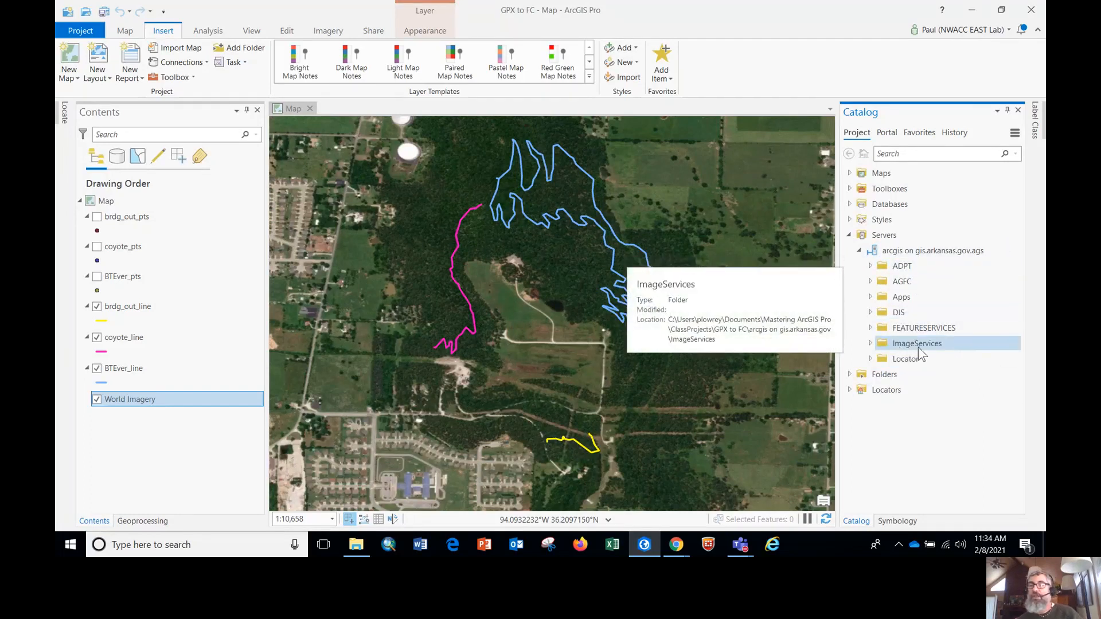
click(869, 344)
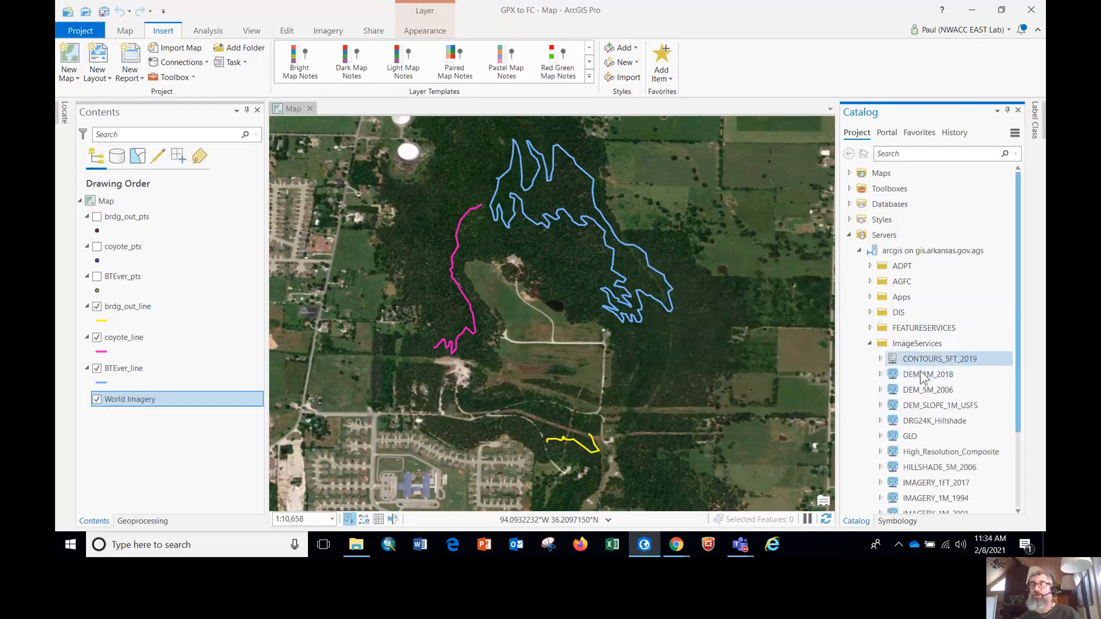
scroll(946, 462, down, 2)
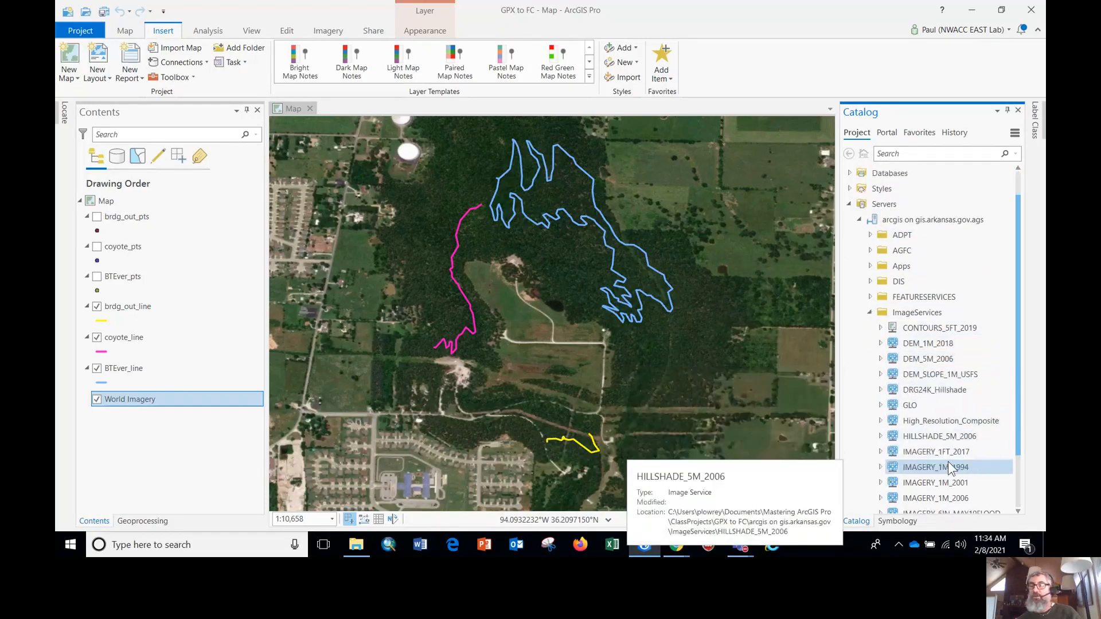
drag(933, 454, 740, 394)
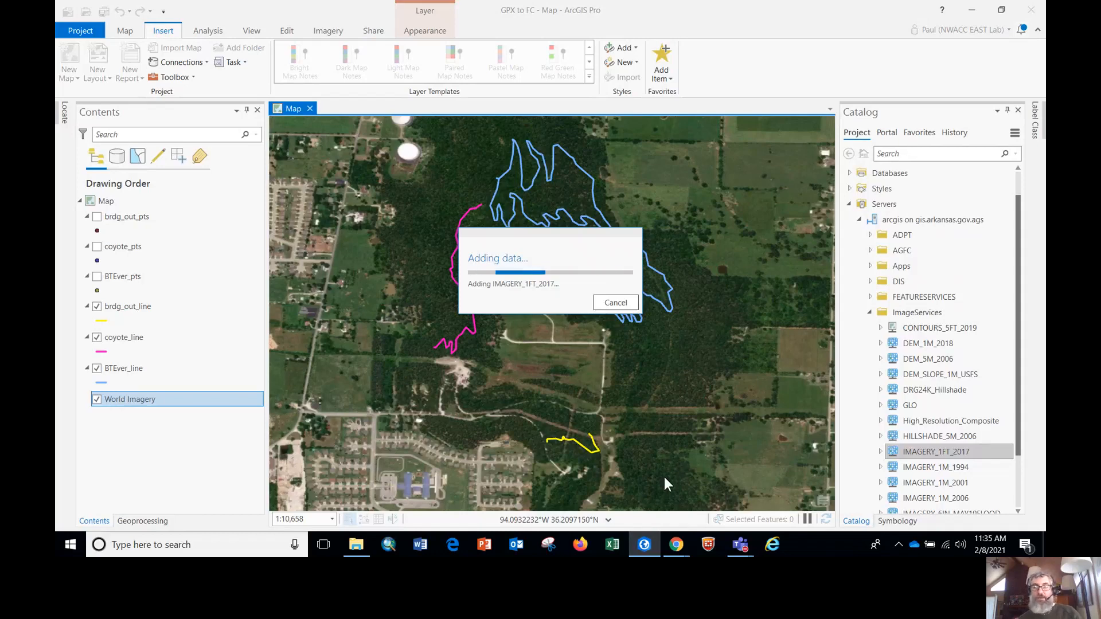
mouse_move(740, 543)
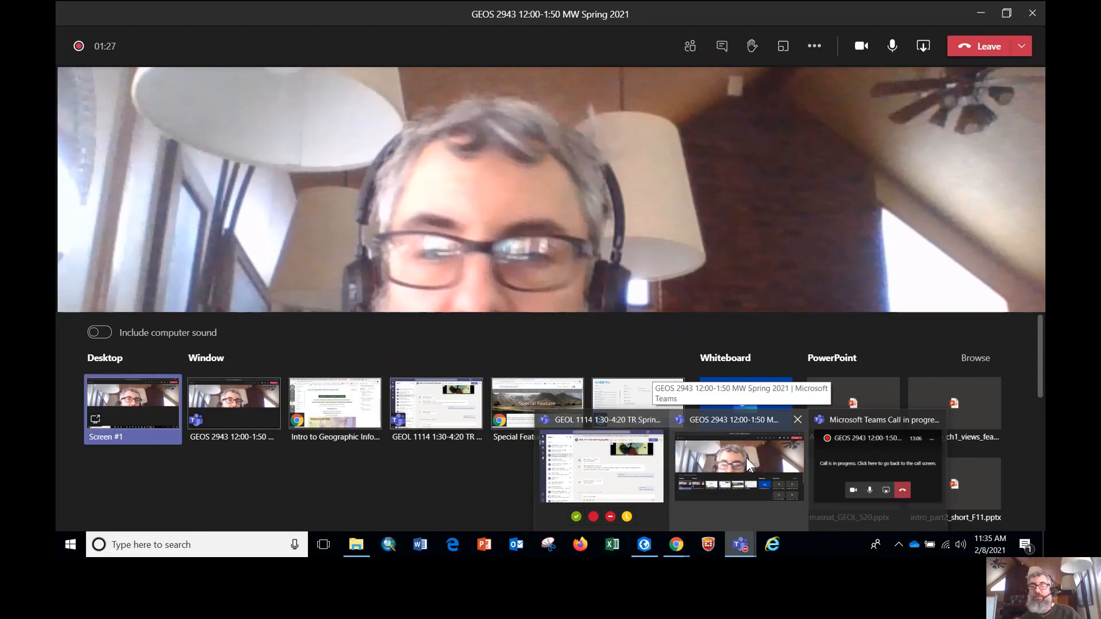
click(745, 458)
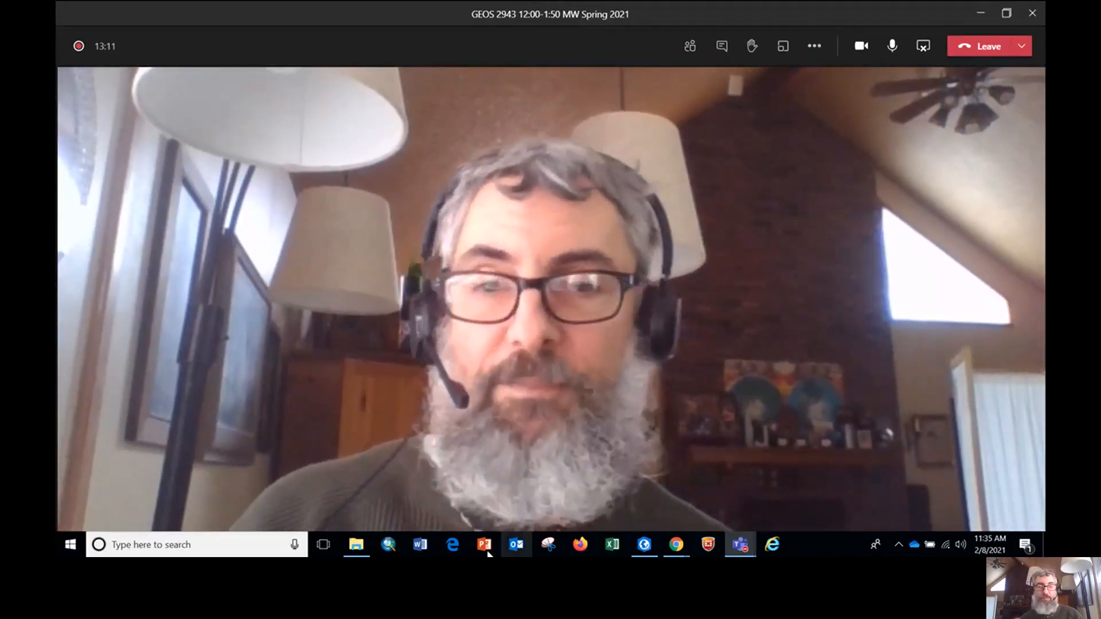
click(650, 542)
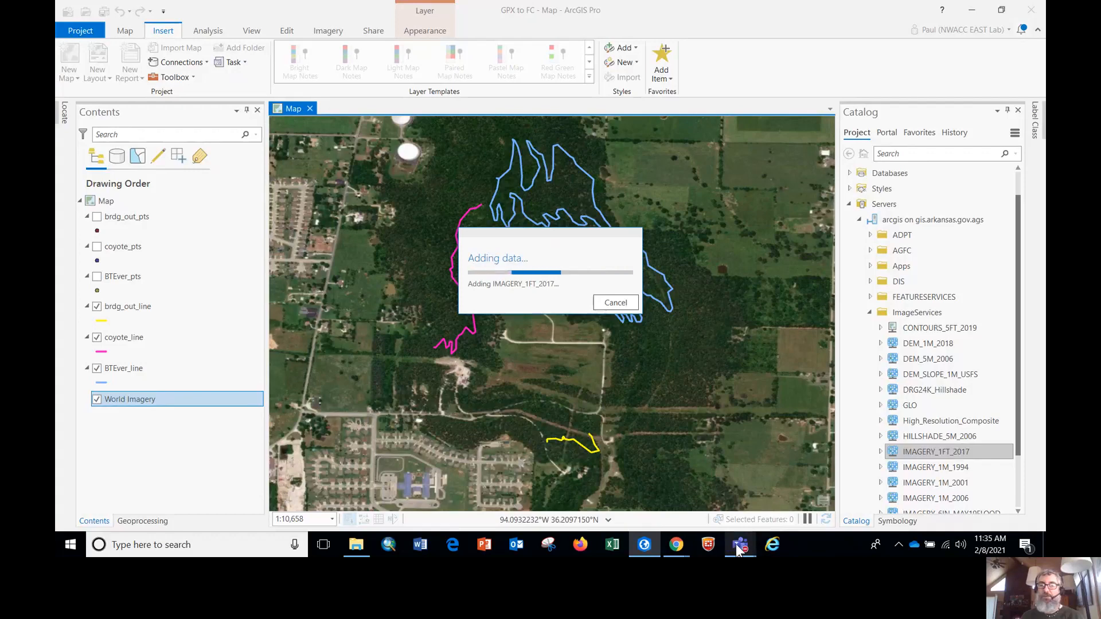
mouse_move(736, 546)
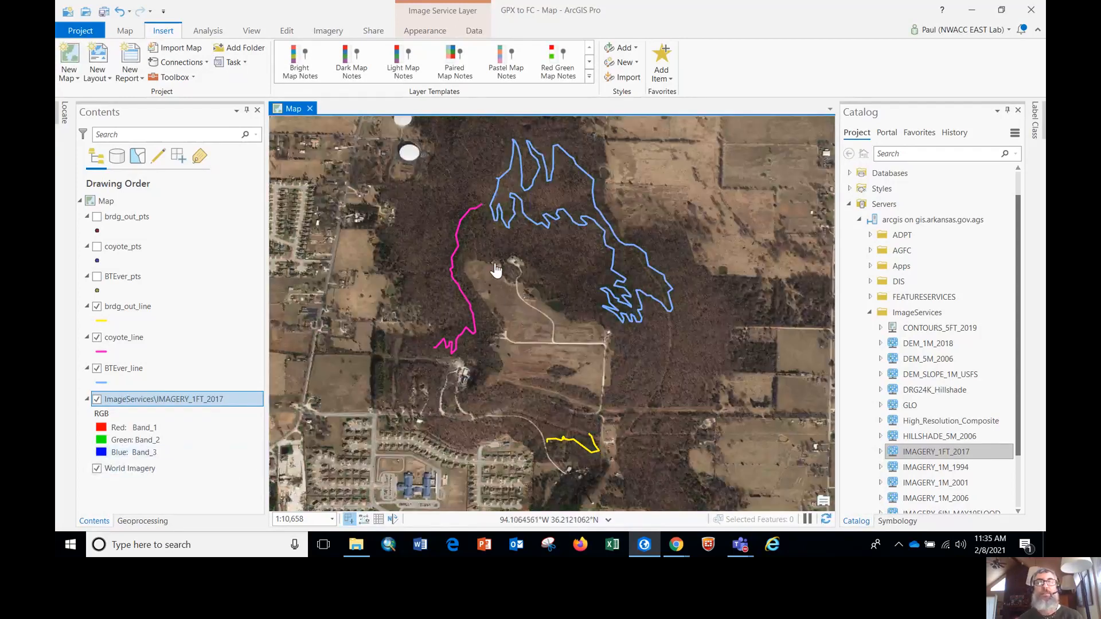
Examine the 2017 imagery up close around BTEver_line and along coyote_line, briefly hiding BTEver_line to compare
scroll(485, 206, up, 4)
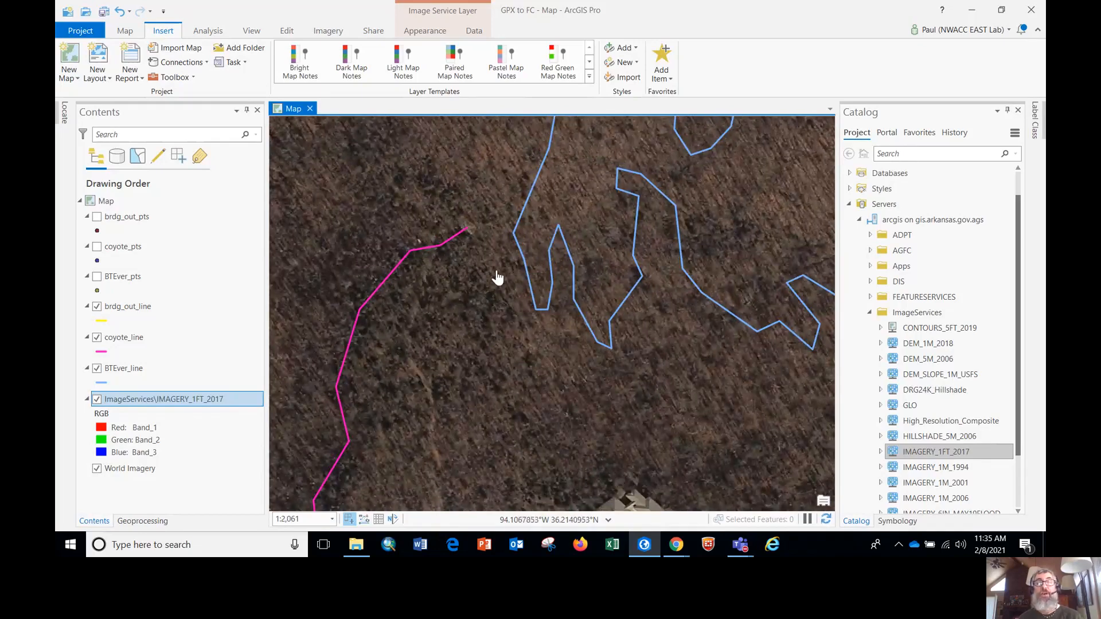
click(96, 368)
click(96, 368)
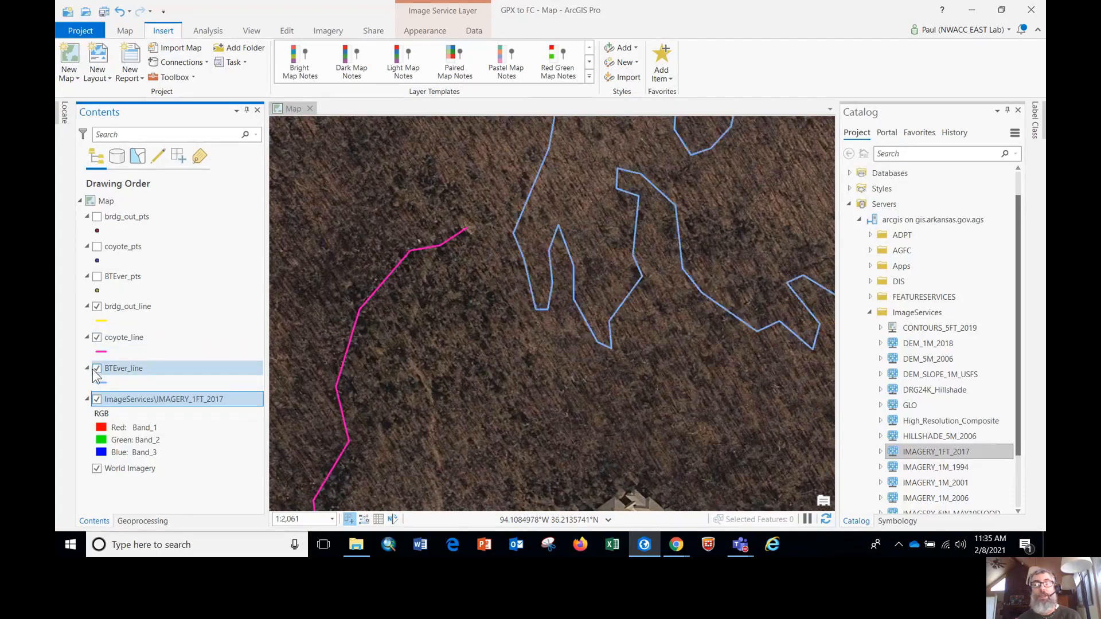
drag(354, 380, 604, 179)
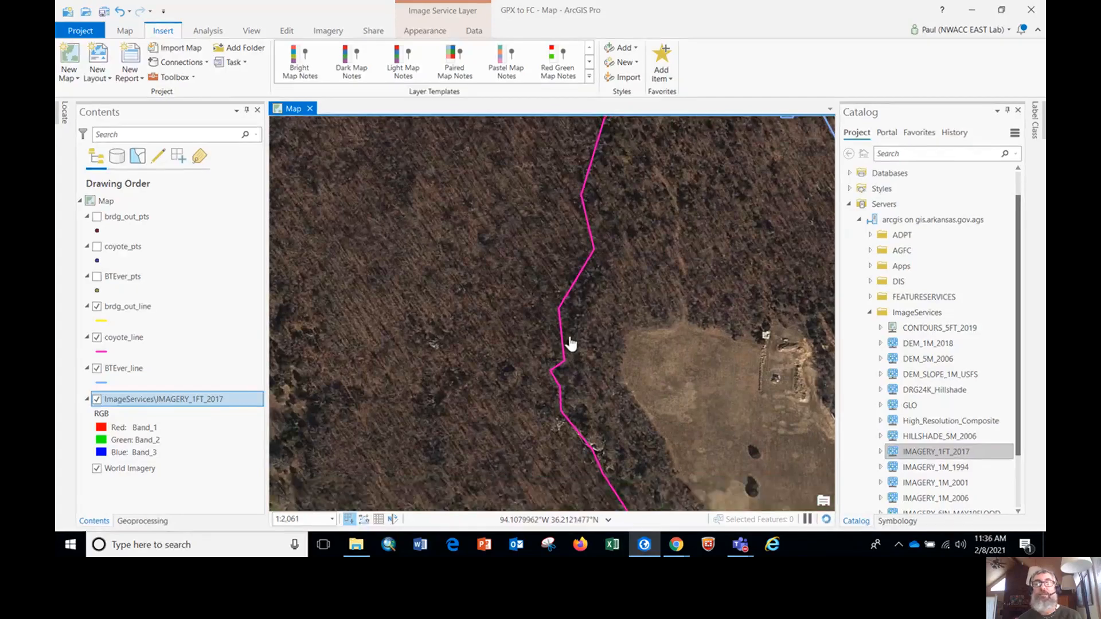
drag(519, 332, 538, 180)
drag(570, 397, 508, 288)
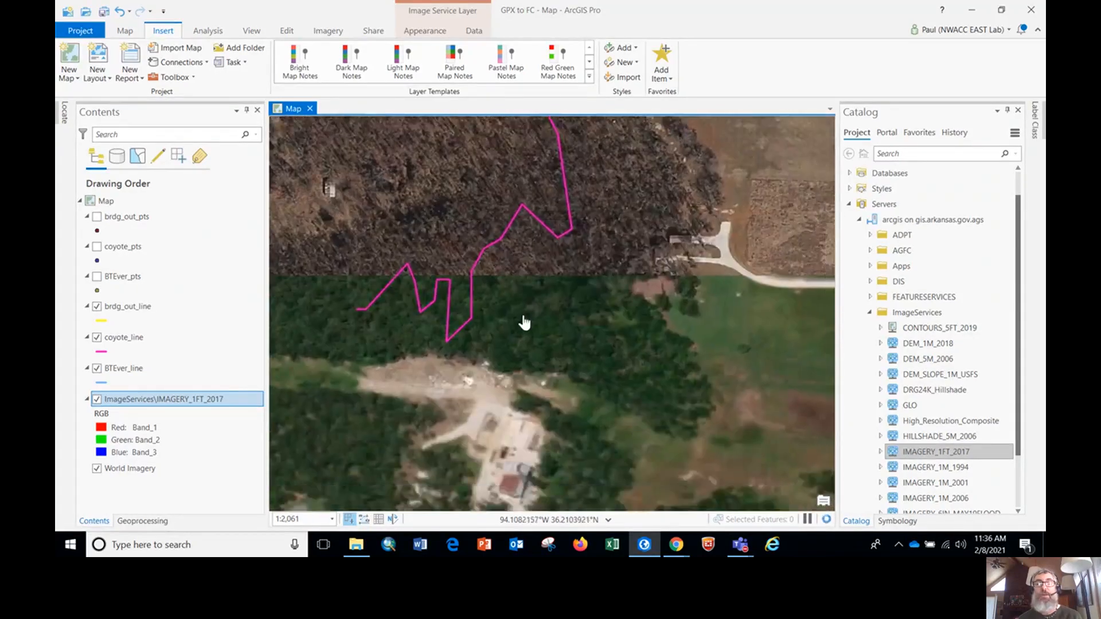
drag(540, 238, 543, 379)
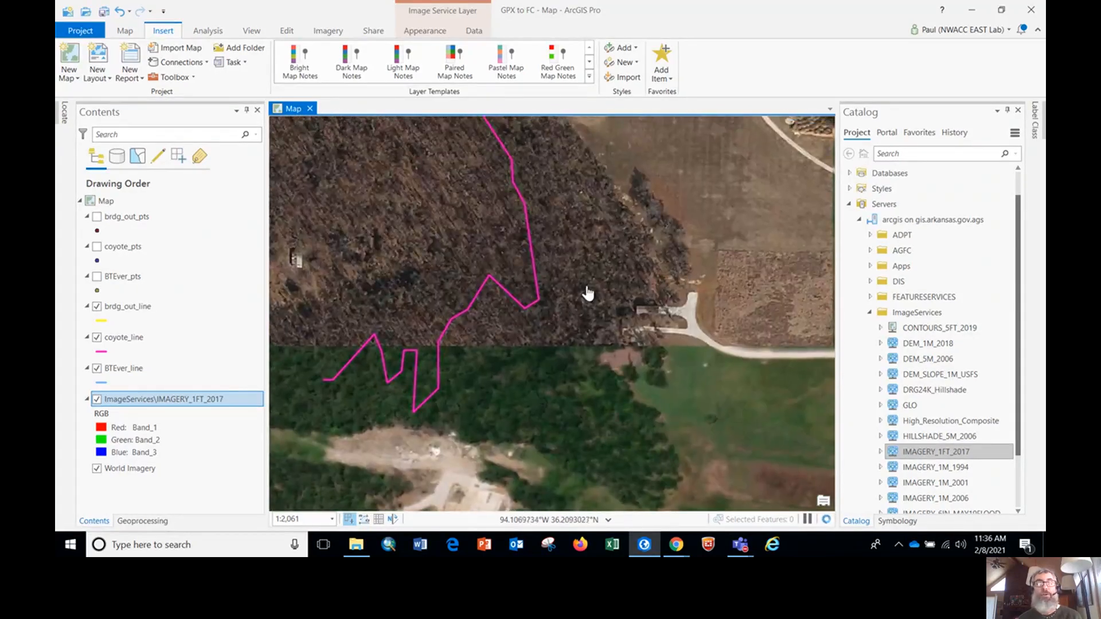
drag(594, 284, 401, 300)
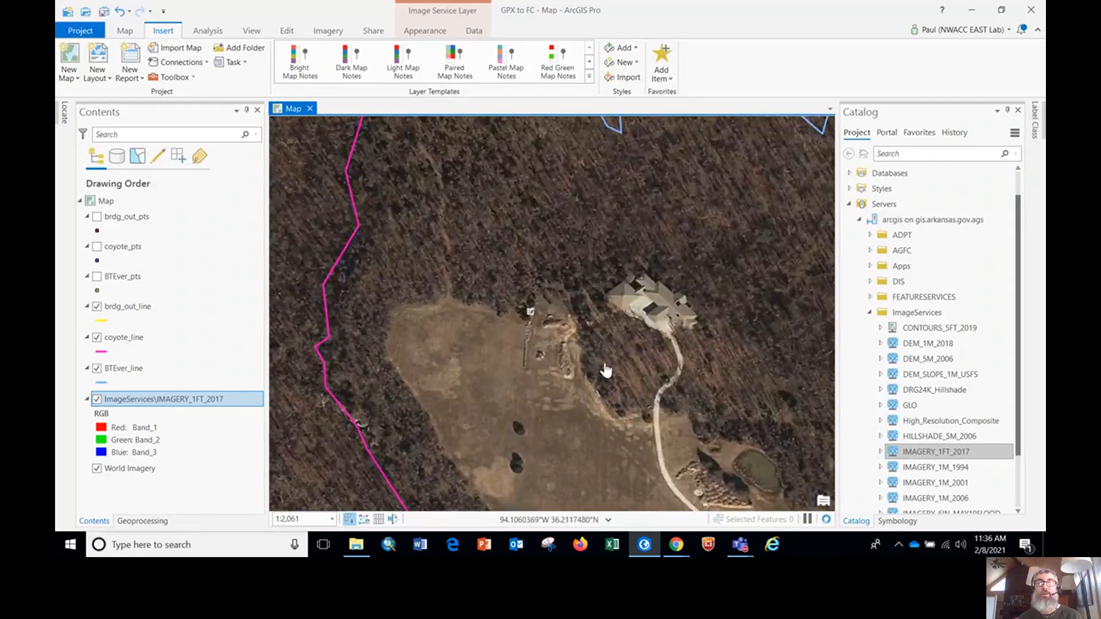
Hide the brdg_out_line layer and inspect the 2017 imagery beneath that trail and around the nearby houses
scroll(611, 352, down, 3)
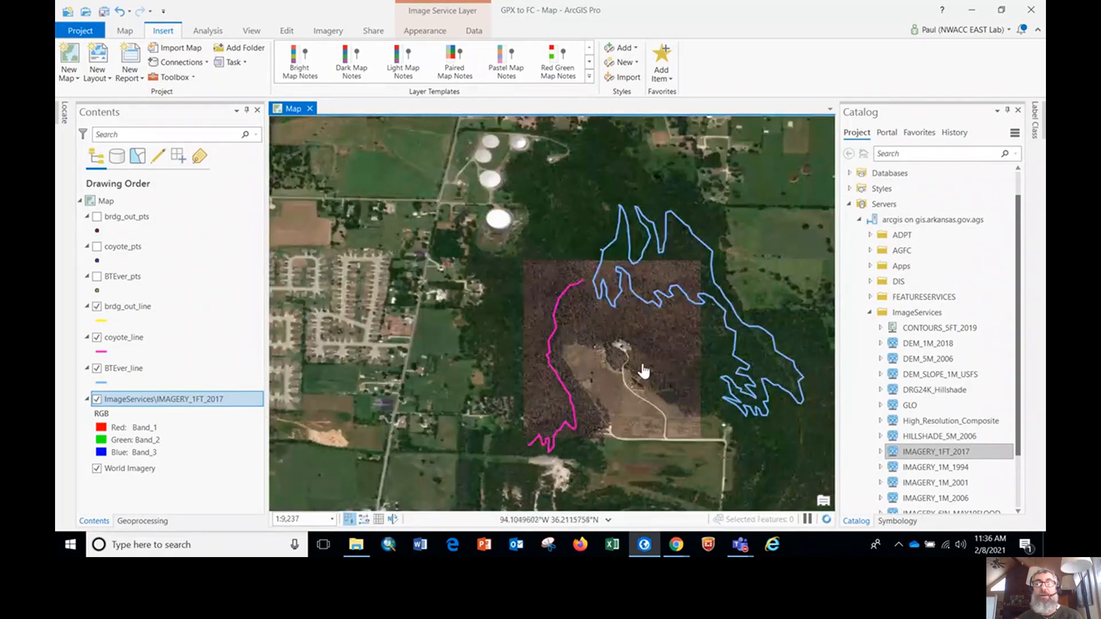
drag(631, 428, 590, 261)
scroll(655, 425, up, 3)
scroll(655, 425, up, 2)
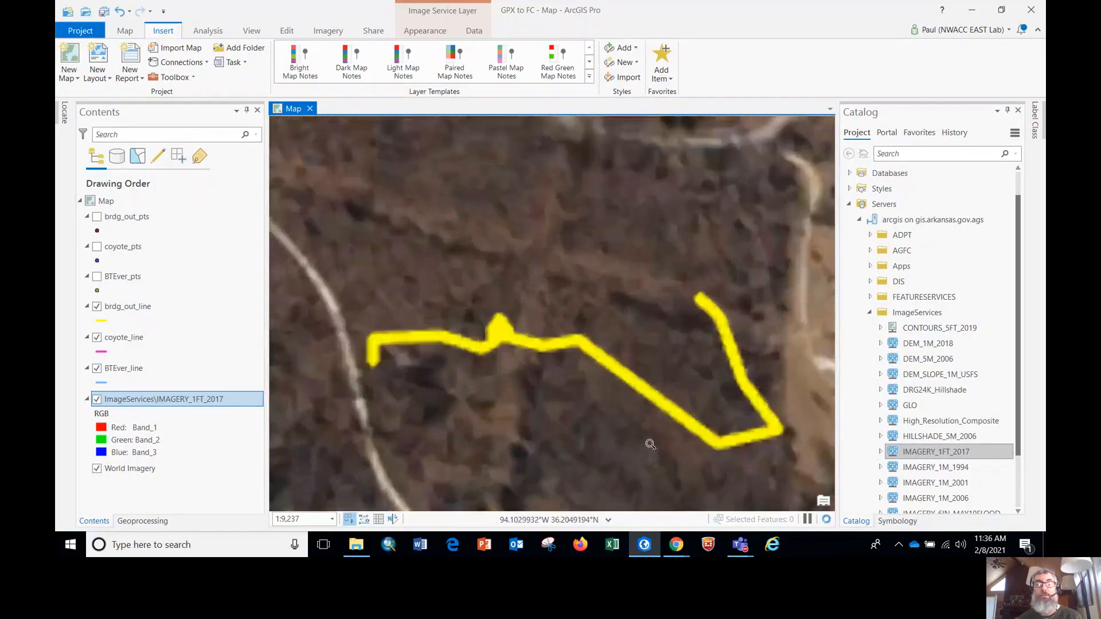
click(97, 304)
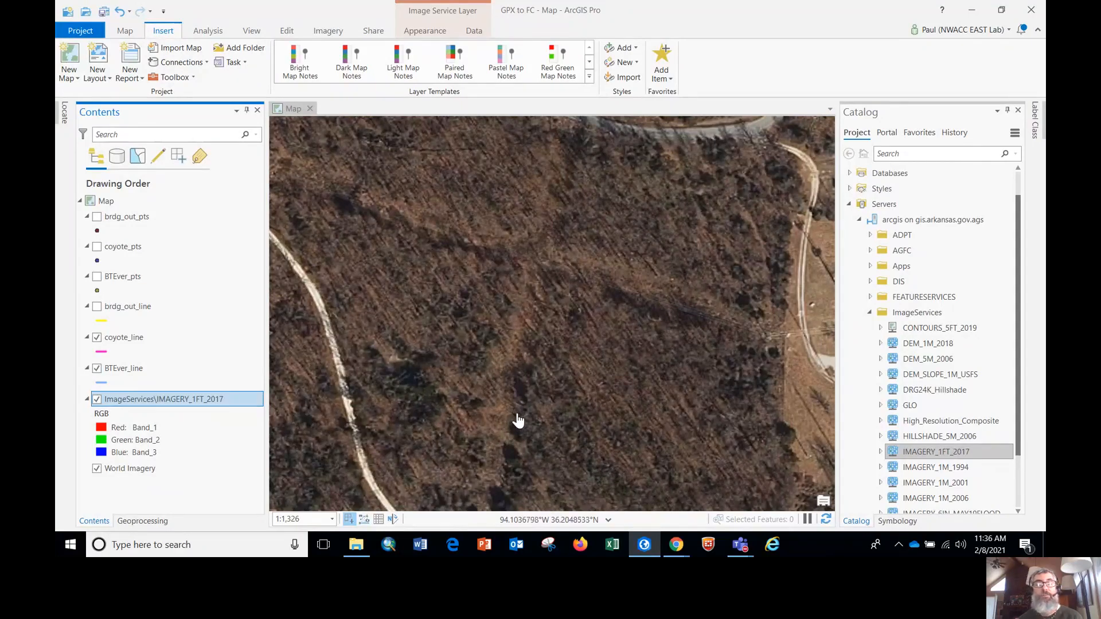
drag(518, 421, 630, 329)
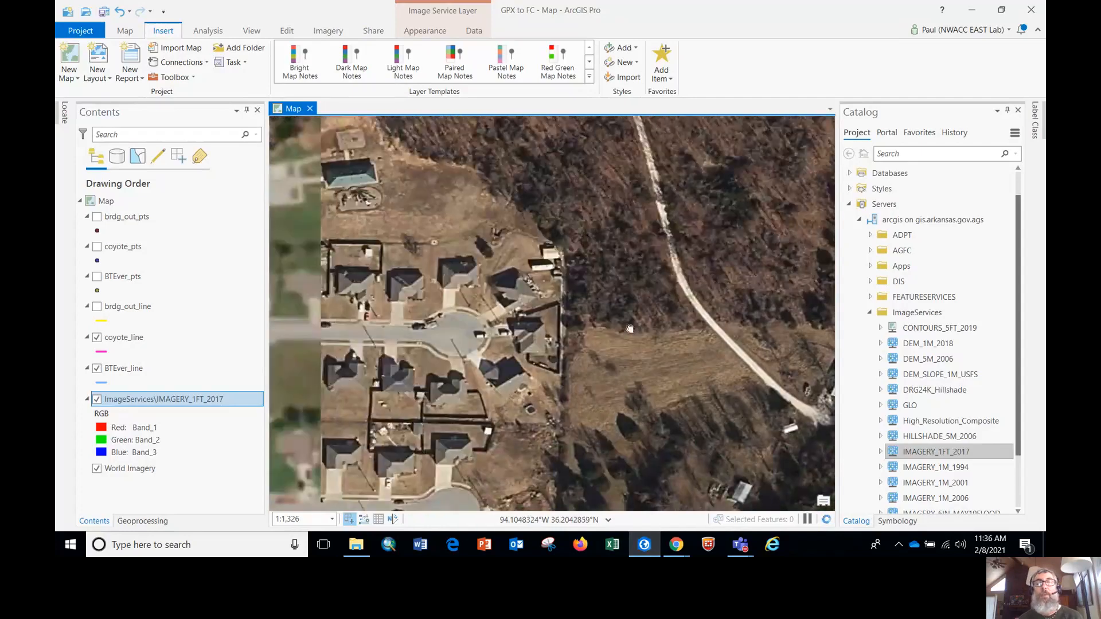
drag(475, 252, 547, 315)
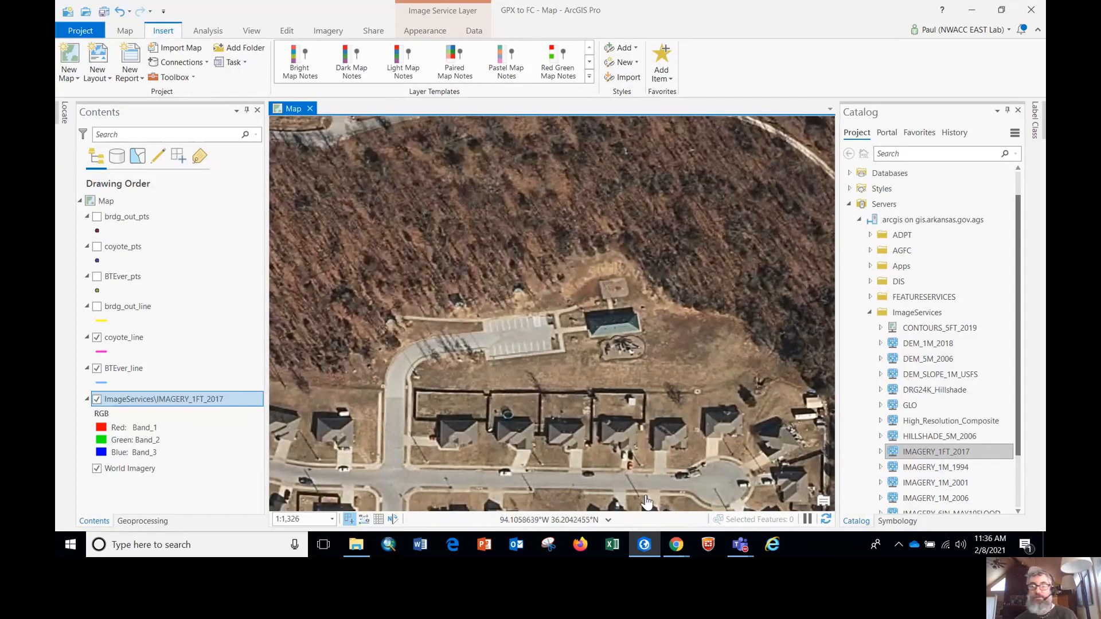
Switch to the Teams meeting and show its additional meeting actions
click(776, 474)
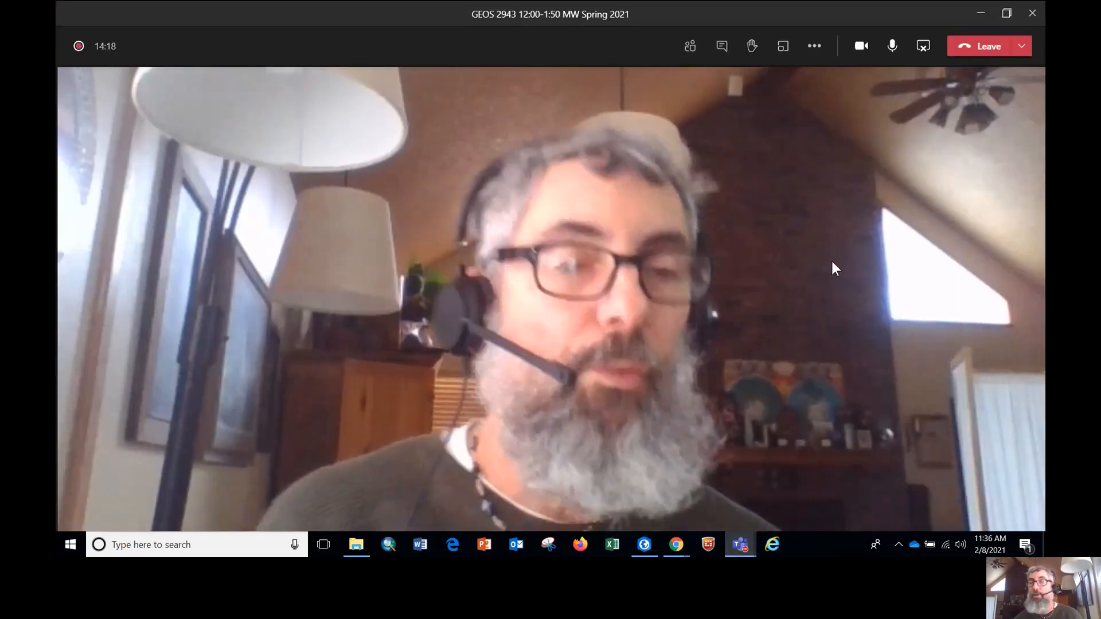
click(814, 46)
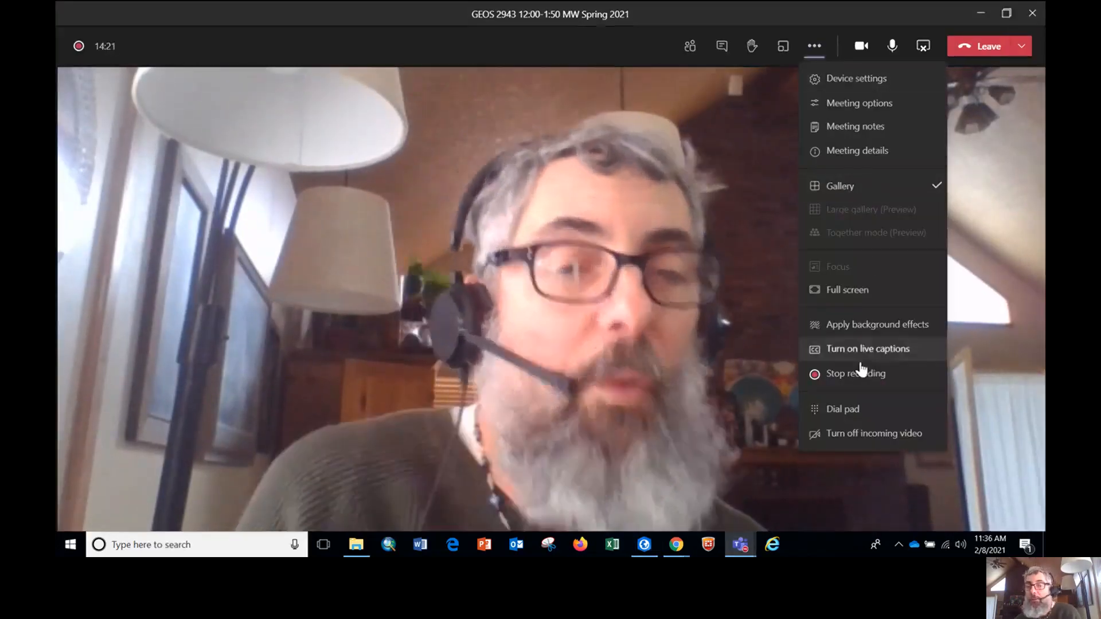